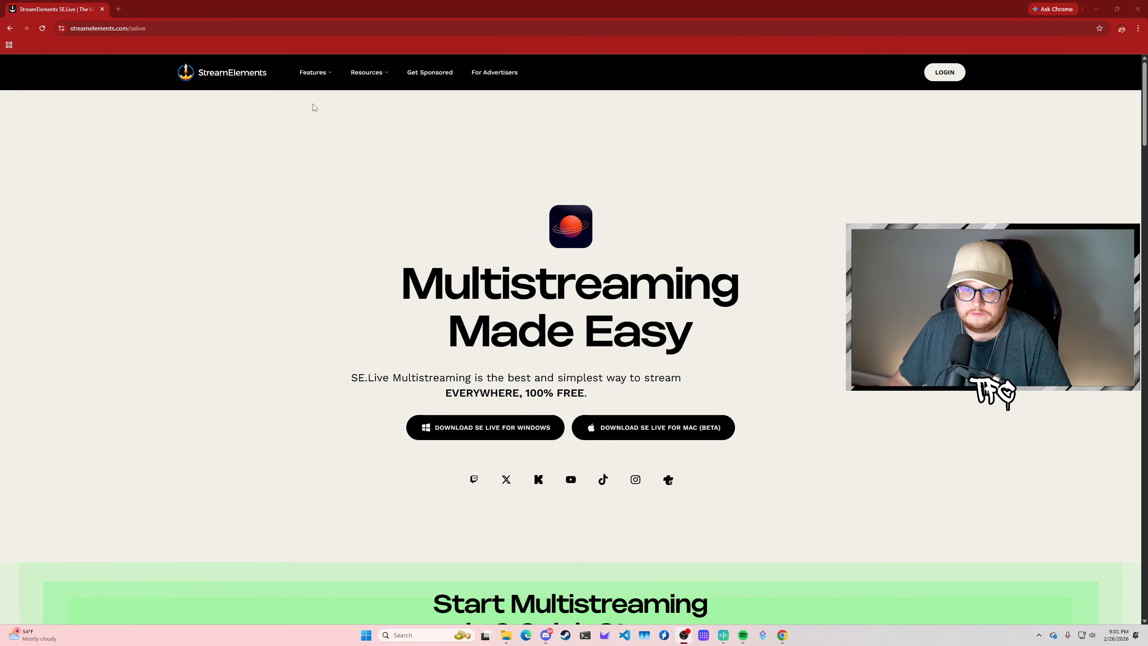
# - Look through the SE.Live page for its multistreaming features and supported platforms
pyautogui.moveTo(333, 85)
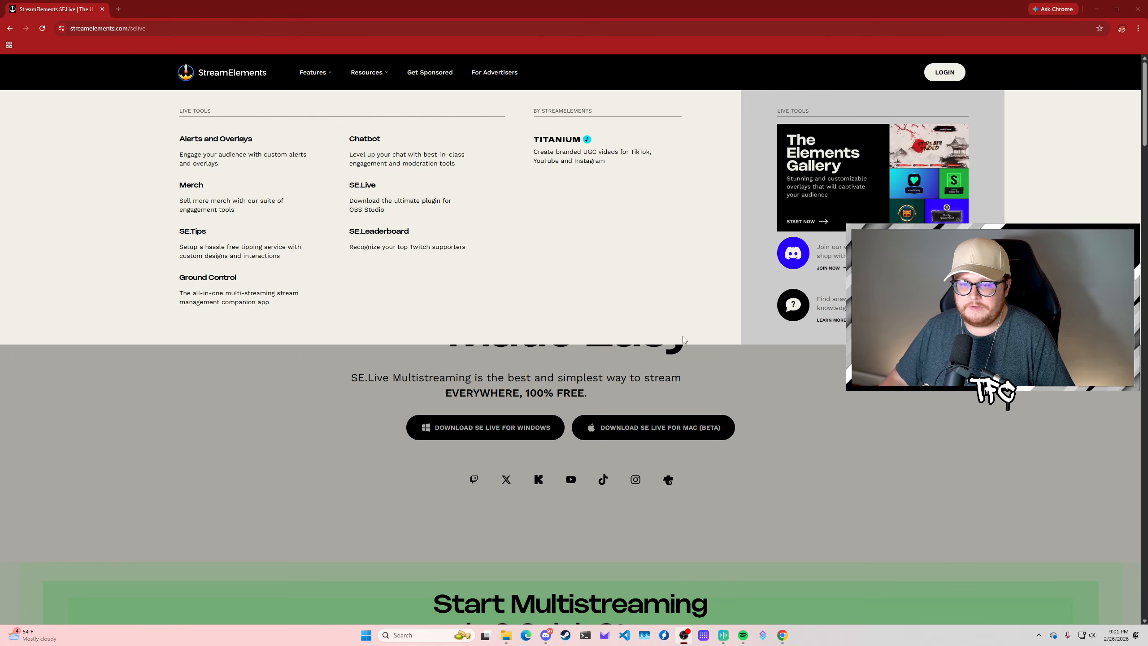
pyautogui.scroll(-1, 737, 309)
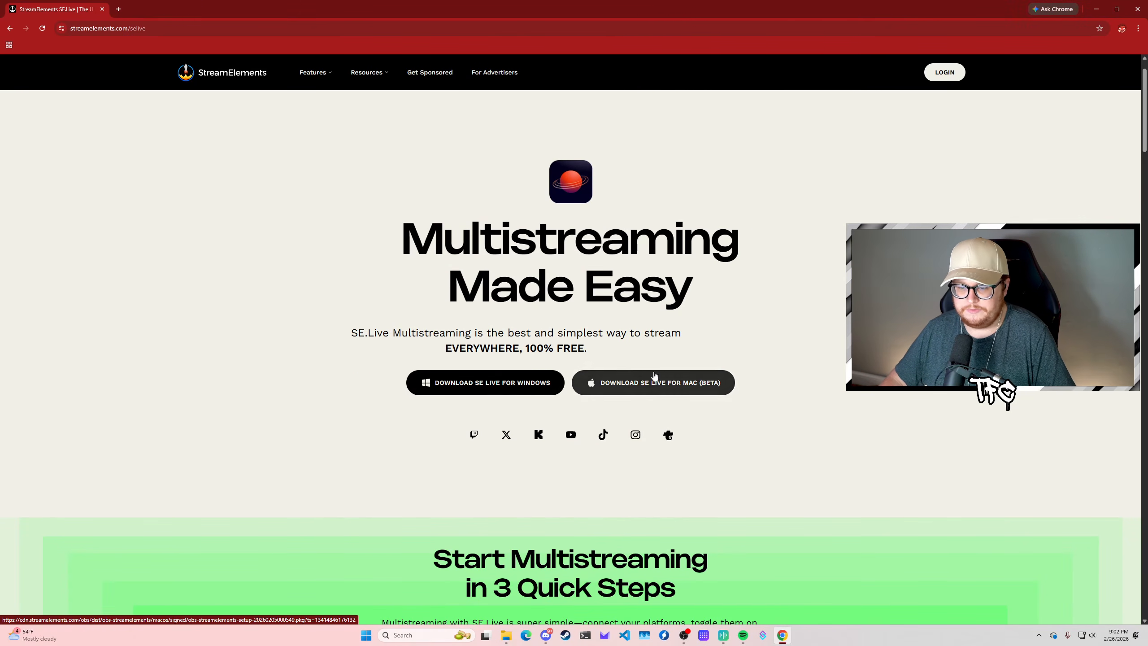
pyautogui.scroll(-12, 654, 375)
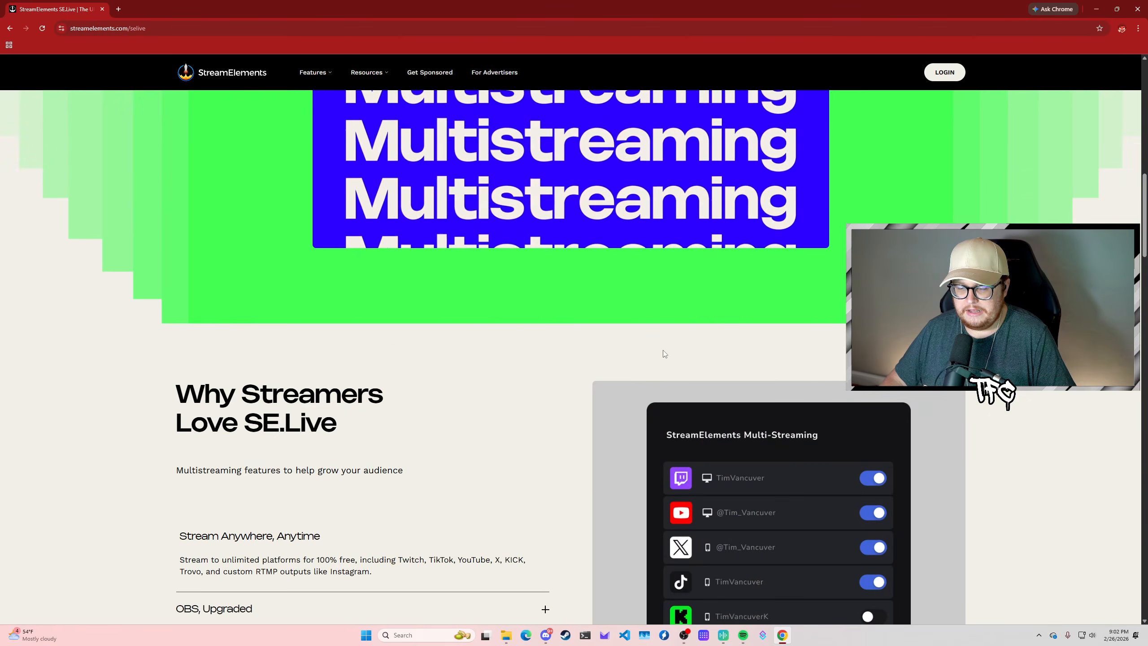
pyautogui.scroll(-6, 664, 353)
pyautogui.scroll(2, 971, 144)
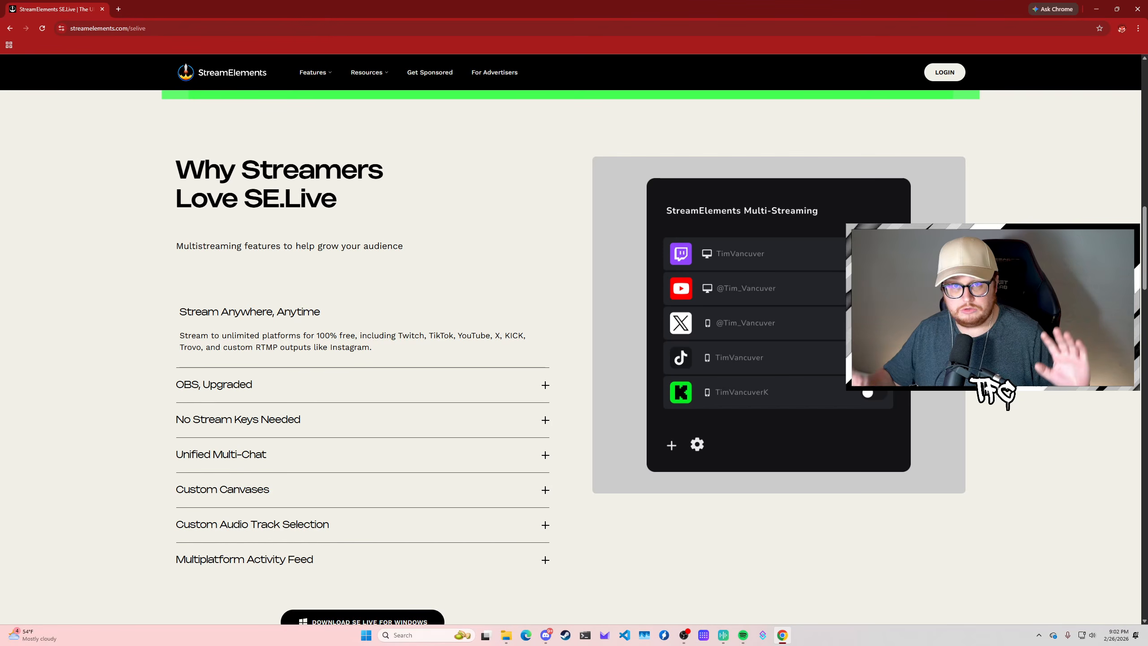
# - Switch to OBS Studio and review the activity feed's event filters for the Twitch accounts and the YouTube channel
pyautogui.moveTo(0, 132); pyautogui.dragTo(759, 129)
pyautogui.doubleClick(760, 129)
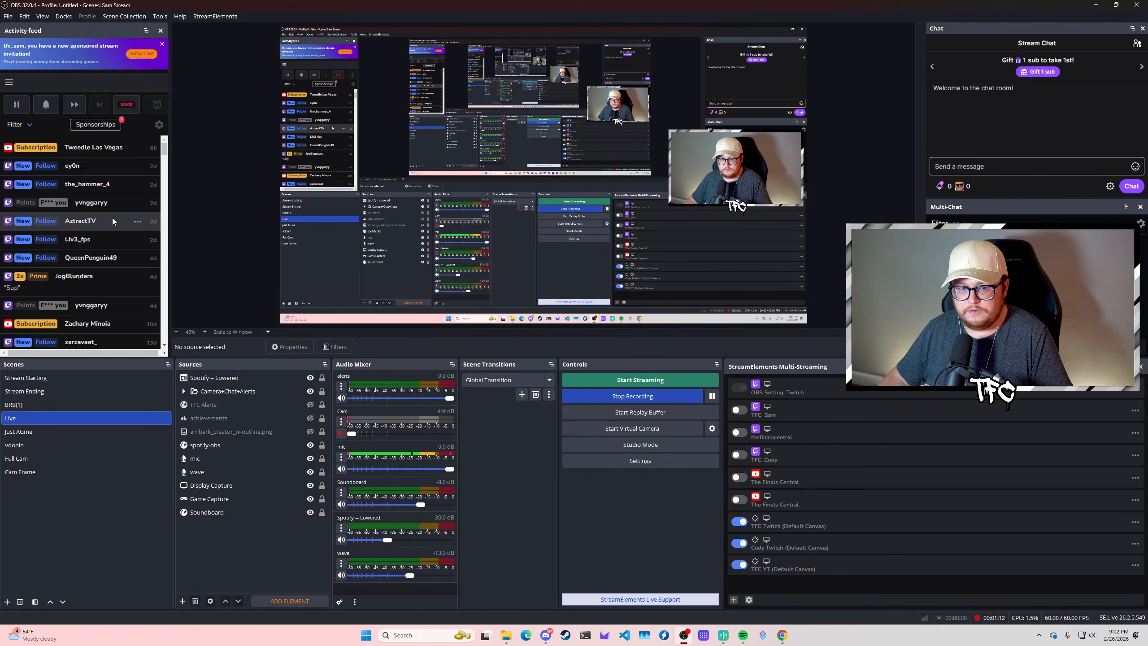
pyautogui.scroll(-3, 112, 217)
pyautogui.scroll(3, 113, 219)
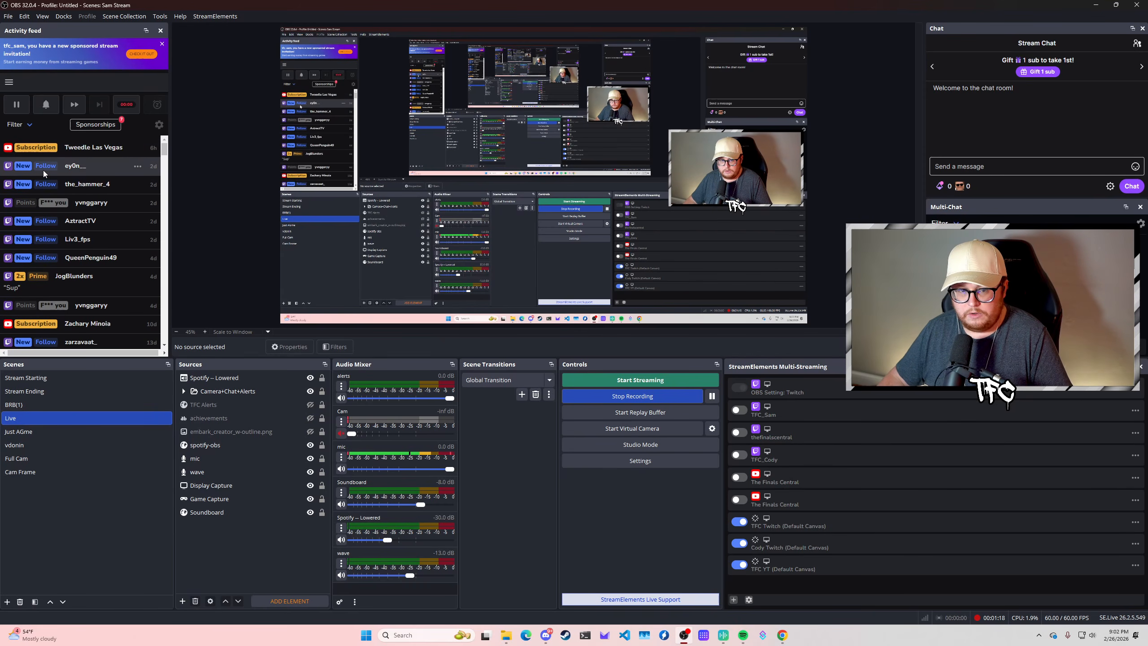
pyautogui.click(22, 124)
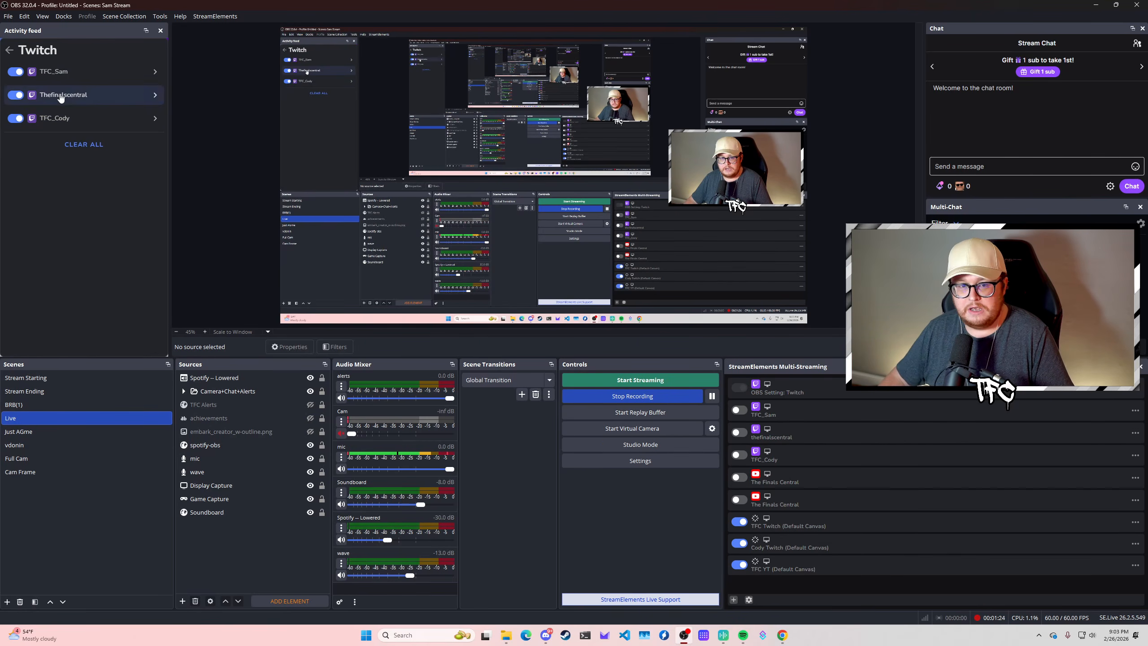
pyautogui.click(7, 51)
pyautogui.click(85, 140)
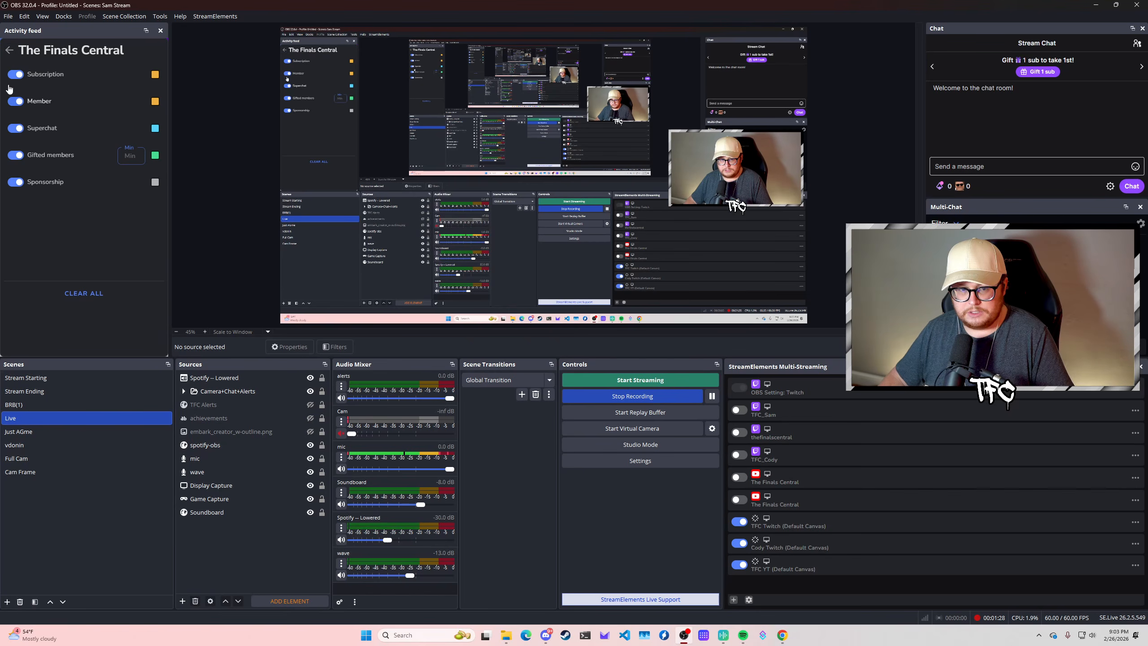
pyautogui.click(9, 50)
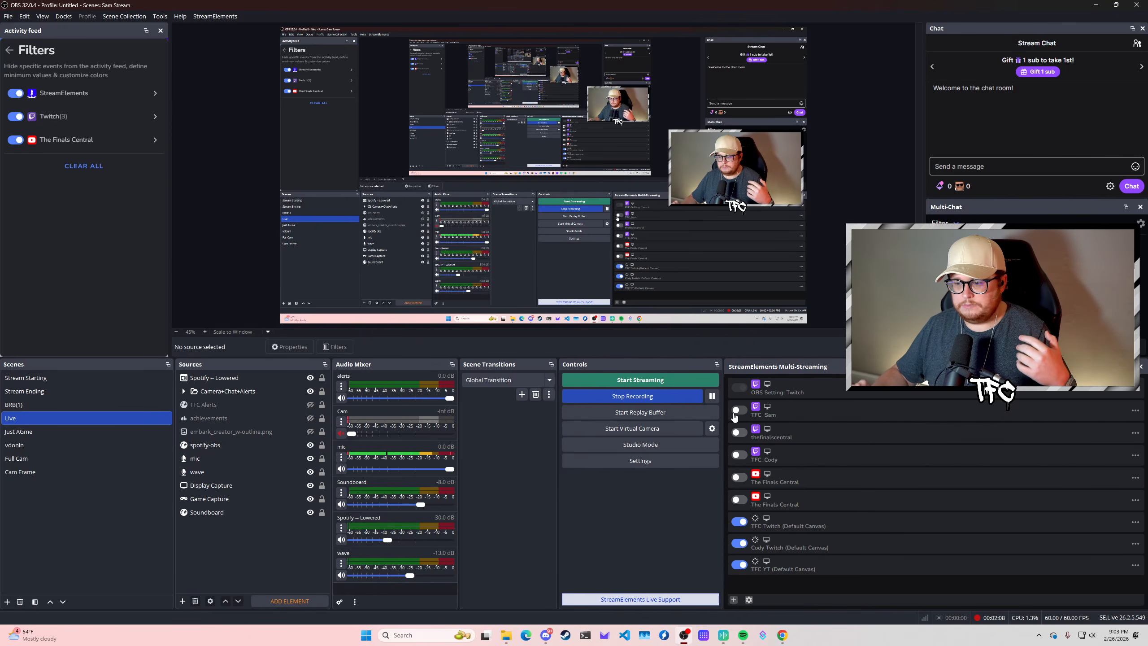
# - Examine the fields for adding a Custom RTMP output to StreamElements Multi-Streaming, and close the form without adding one
pyautogui.click(734, 599)
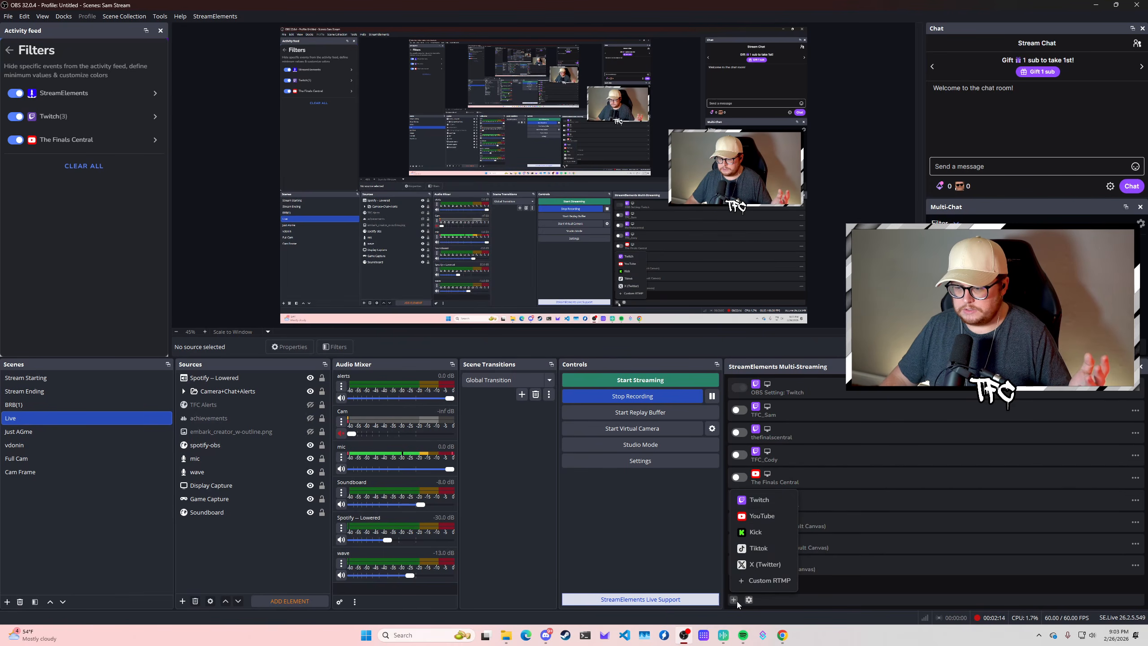
pyautogui.click(765, 581)
pyautogui.moveTo(598, 120); pyautogui.dragTo(584, 35)
pyautogui.click(588, 79)
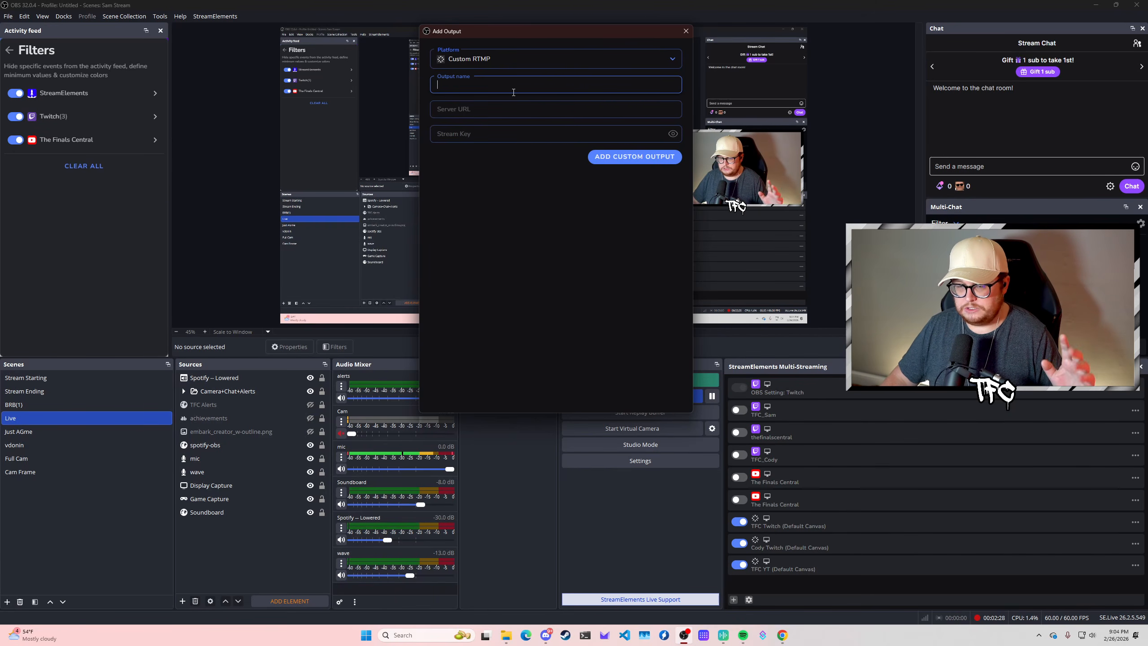
pyautogui.click(499, 109)
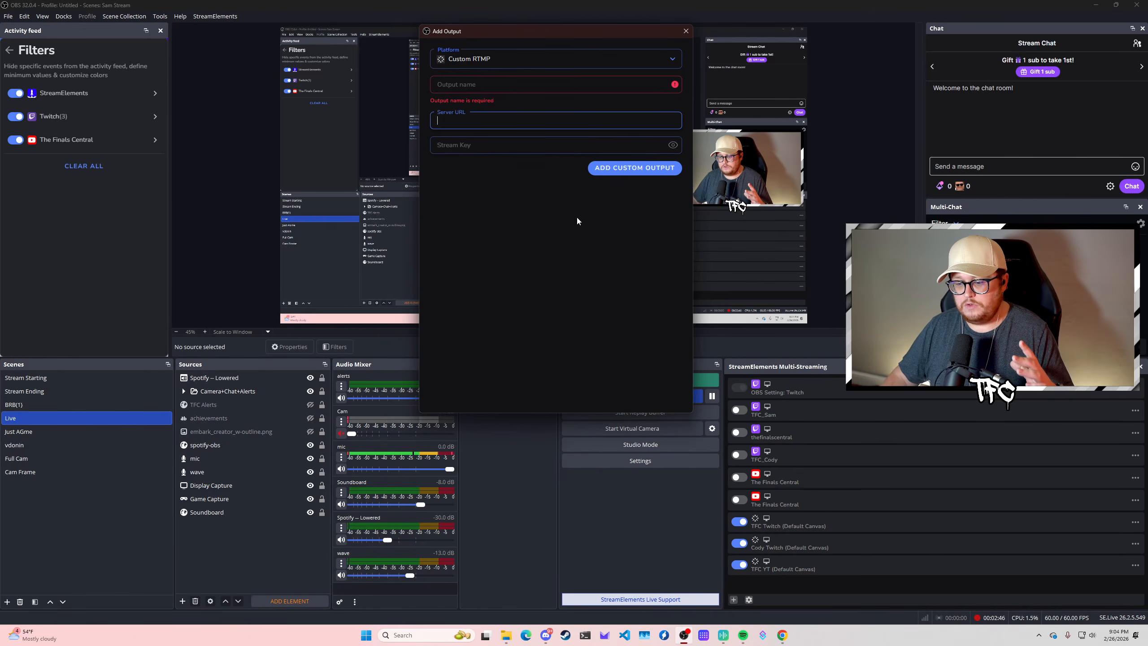
pyautogui.click(633, 599)
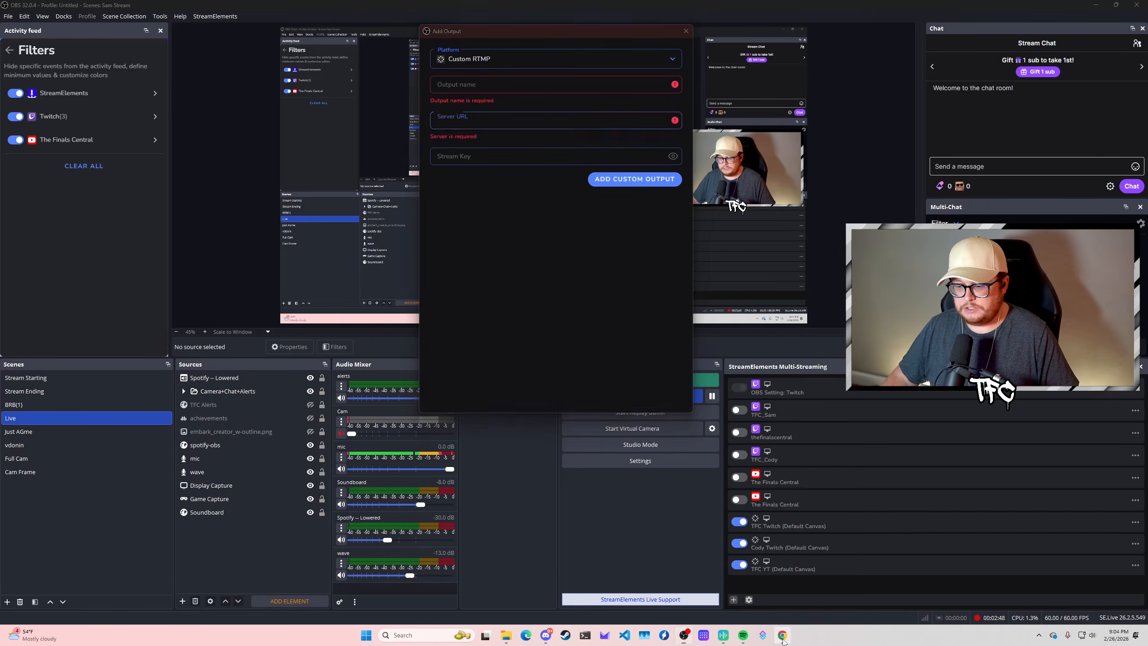
pyautogui.click(1137, 7)
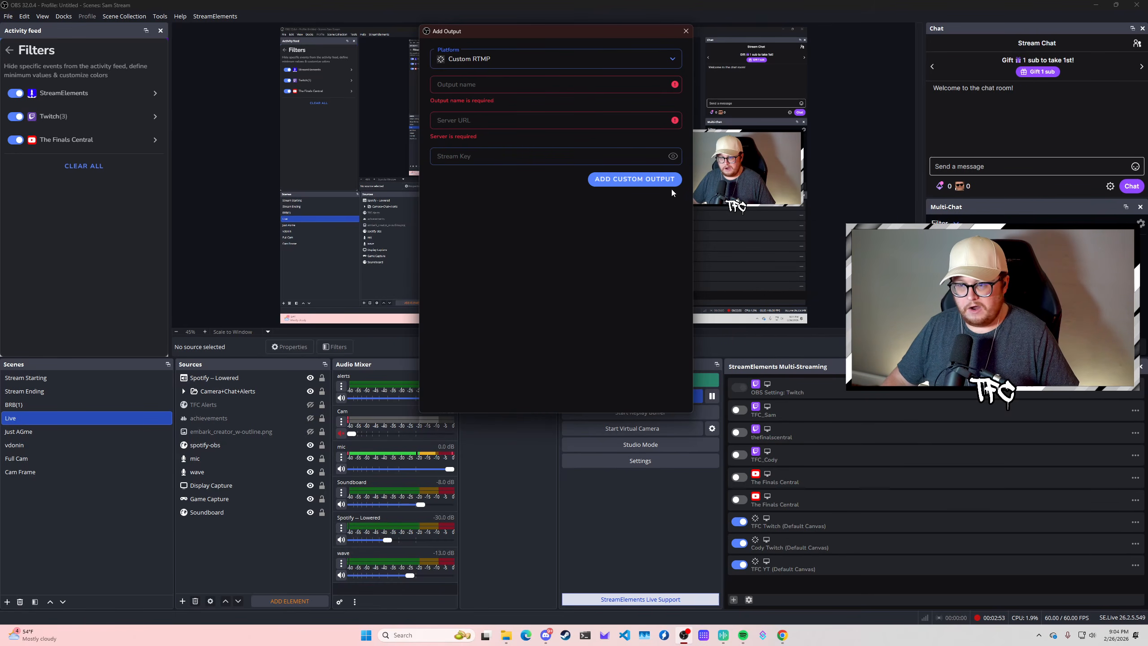
pyautogui.click(684, 31)
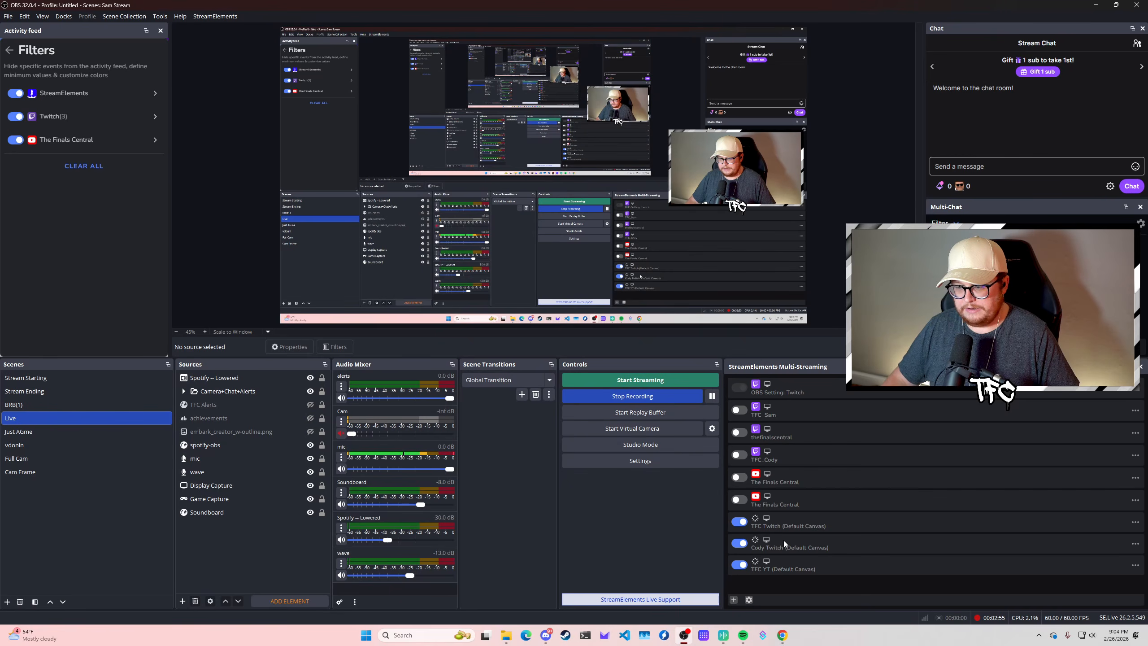
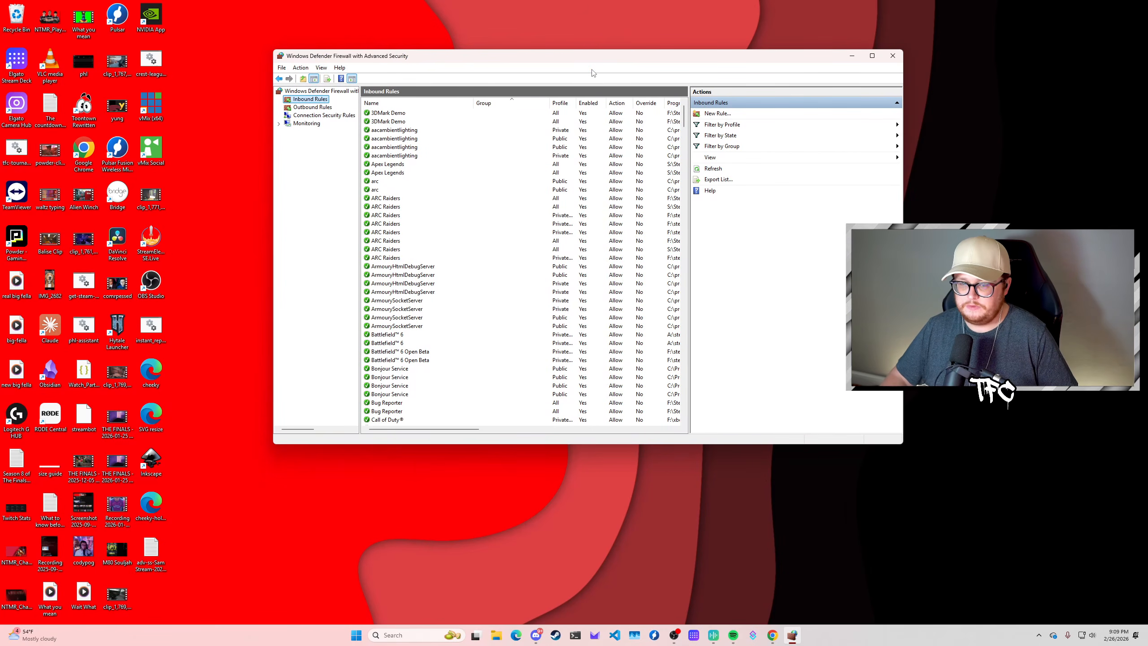
# - Search Windows for "fire" to locate Windows Defender Firewall with Advanced Security, and return to the open firewall window
pyautogui.press('super')
pyautogui.write('fire')
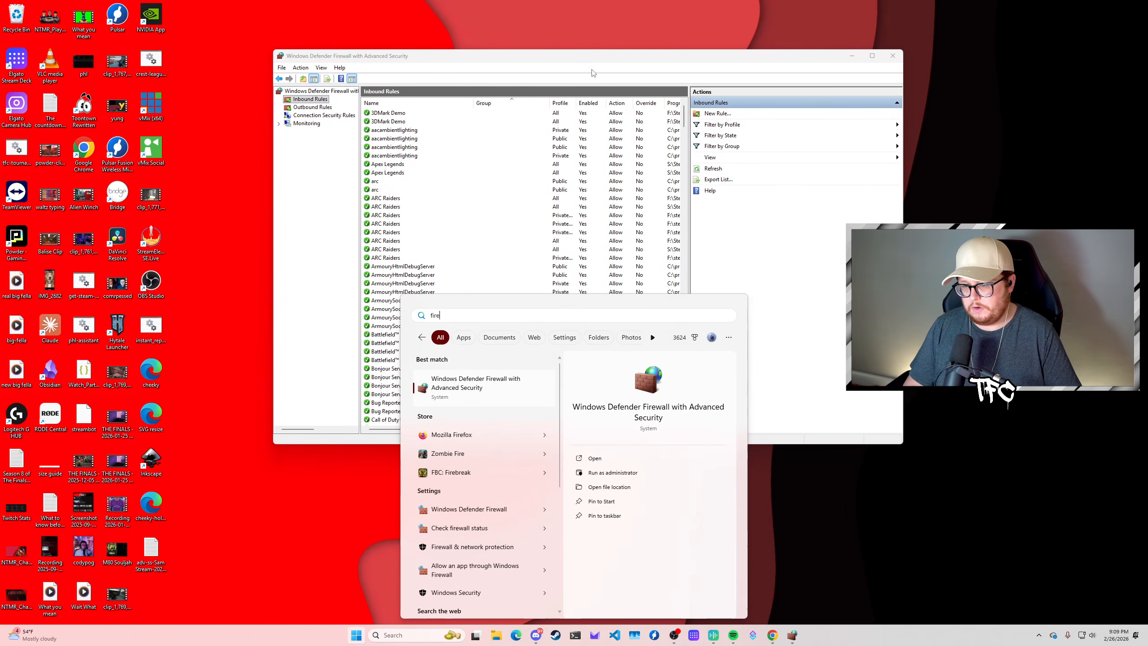
pyautogui.hotkey('ctrl', 'a')
pyautogui.press('BackSpace')
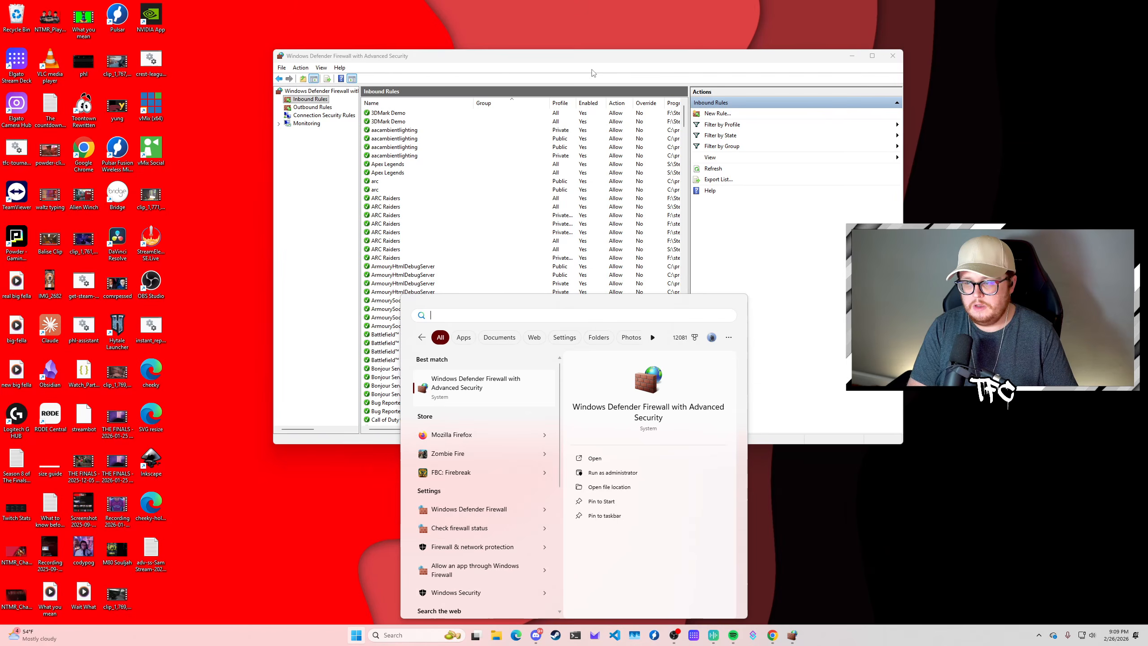
pyautogui.click(593, 72)
# - Start a new inbound firewall rule of type Port and proceed to its protocol settings
pyautogui.click(717, 113)
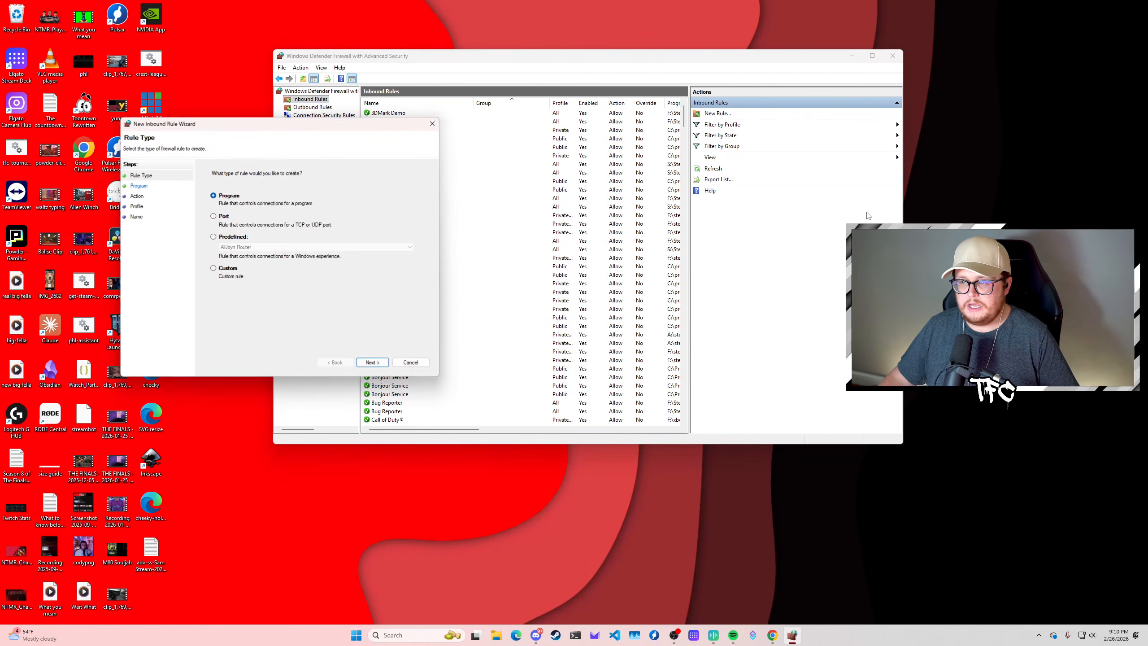
pyautogui.moveTo(337, 127); pyautogui.dragTo(667, 111)
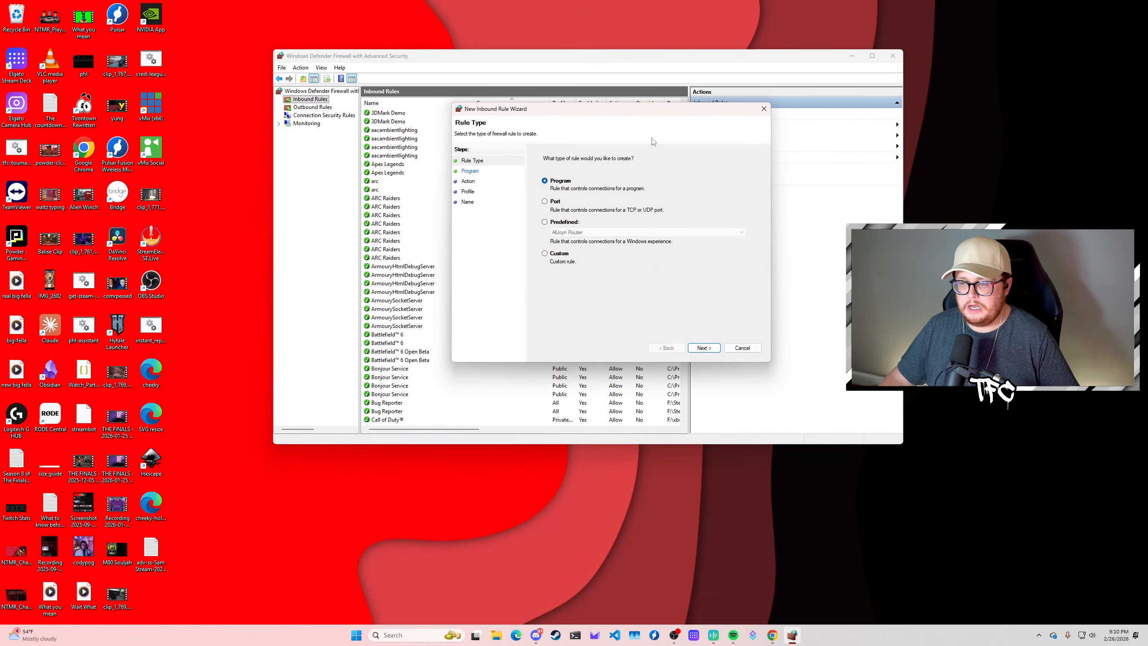
pyautogui.click(543, 203)
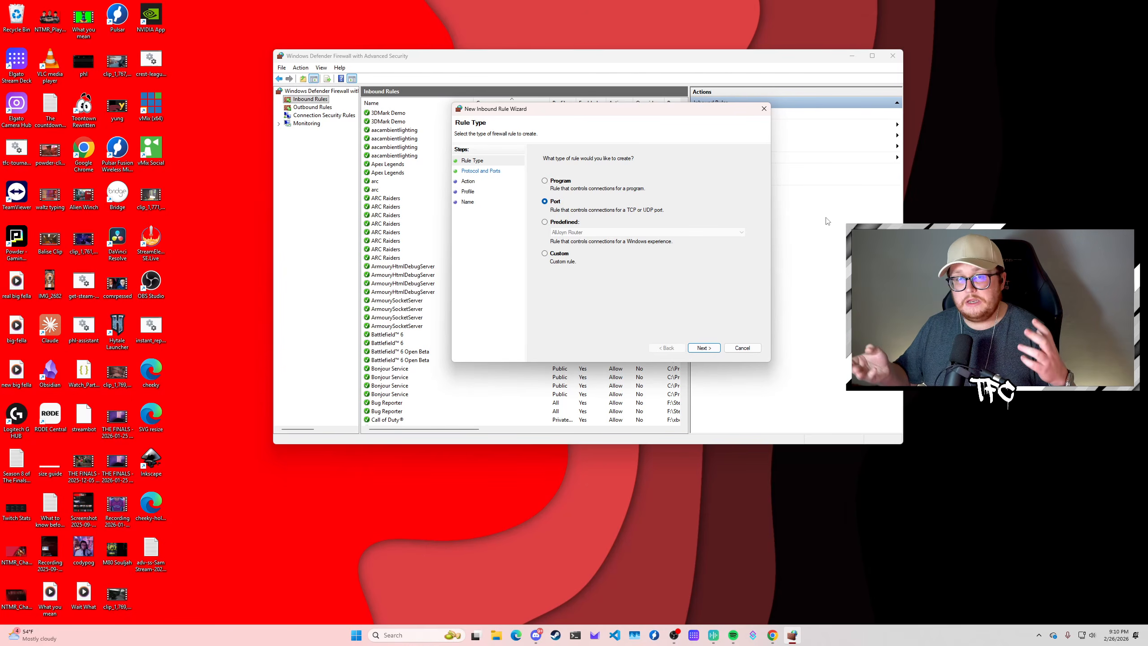
pyautogui.click(704, 347)
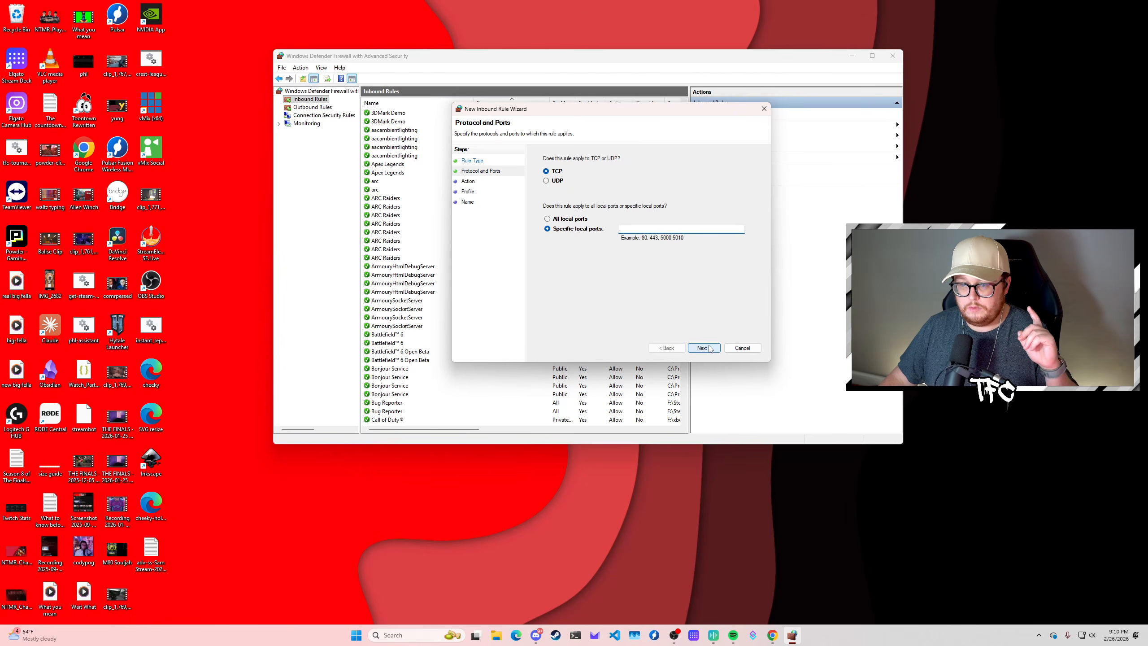
# - Try a UDP protocol setting with a specific local port for the inbound rule, and cancel the rule wizard
pyautogui.click(546, 180)
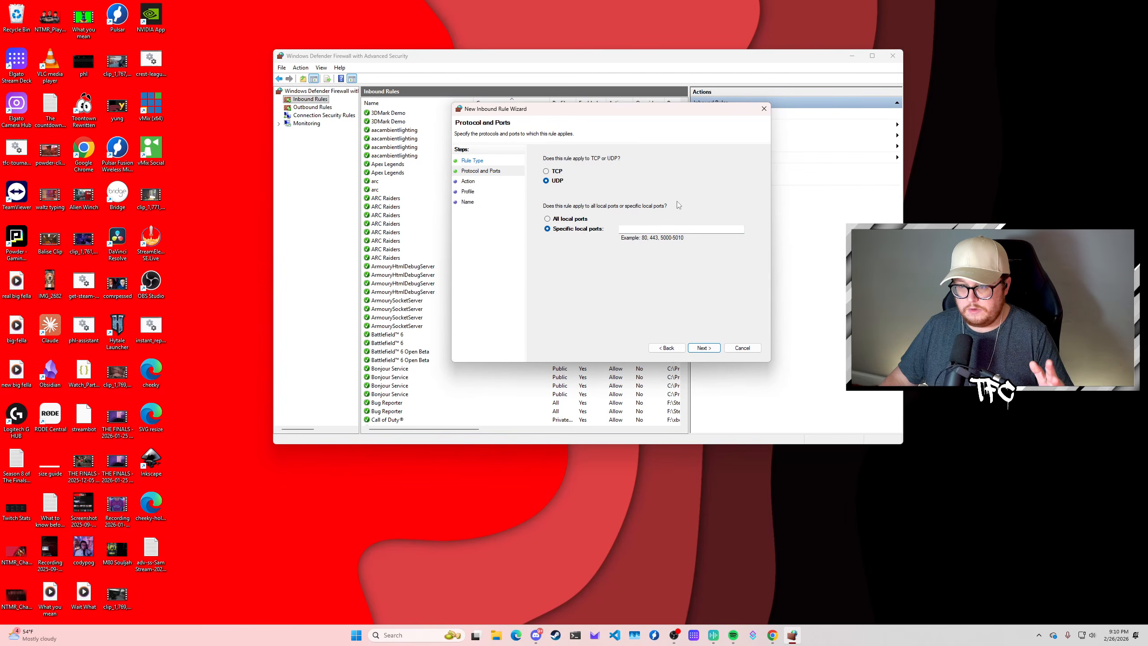
pyautogui.click(667, 229)
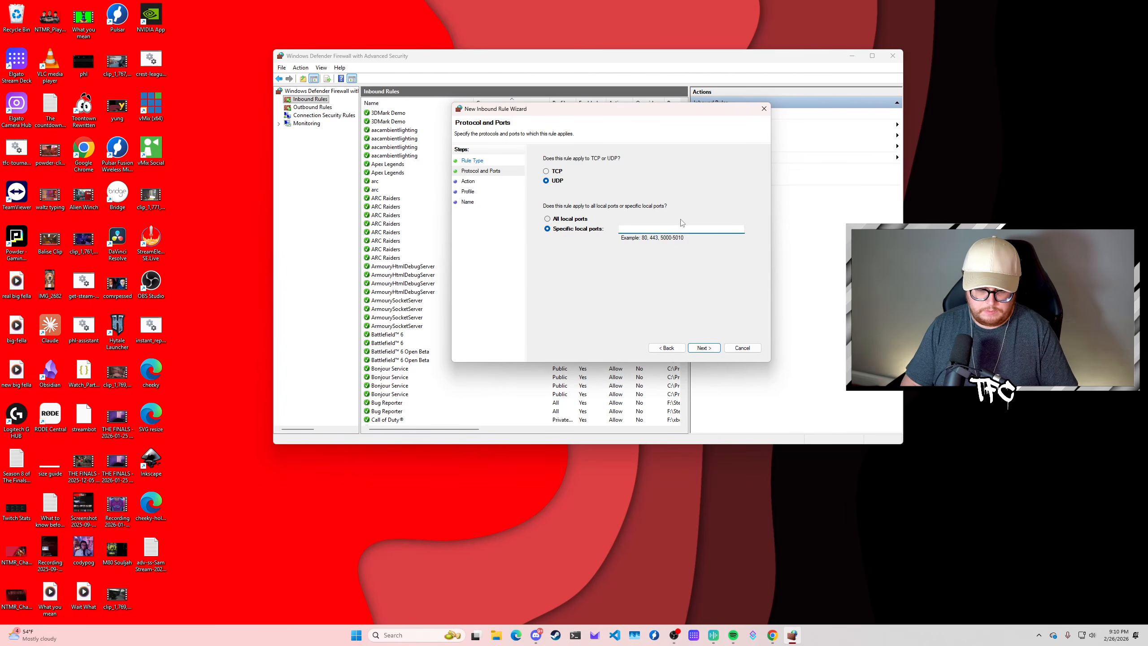
pyautogui.write('9998')
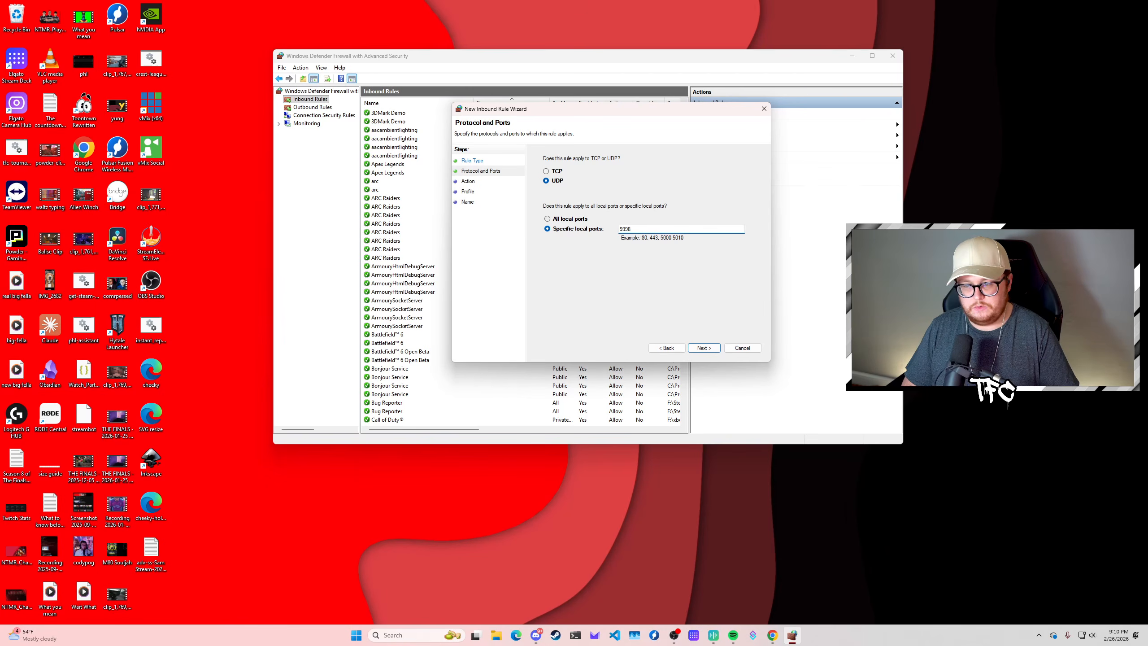
pyautogui.press('BackSpace')
pyautogui.press('BackSpace')
pyautogui.press('BackSpace')
pyautogui.press('BackSpace')
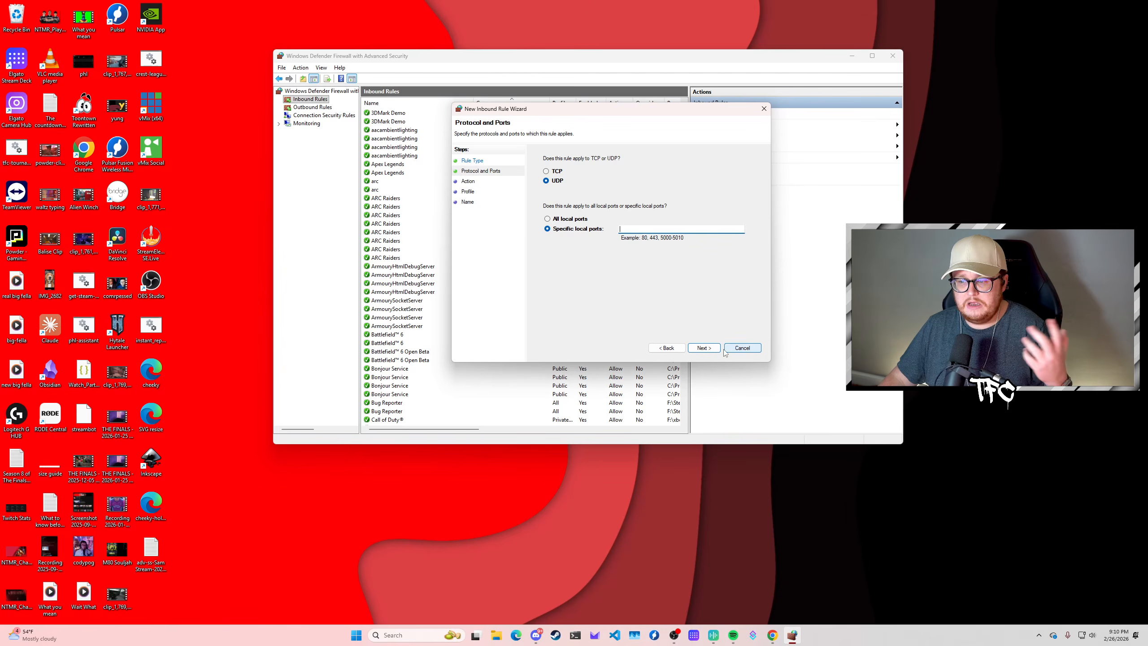
pyautogui.click(743, 347)
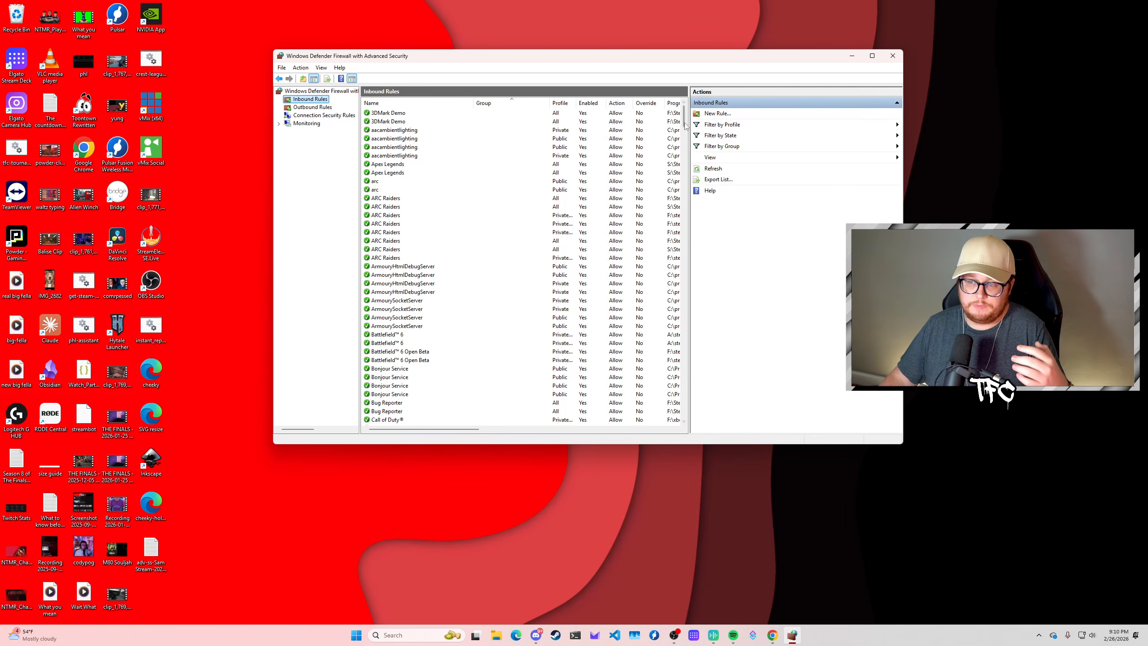
# - Browse the existing inbound firewall rules, including the ARC Raiders entries
pyautogui.moveTo(684, 117); pyautogui.dragTo(715, 87)
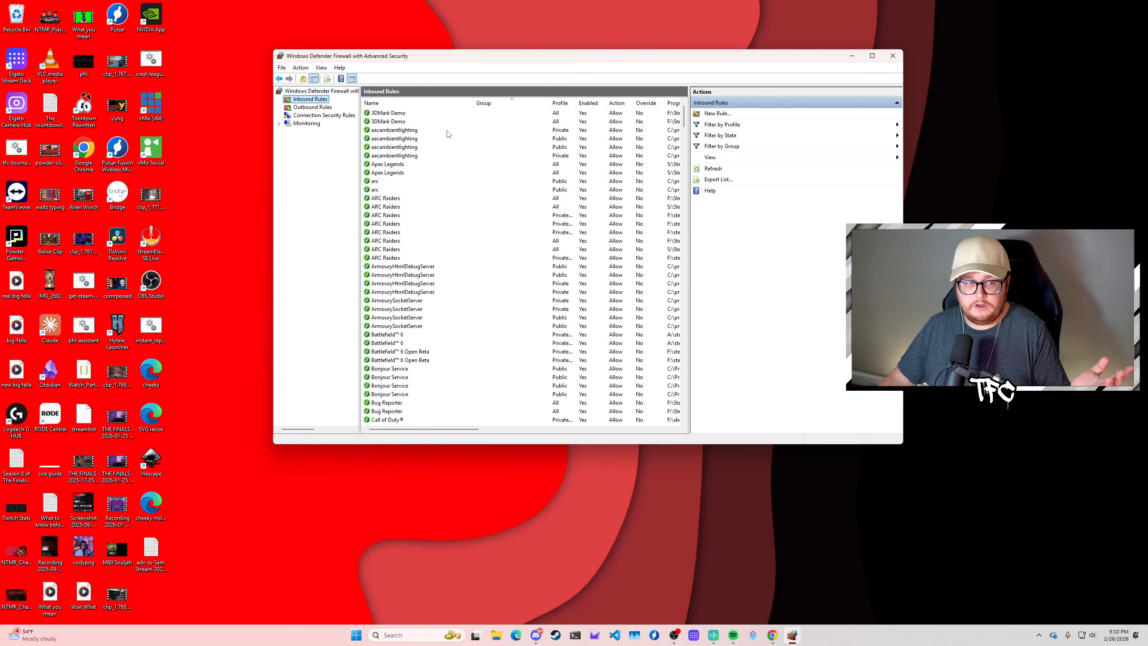
pyautogui.scroll(-1, 456, 190)
pyautogui.click(407, 179)
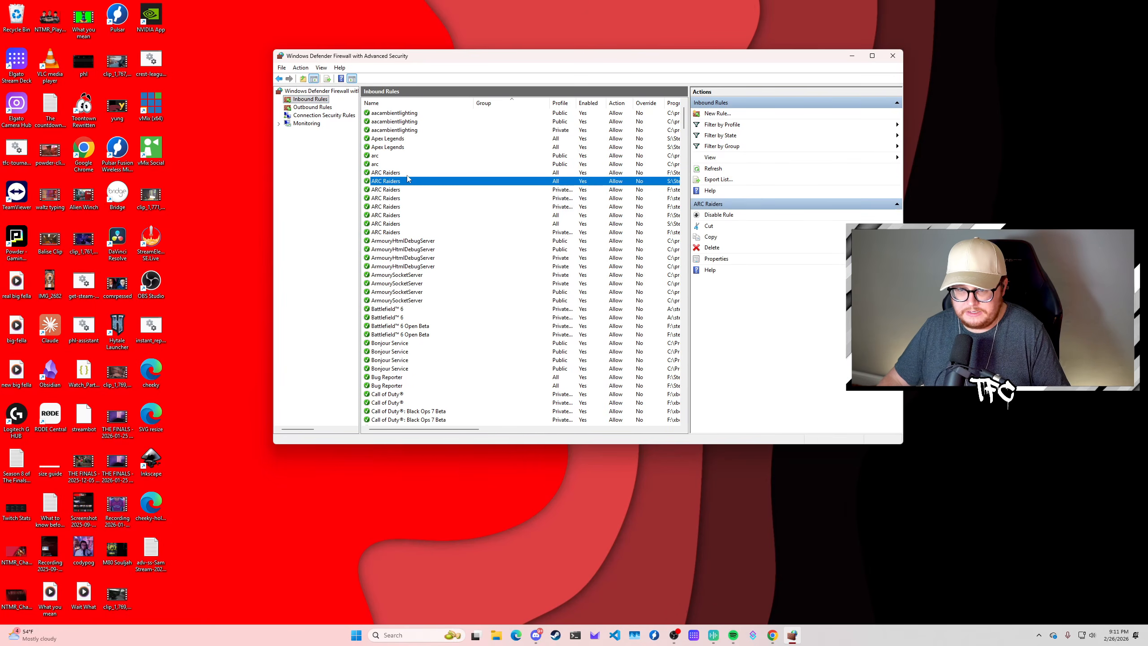
pyautogui.scroll(-4, 440, 284)
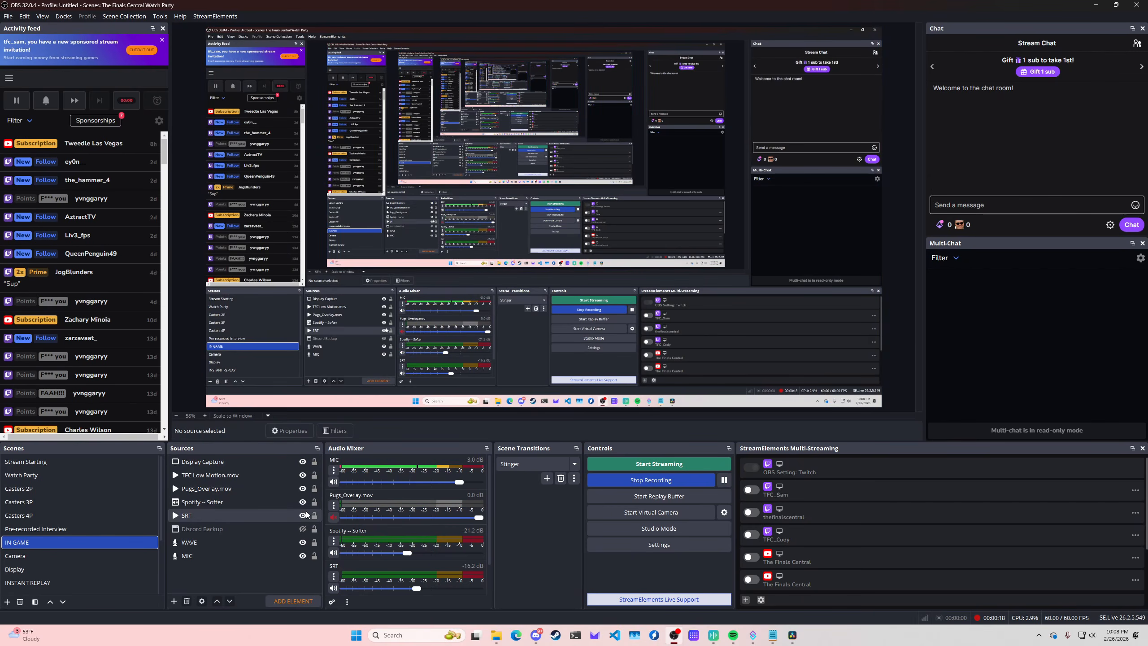
# - Check the SRT source's properties in the IN GAME scene of OBS Studio, and close them without changes
pyautogui.click(302, 461)
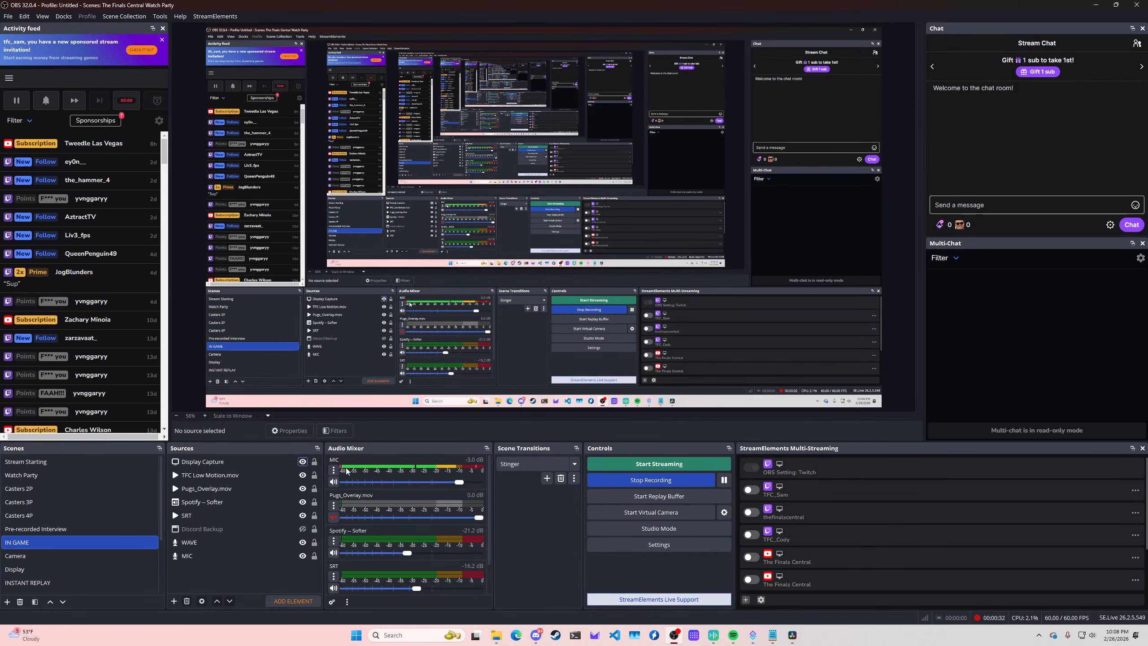
pyautogui.doubleClick(218, 519)
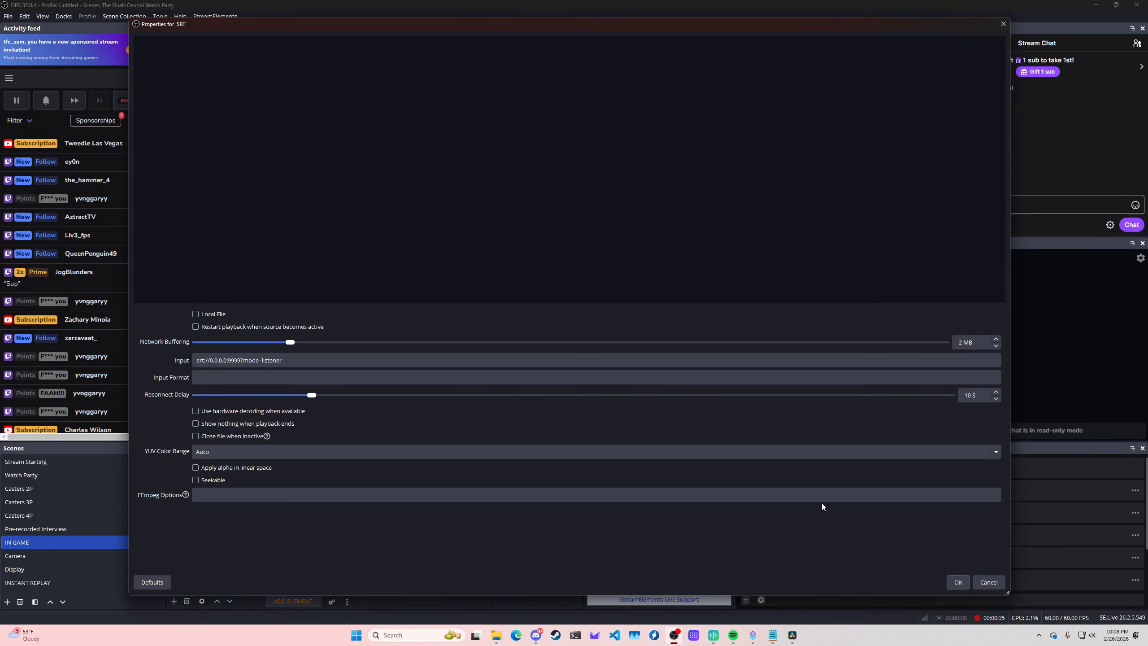
pyautogui.click(988, 582)
# - Check the properties of the Pugs_Overlay.mov and TFC Low Motion.mov media sources, and close them without changes
pyautogui.click(174, 601)
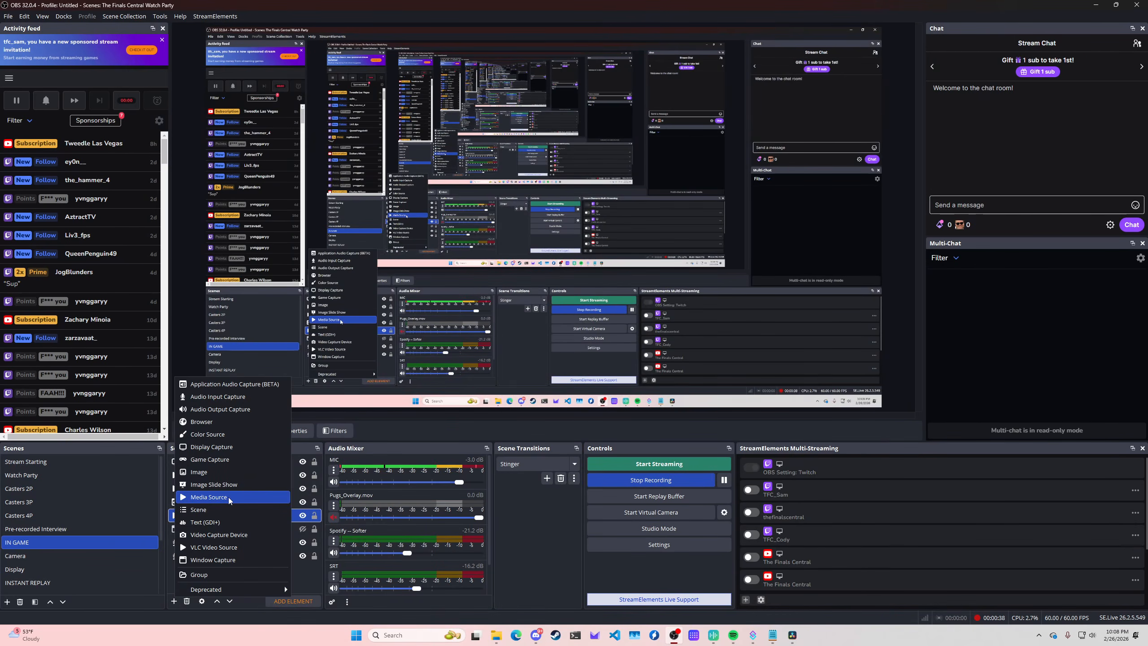
pyautogui.press('Escape')
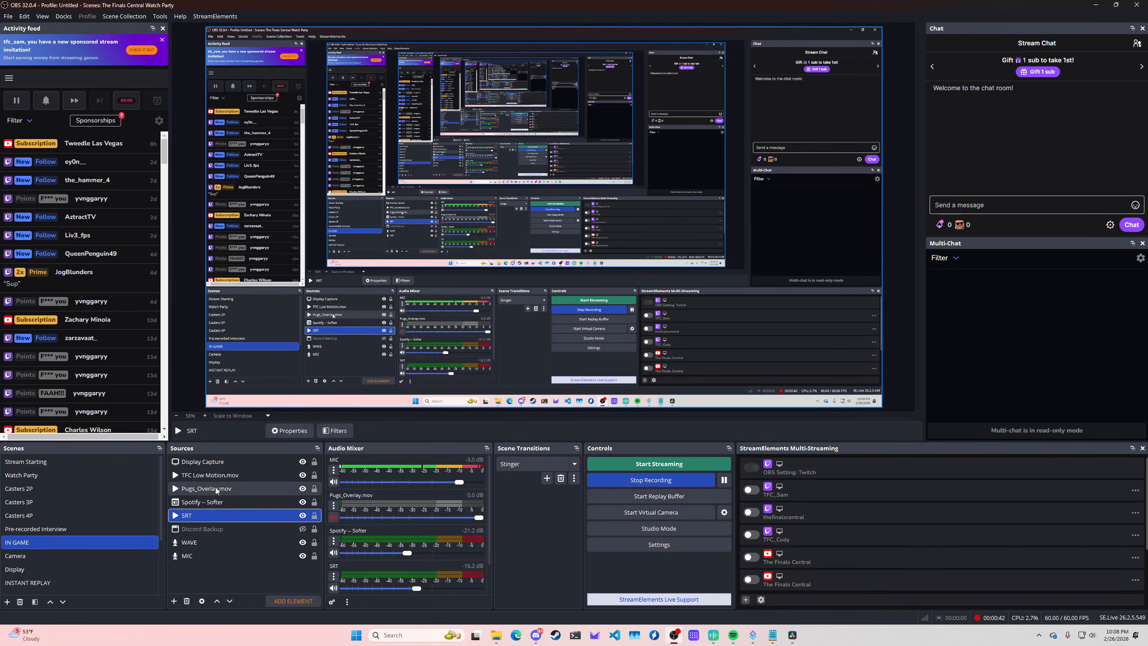
pyautogui.doubleClick(215, 489)
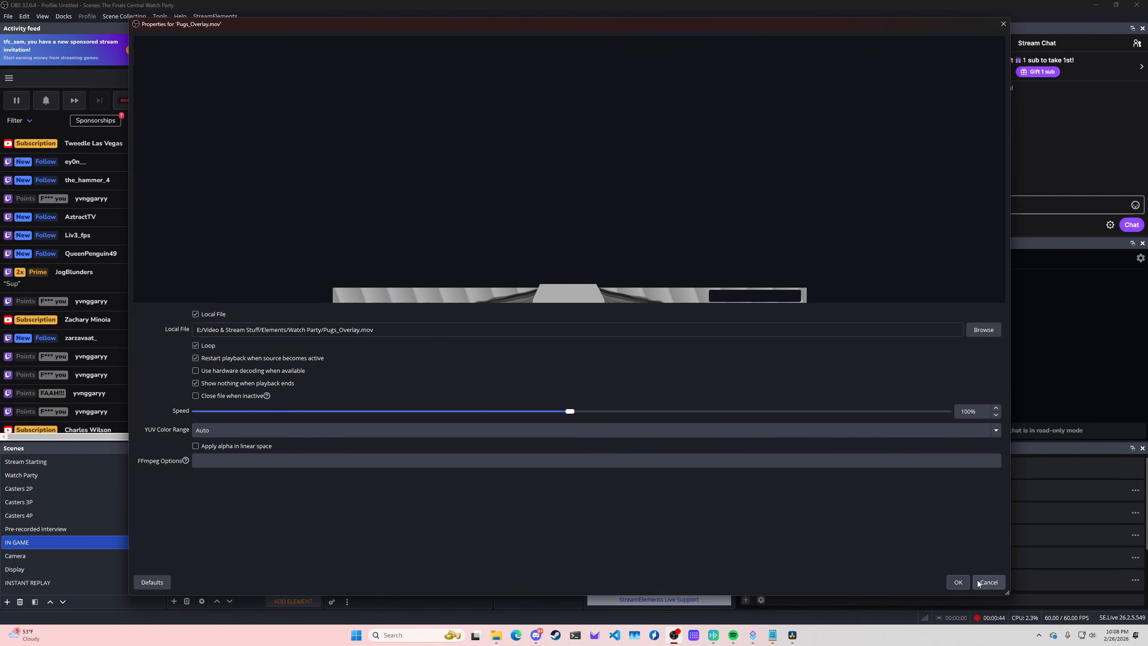
pyautogui.click(982, 583)
pyautogui.doubleClick(226, 477)
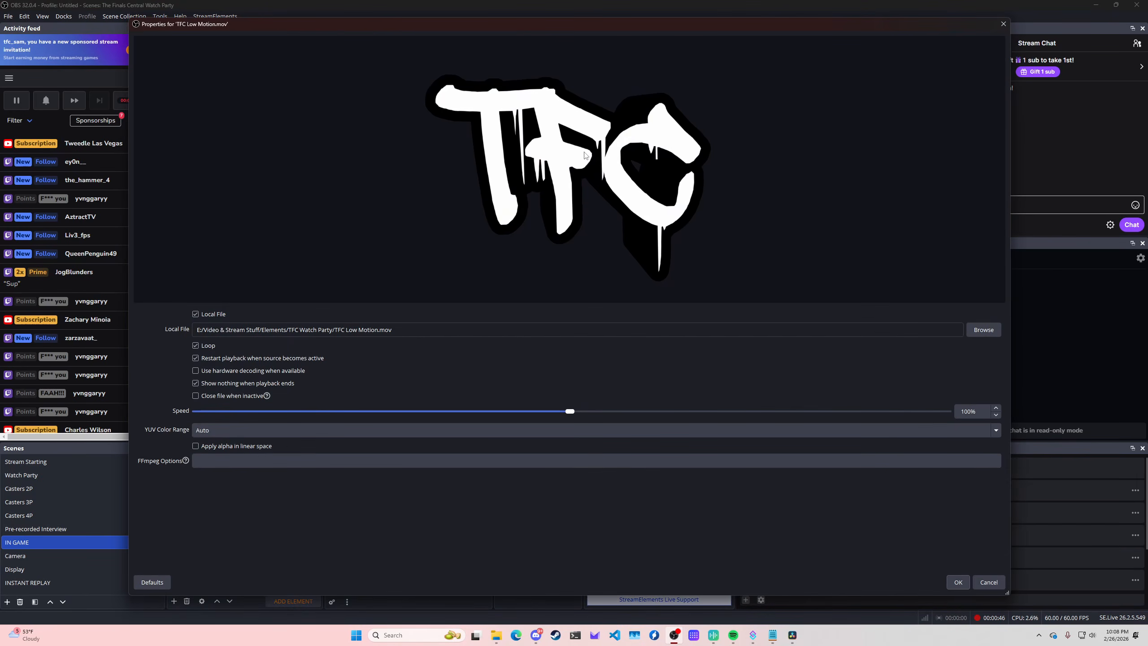
pyautogui.click(988, 582)
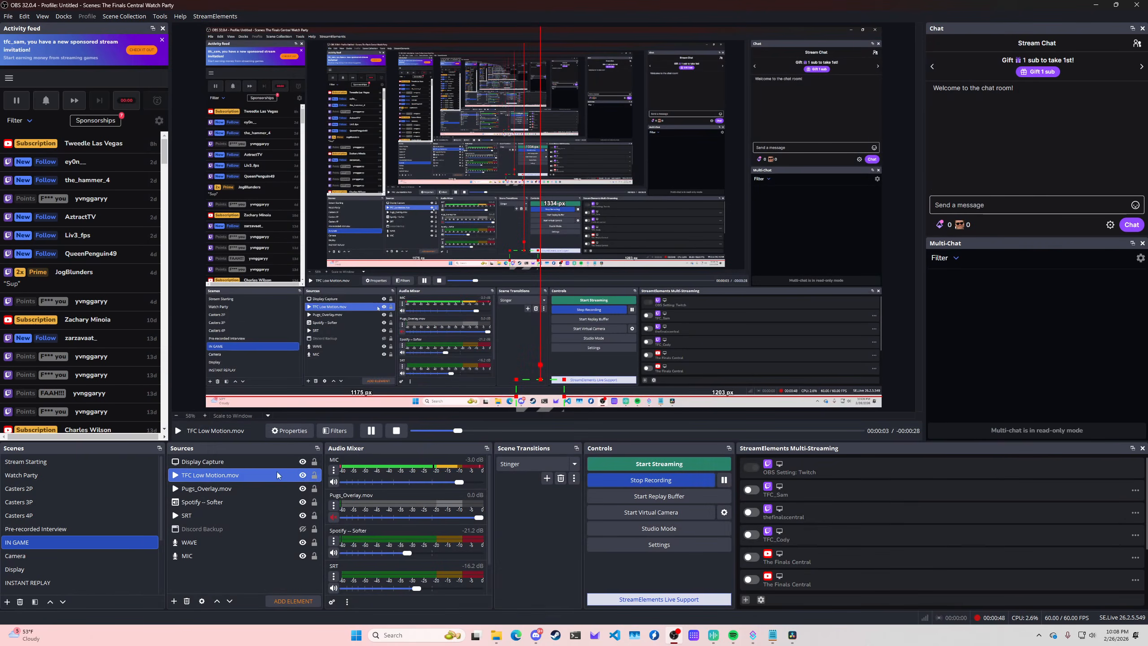
# - Open the SRT source's properties and examine its complete Input address and the srt protocol prefix
pyautogui.doubleClick(214, 516)
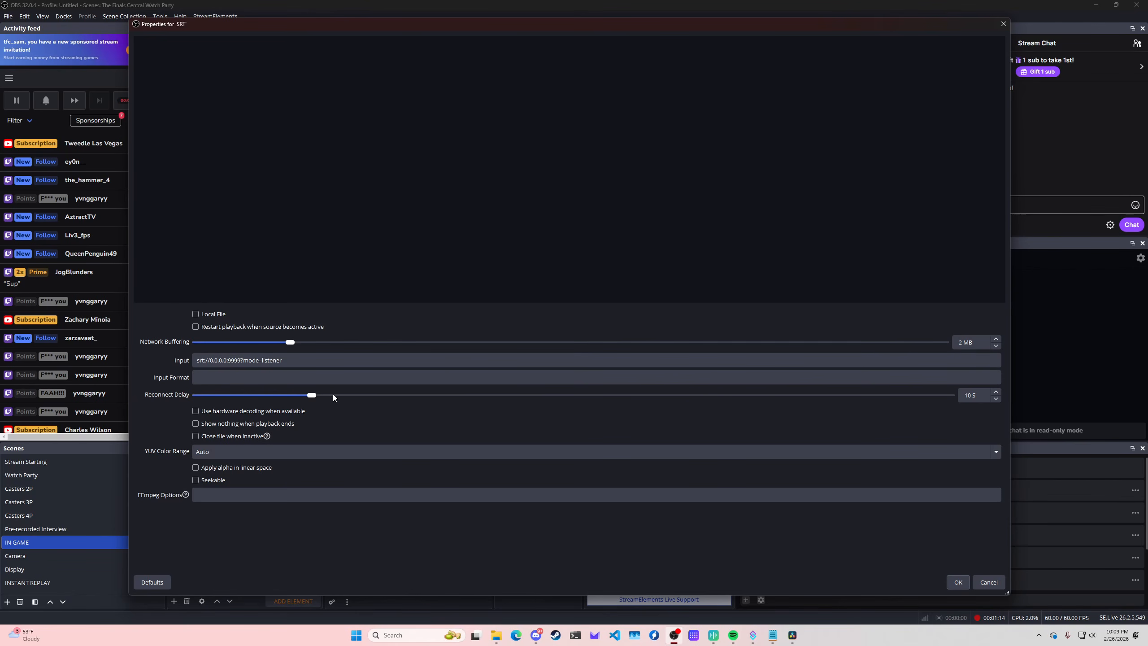
pyautogui.click(299, 361)
pyautogui.moveTo(305, 362); pyautogui.dragTo(196, 361)
pyautogui.click(344, 366)
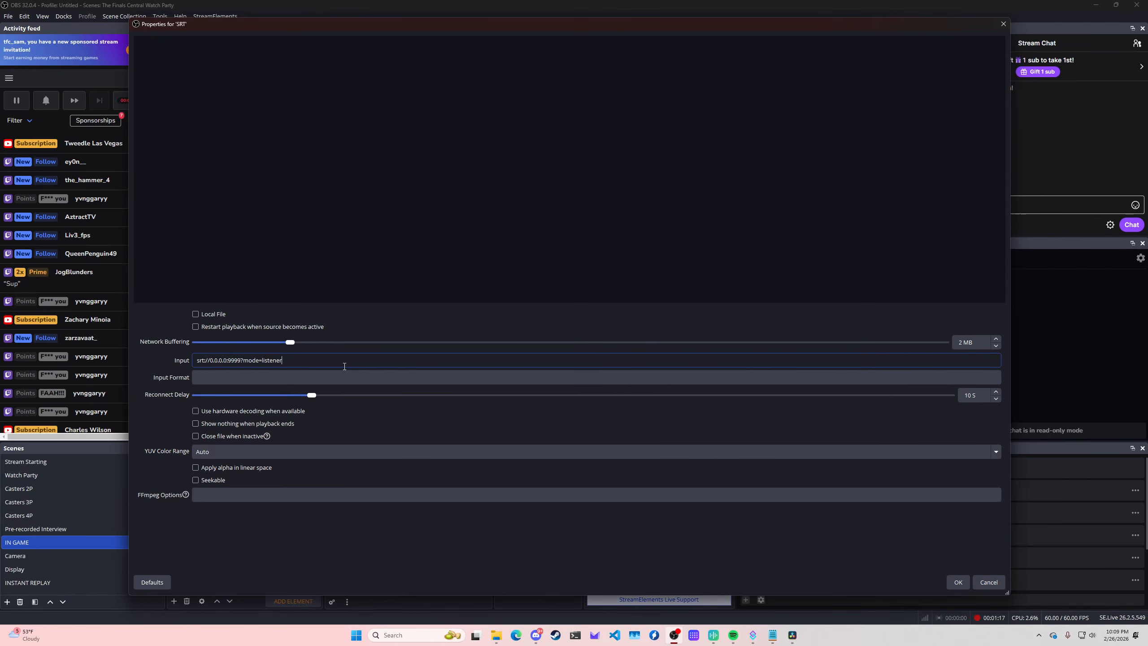
pyautogui.doubleClick(200, 359)
pyautogui.press('End')
# - Examine the IP address, port and mode parts of the SRT source's Input address, and close the properties
pyautogui.moveTo(208, 360); pyautogui.dragTo(211, 361)
pyautogui.click(218, 360)
pyautogui.doubleClick(228, 361)
pyautogui.click(243, 360)
pyautogui.moveTo(241, 361); pyautogui.dragTo(288, 364)
pyautogui.moveTo(282, 361); pyautogui.dragTo(241, 364)
pyautogui.click(251, 360)
pyautogui.doubleClick(264, 360)
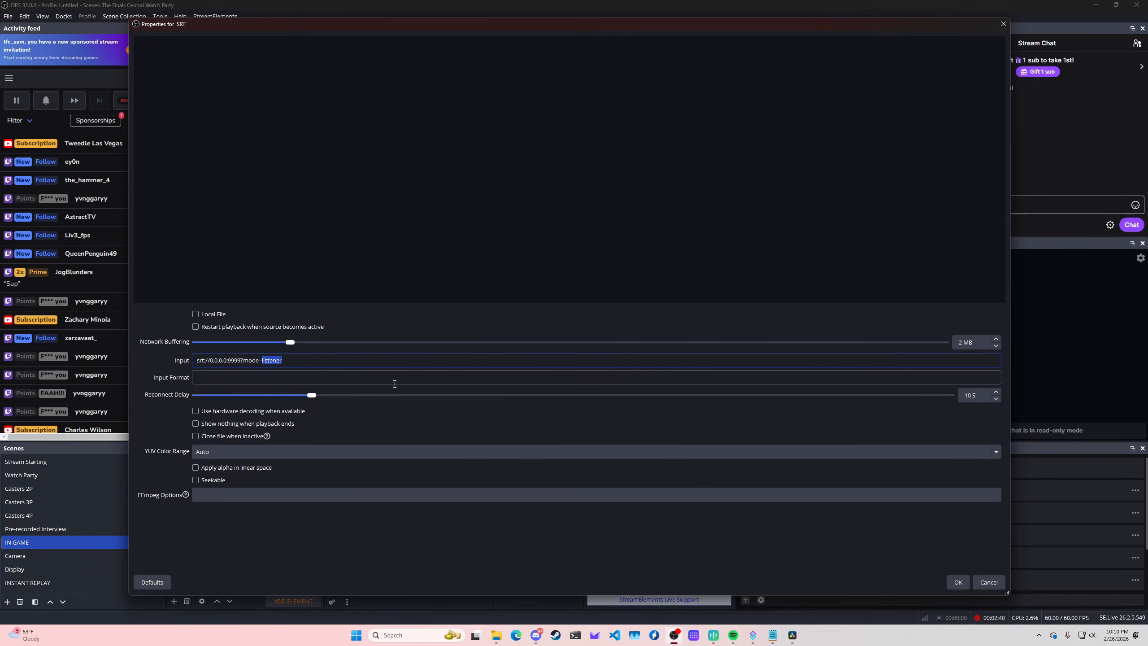
pyautogui.click(345, 361)
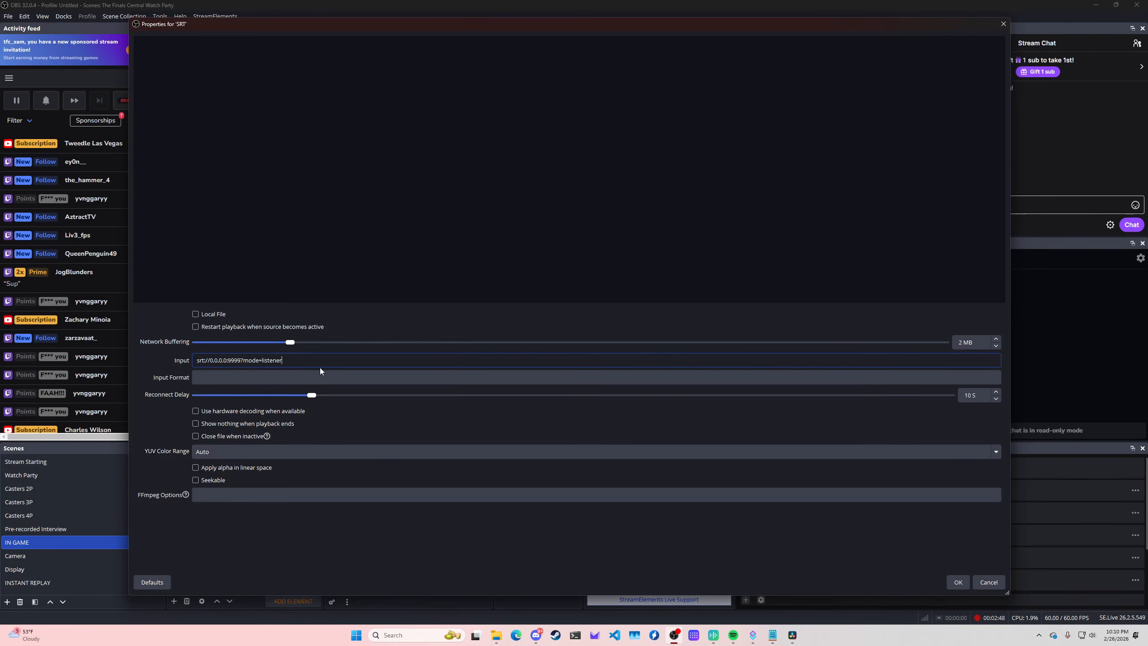
pyautogui.click(958, 582)
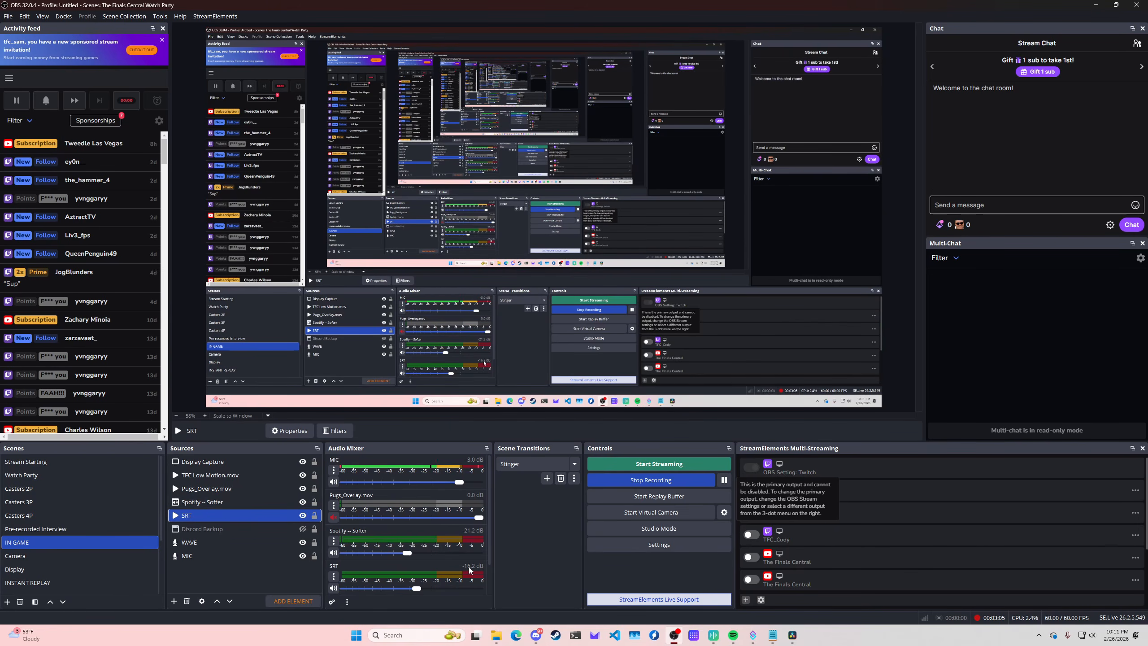
# - Review the SRT source's audio monitoring options in the enlarged Advanced Audio Properties, and close the dialog without changes
pyautogui.click(333, 576)
pyautogui.click(393, 569)
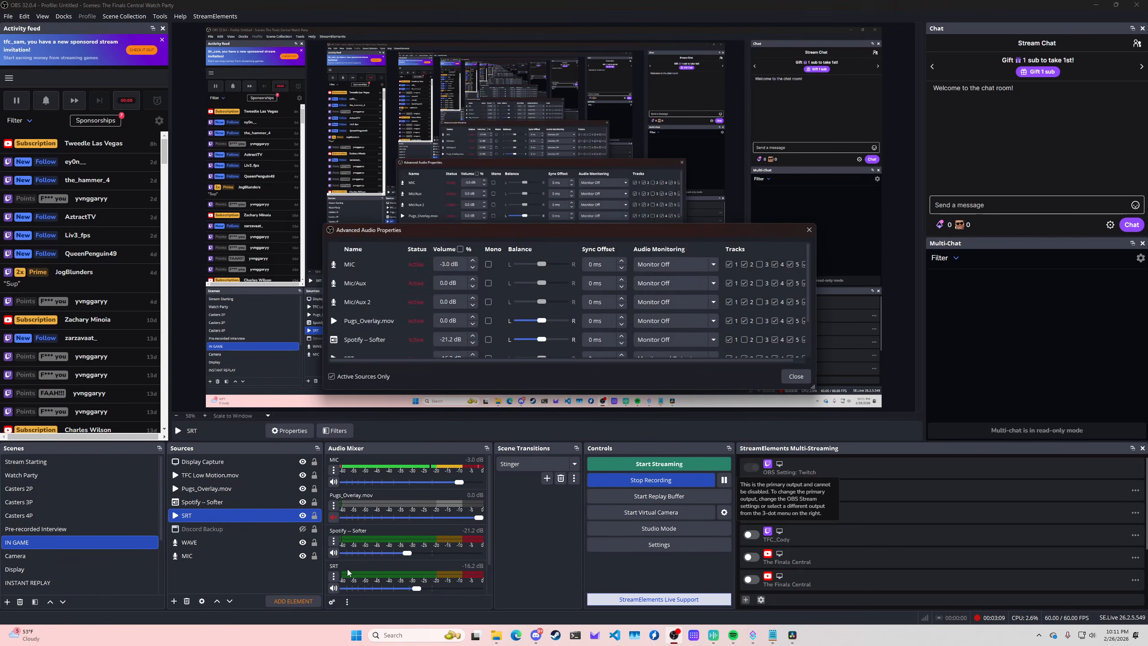
pyautogui.moveTo(816, 388); pyautogui.dragTo(905, 506)
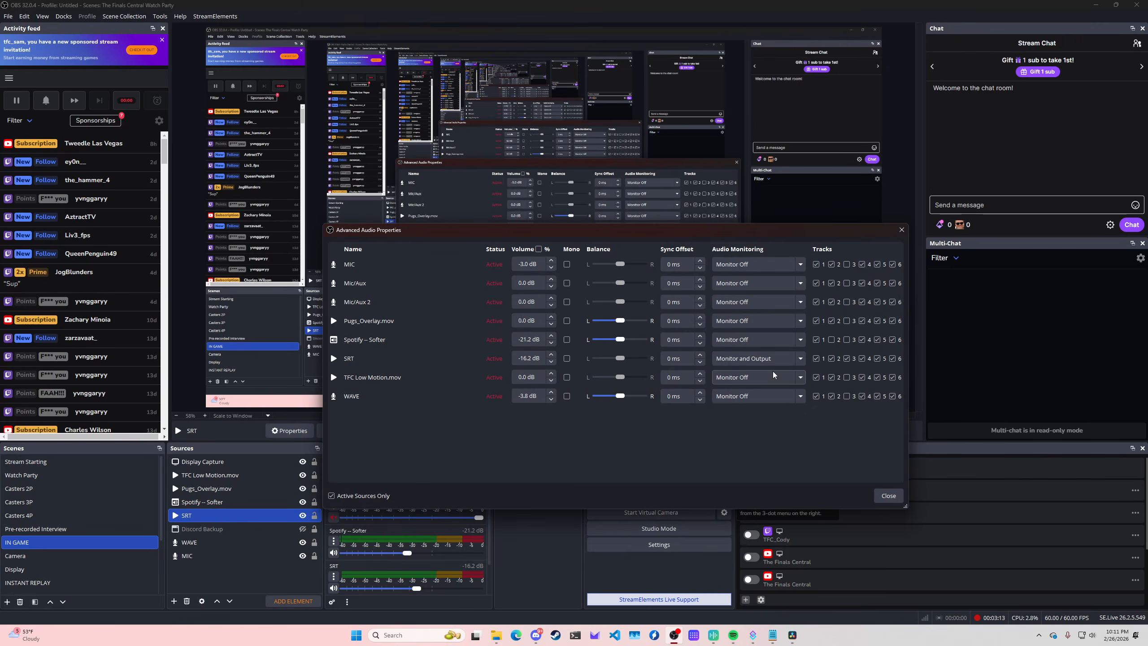
pyautogui.click(798, 361)
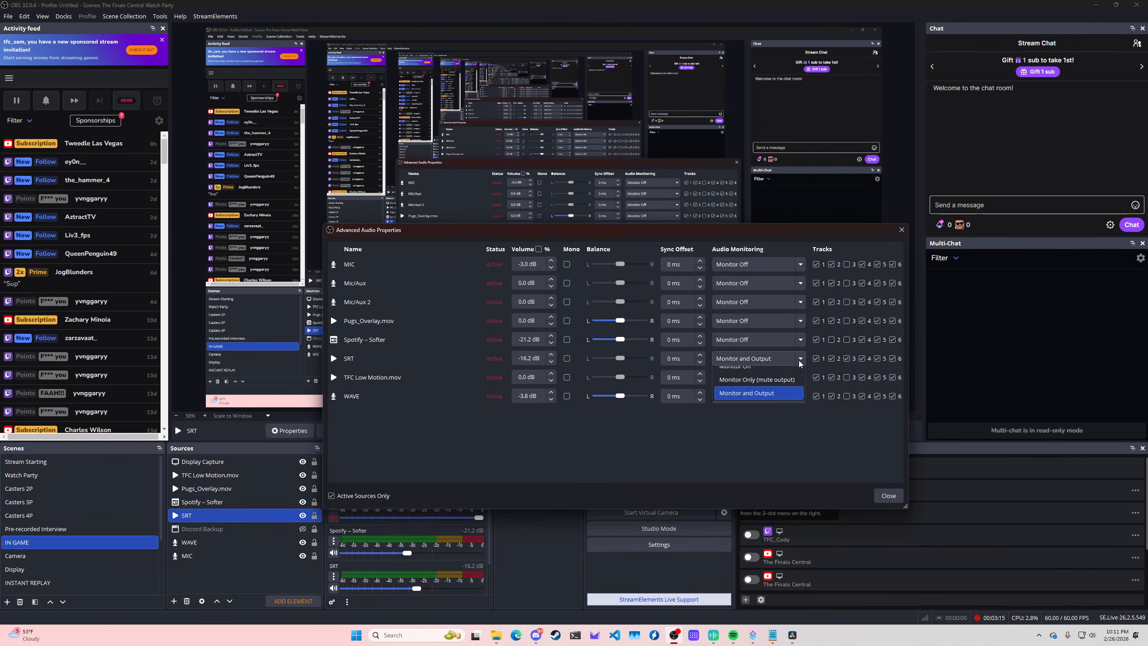
pyautogui.click(859, 461)
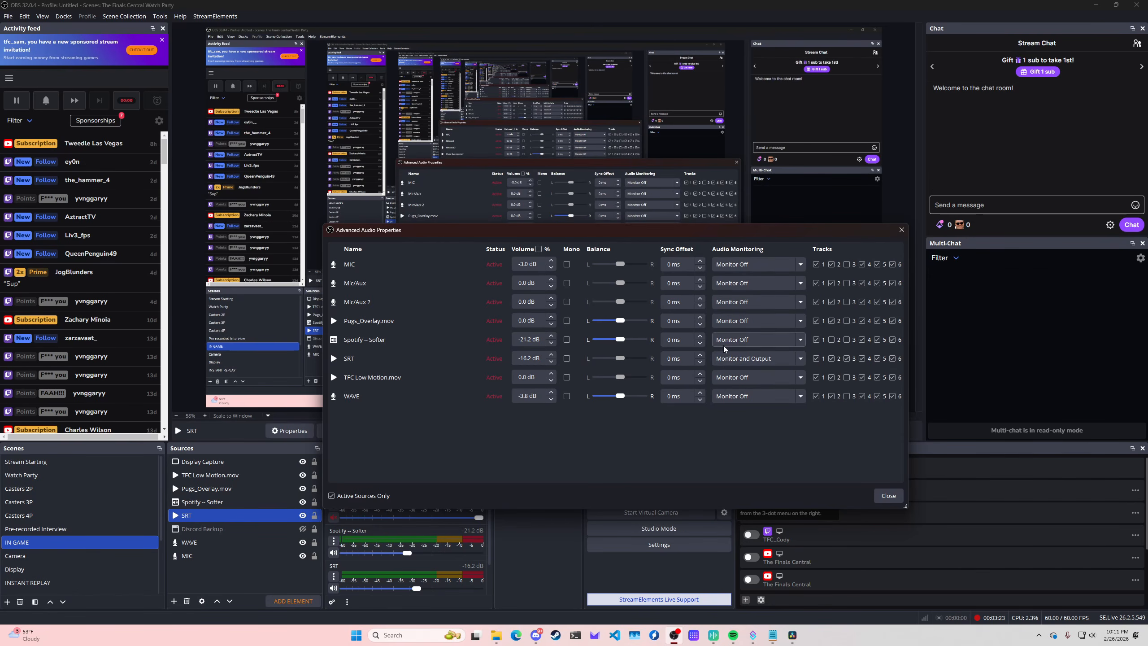
pyautogui.click(794, 361)
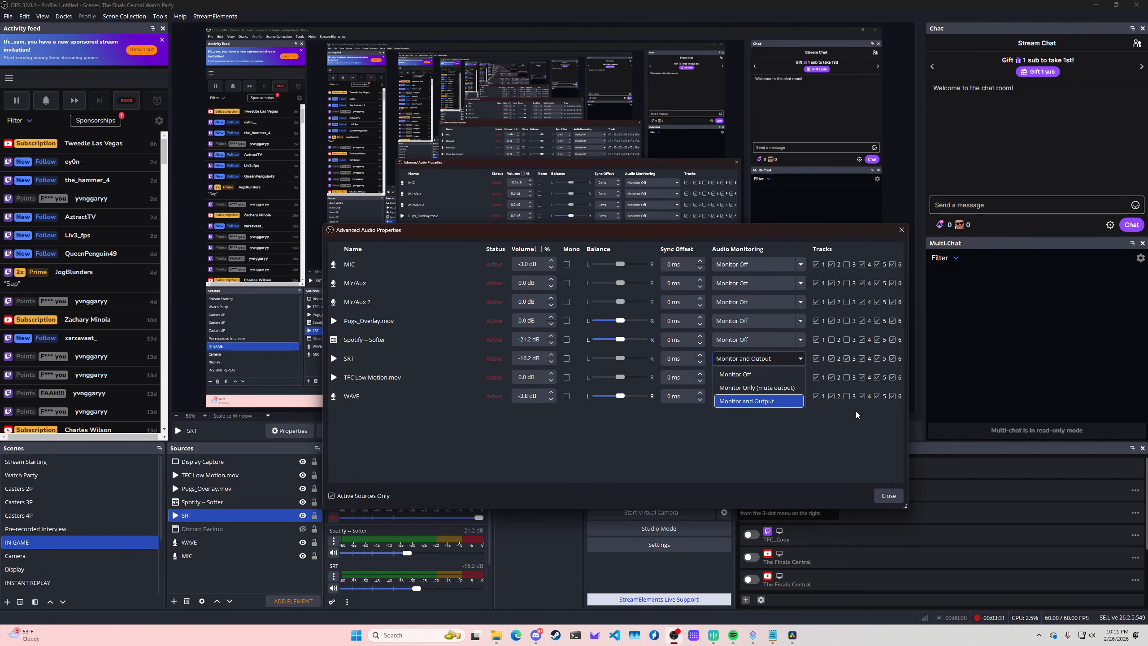
pyautogui.click(831, 437)
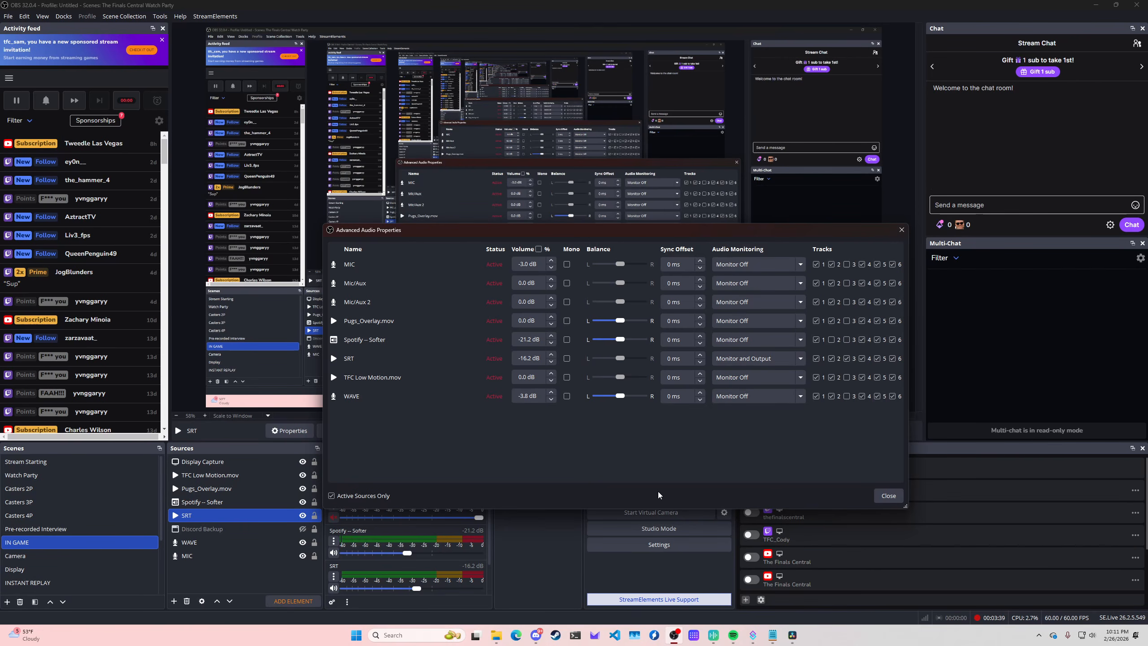
pyautogui.click(714, 635)
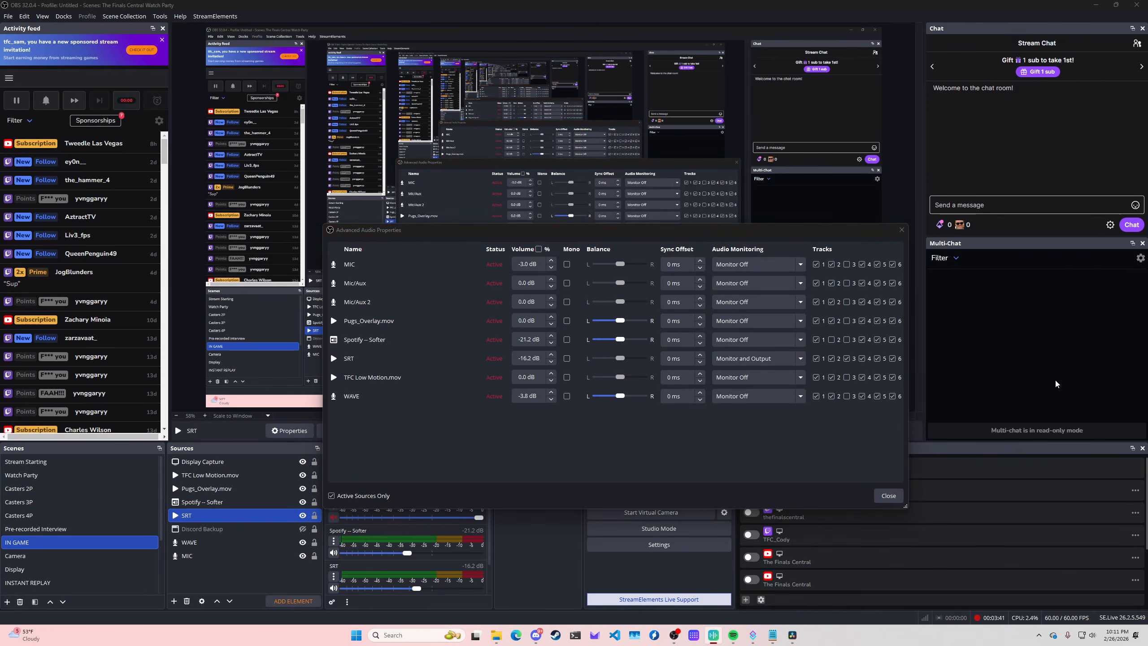
pyautogui.moveTo(1147, 115)
pyautogui.mouseDown()
pyautogui.moveTo(341, 117)
pyautogui.moveTo(1147, 113)
pyautogui.mouseUp()
pyautogui.click(610, 337)
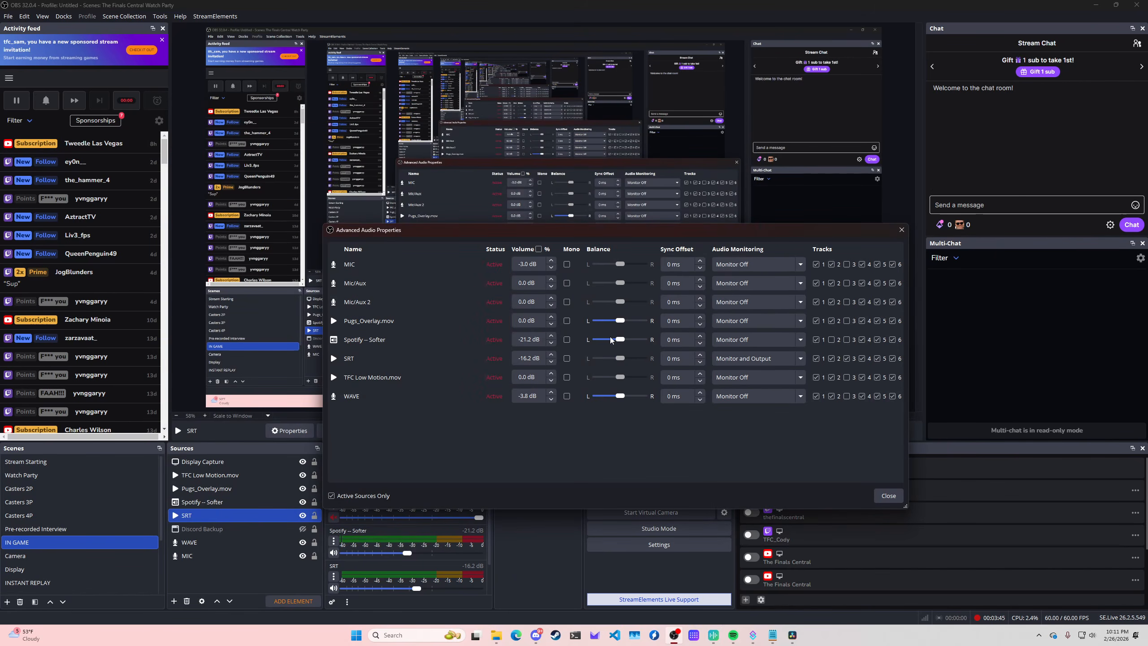
pyautogui.moveTo(663, 229); pyautogui.dragTo(589, 214)
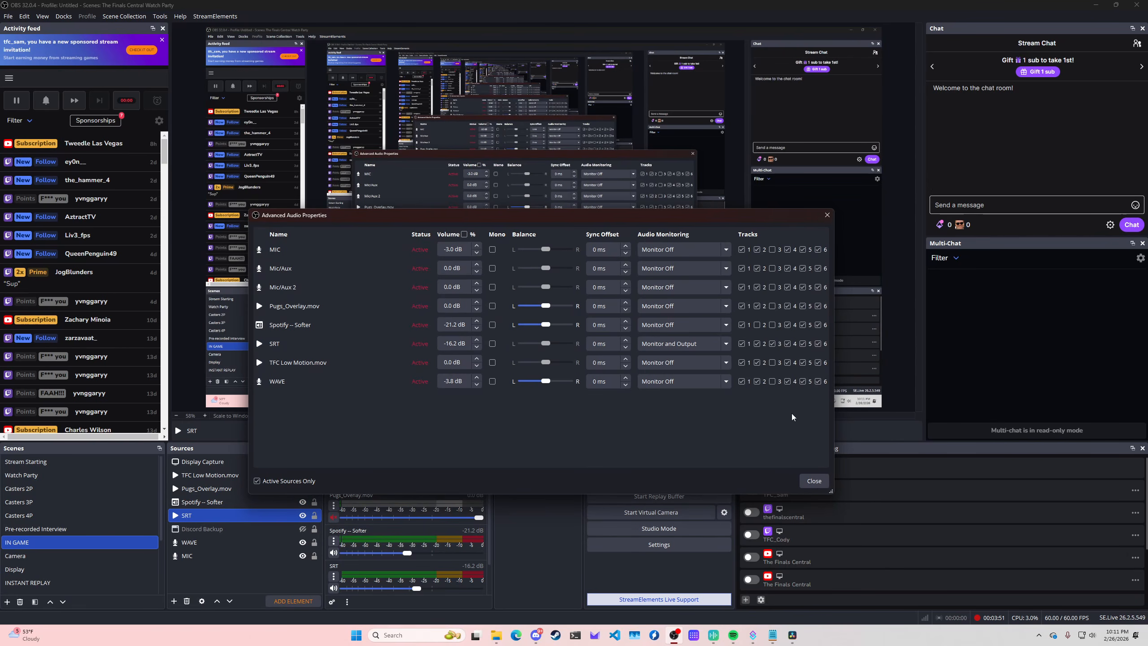
pyautogui.click(812, 478)
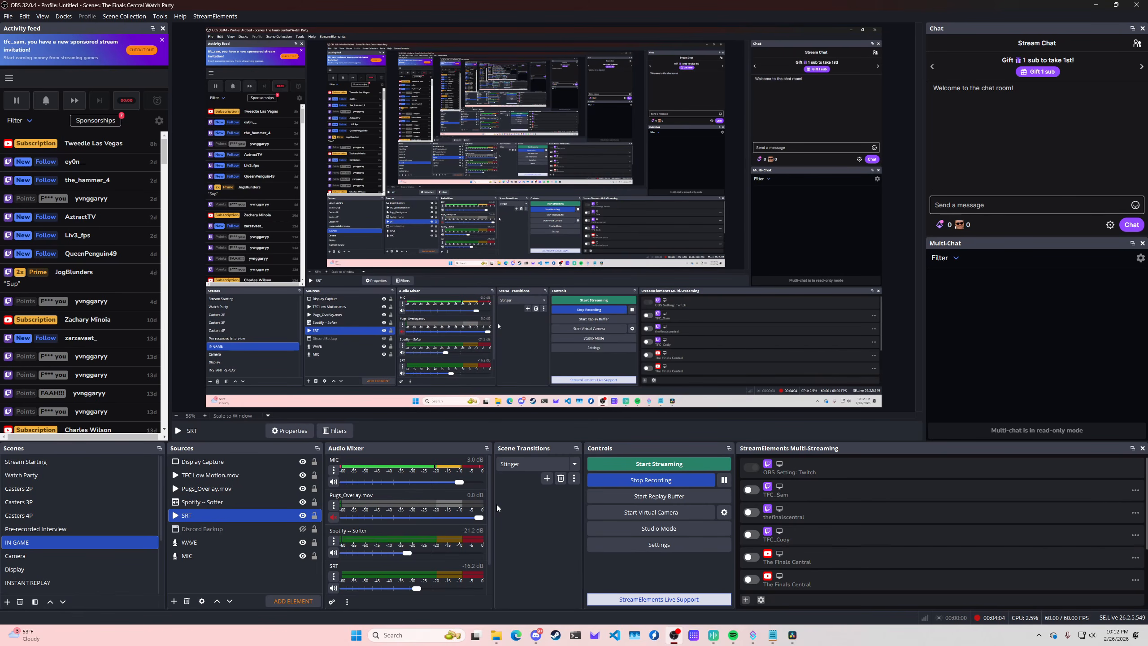
# - Open the stream settings and set the streaming service to Custom
pyautogui.click(662, 545)
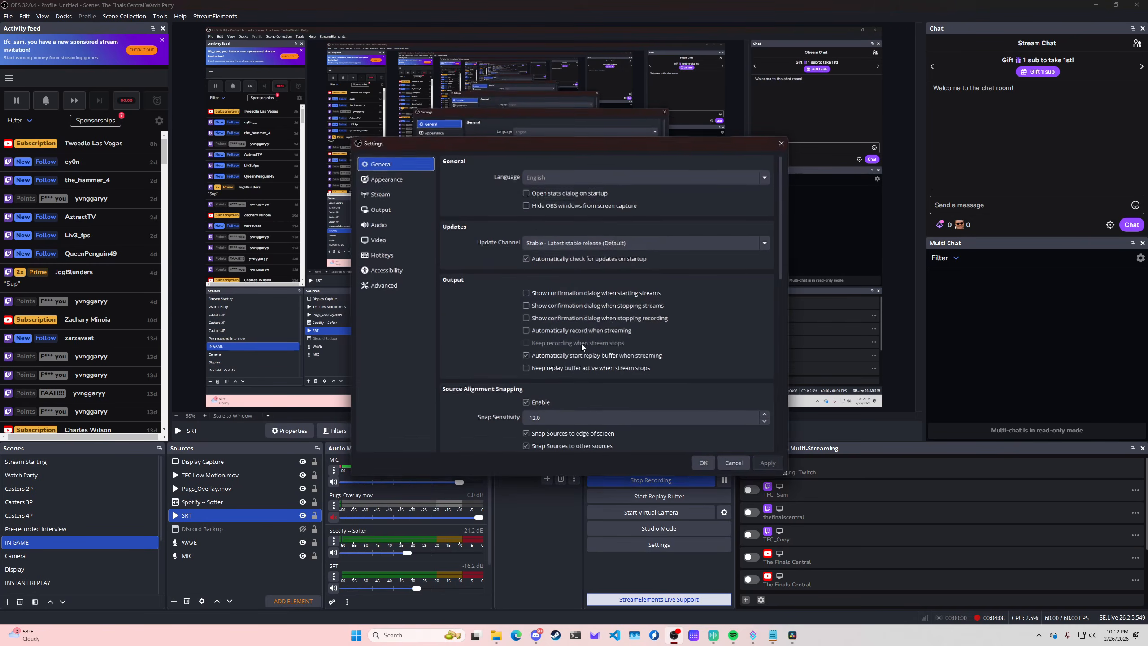
pyautogui.click(382, 198)
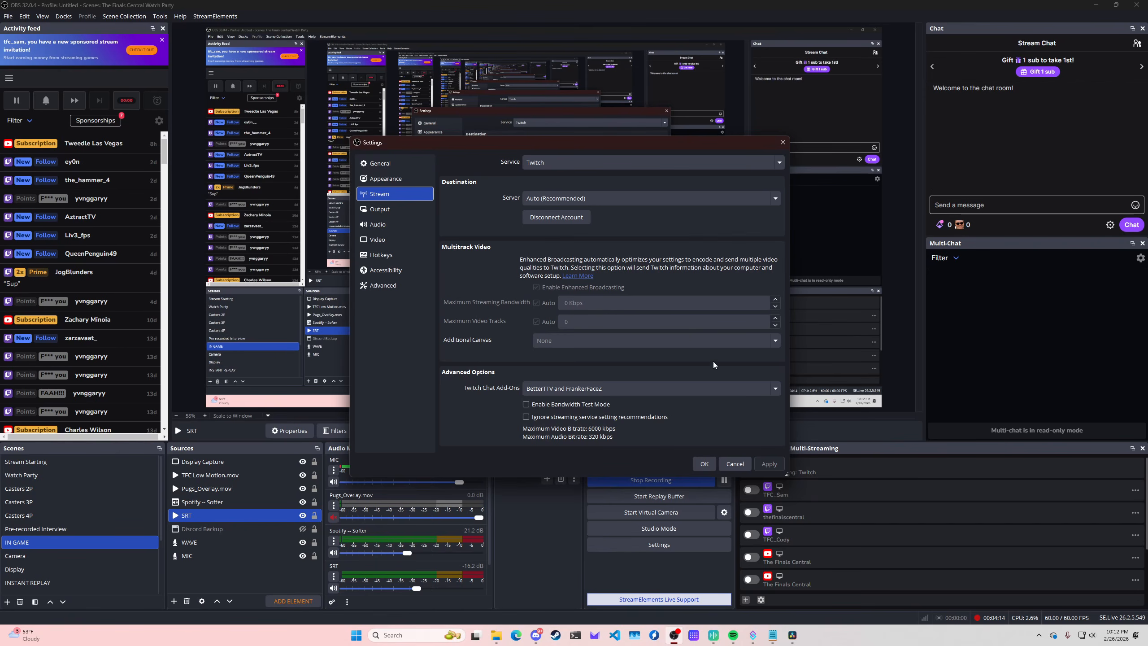
pyautogui.click(568, 161)
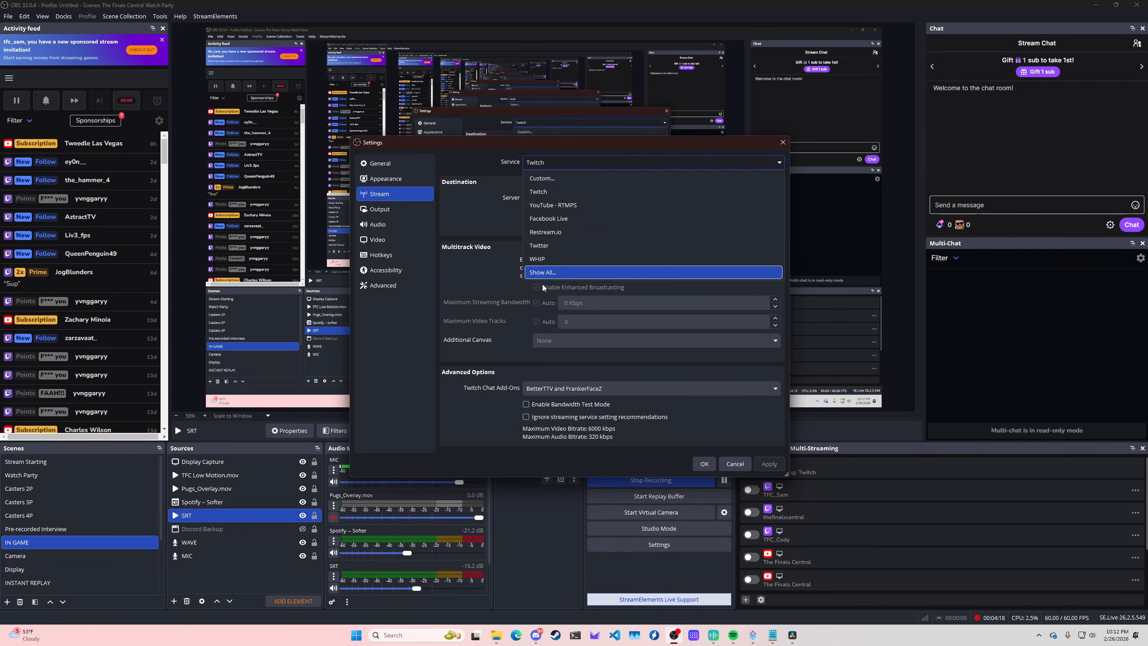
pyautogui.click(543, 177)
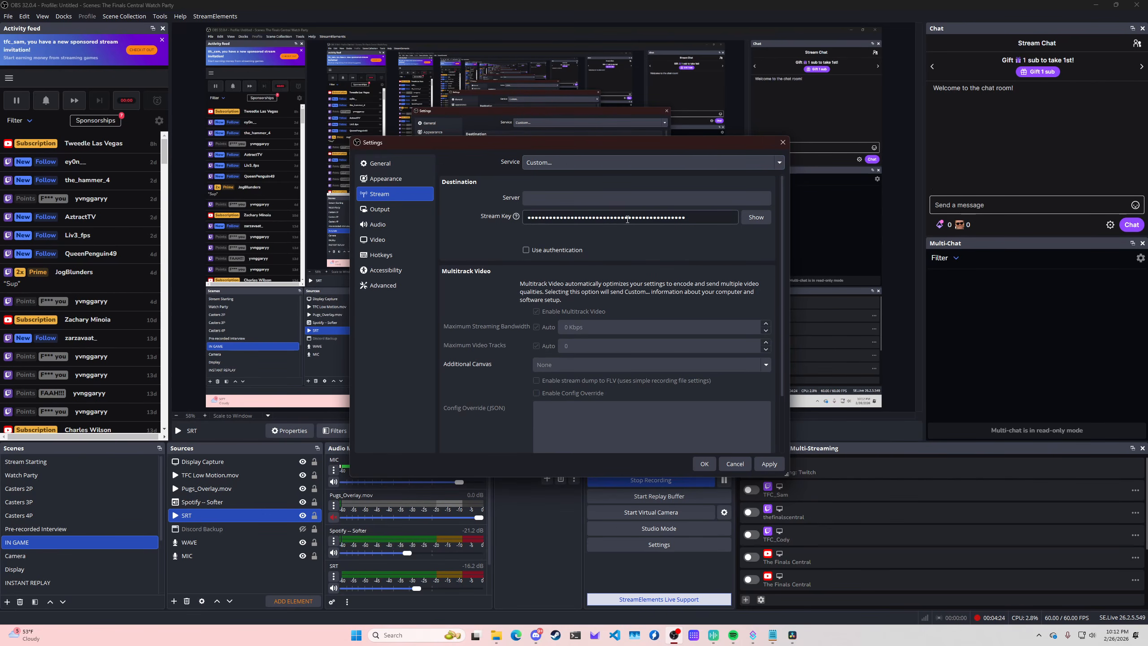
# - Enter srt://xxx.xx.xxxx:9999?mode=caller as the custom stream server address
pyautogui.click(549, 198)
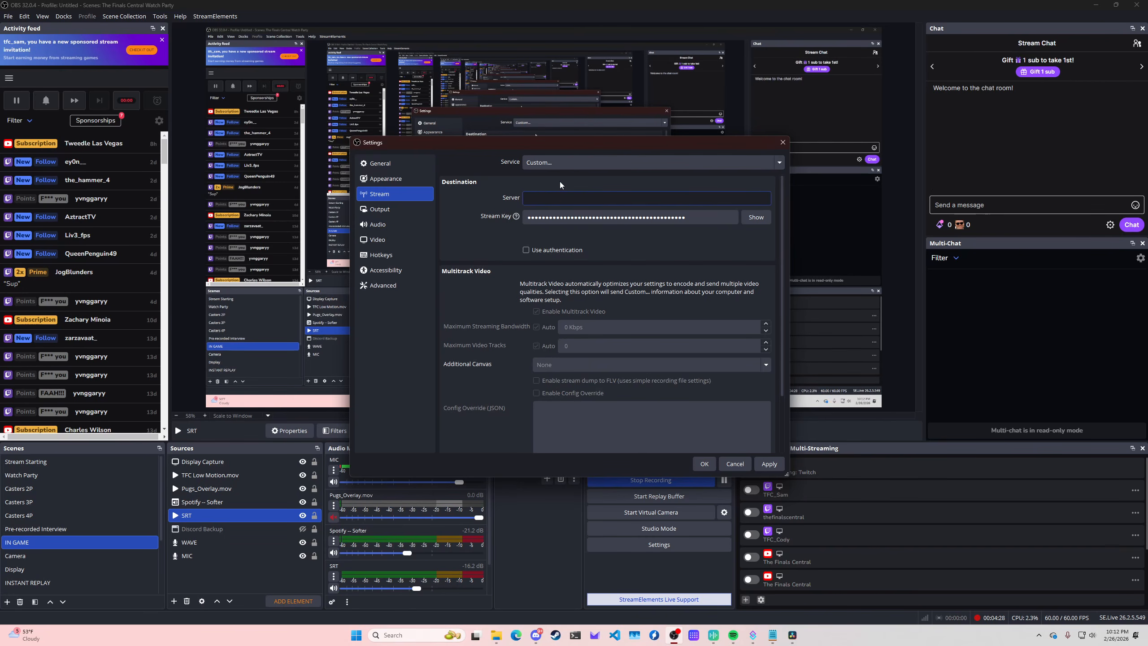
pyautogui.write('srt://')
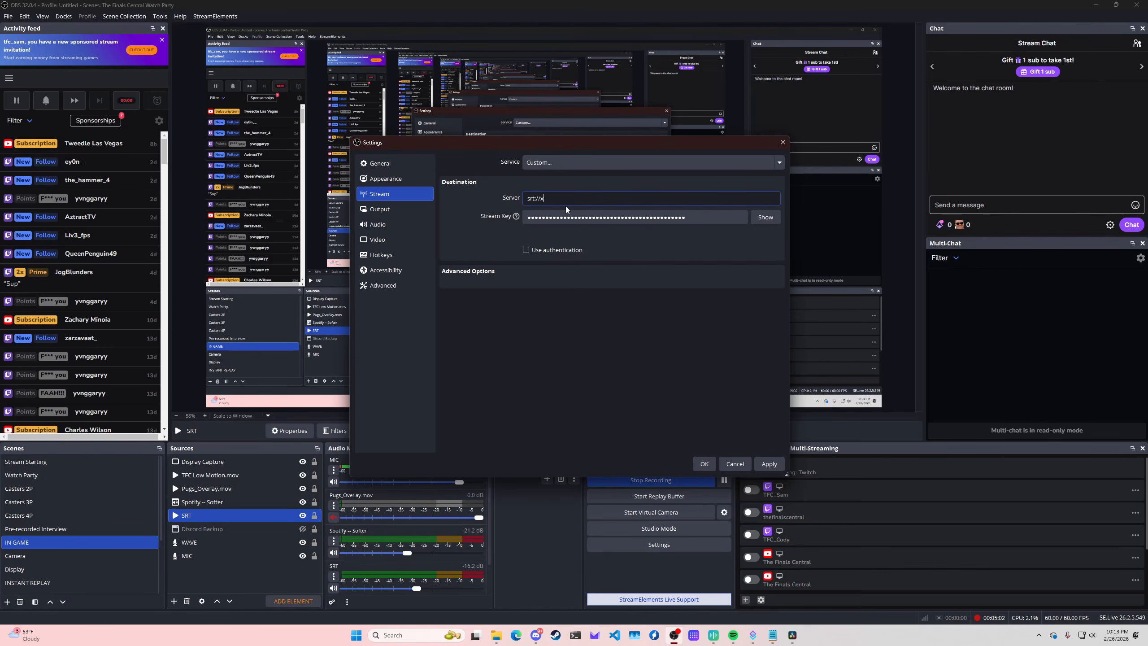
pyautogui.write('xx.xx.xx')
pyautogui.write(':9999?mode=')
pyautogui.write('caller')
# - Try adding ?latency=90 to the end of the custom server address, and cancel the settings
pyautogui.moveTo(616, 148); pyautogui.dragTo(819, 109)
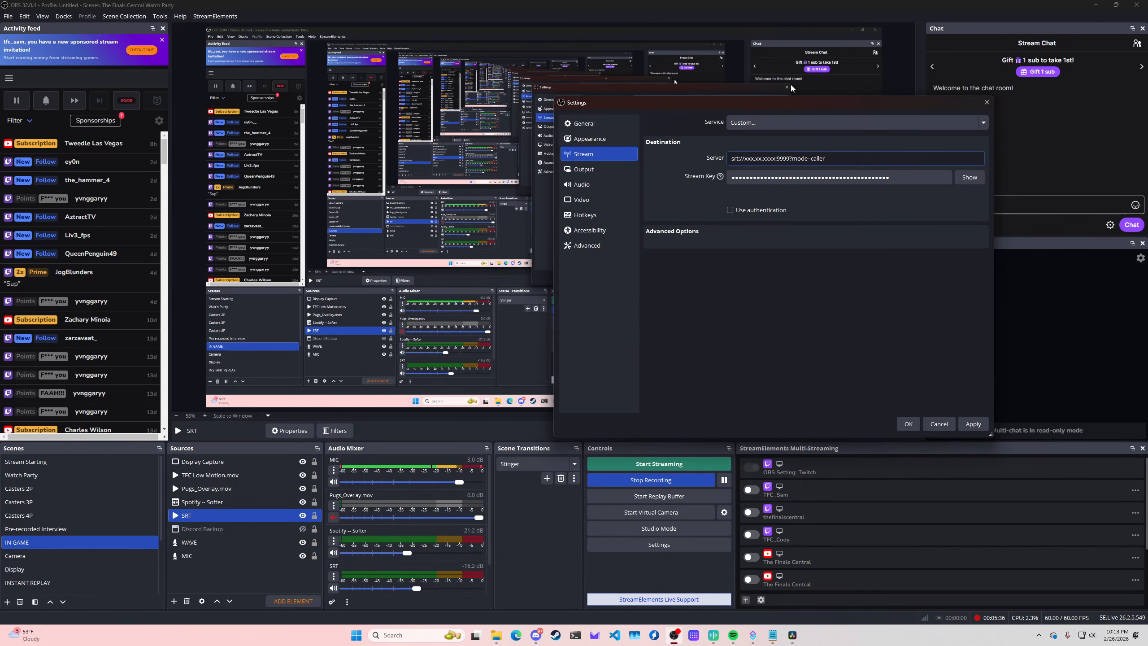
pyautogui.moveTo(763, 97); pyautogui.dragTo(762, 131)
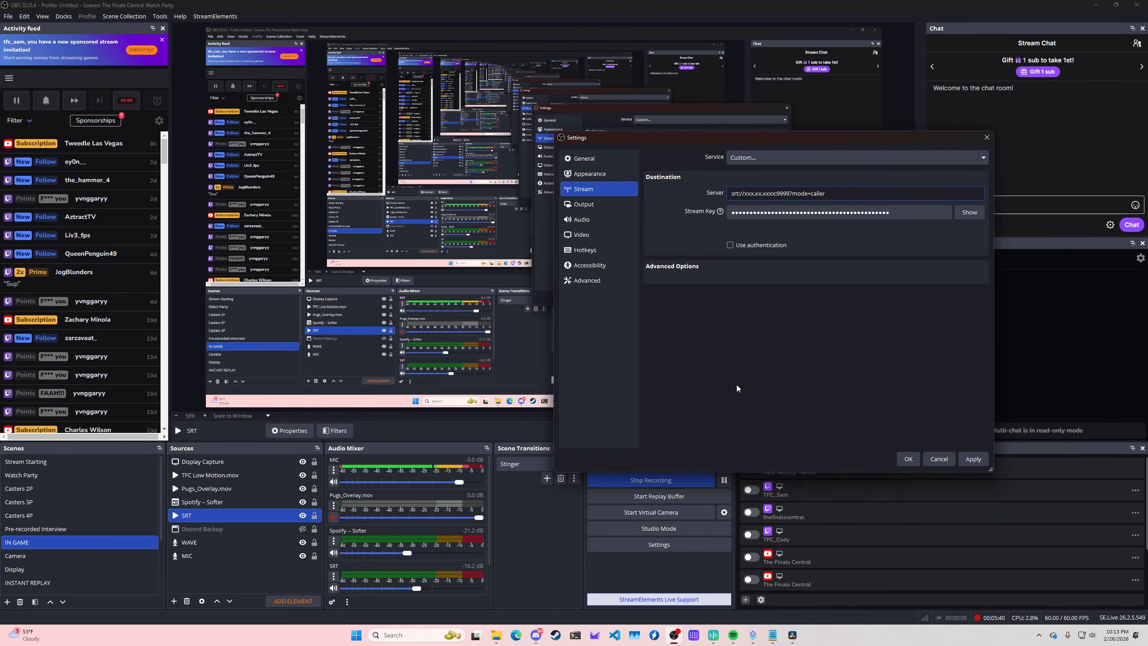
pyautogui.moveTo(796, 142); pyautogui.dragTo(828, 86)
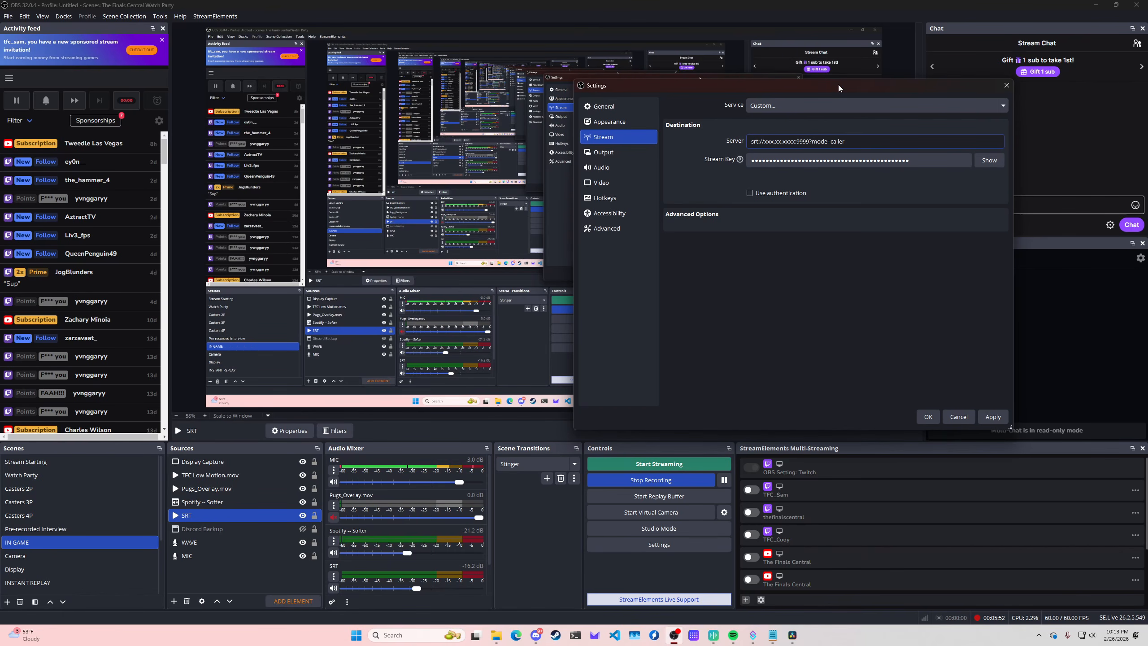
pyautogui.moveTo(915, 90); pyautogui.dragTo(889, 91)
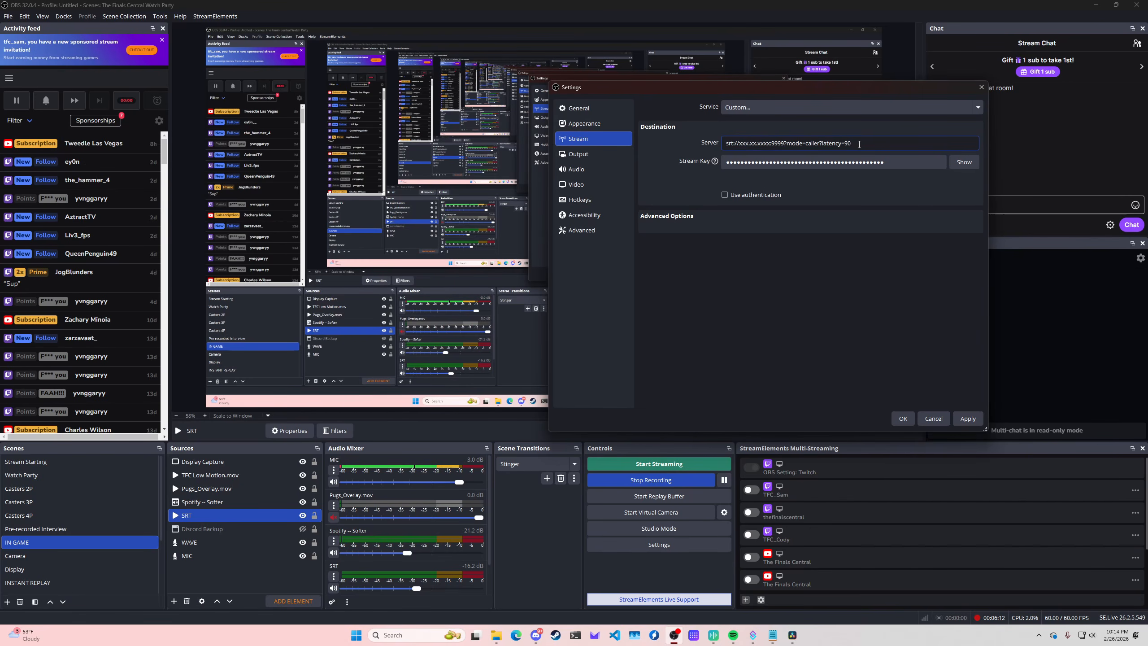
pyautogui.moveTo(845, 143); pyautogui.dragTo(819, 143)
pyautogui.click(935, 421)
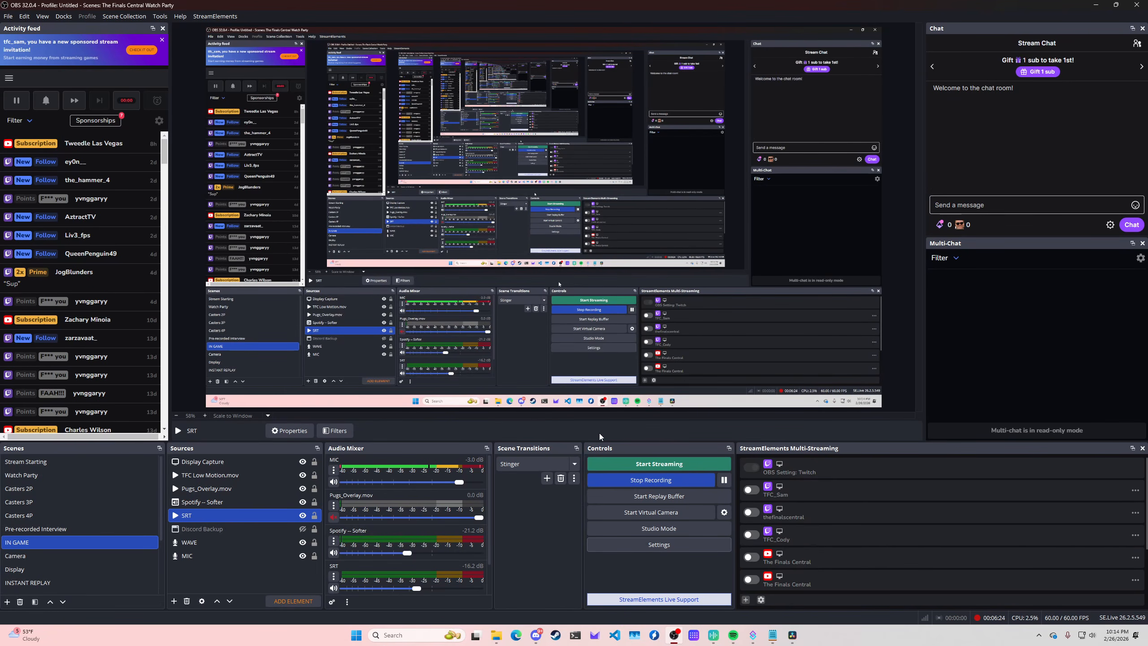
pyautogui.scroll(-2, 427, 544)
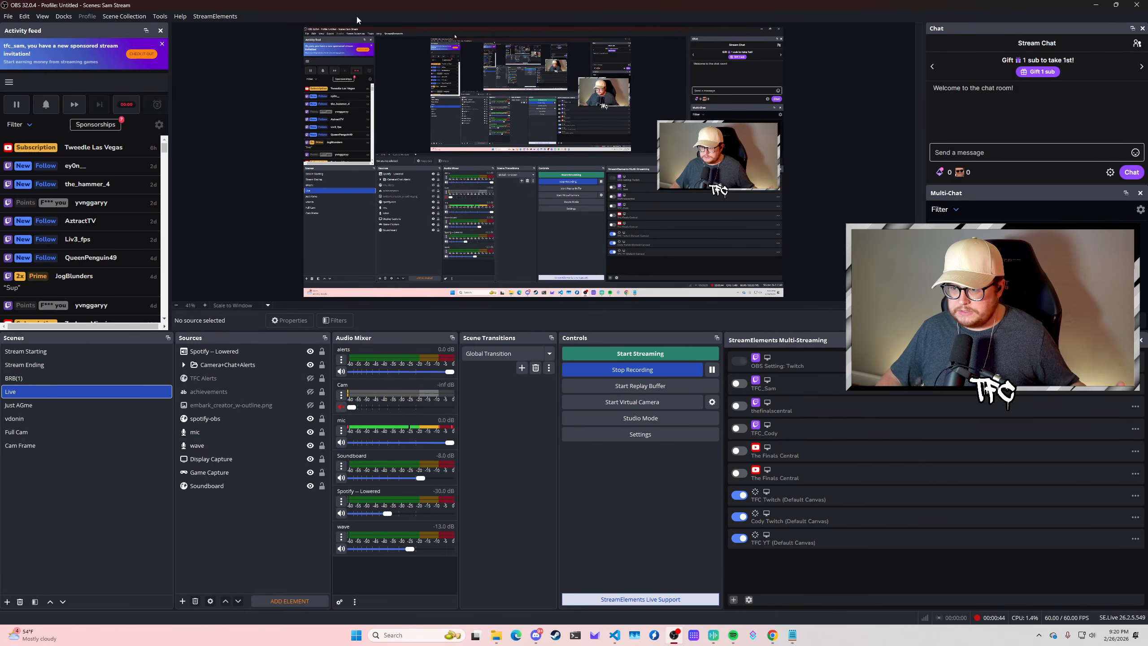
# - Open the WebSocket Server Settings to view the server options, and switch to Streamer.bot
pyautogui.click(160, 16)
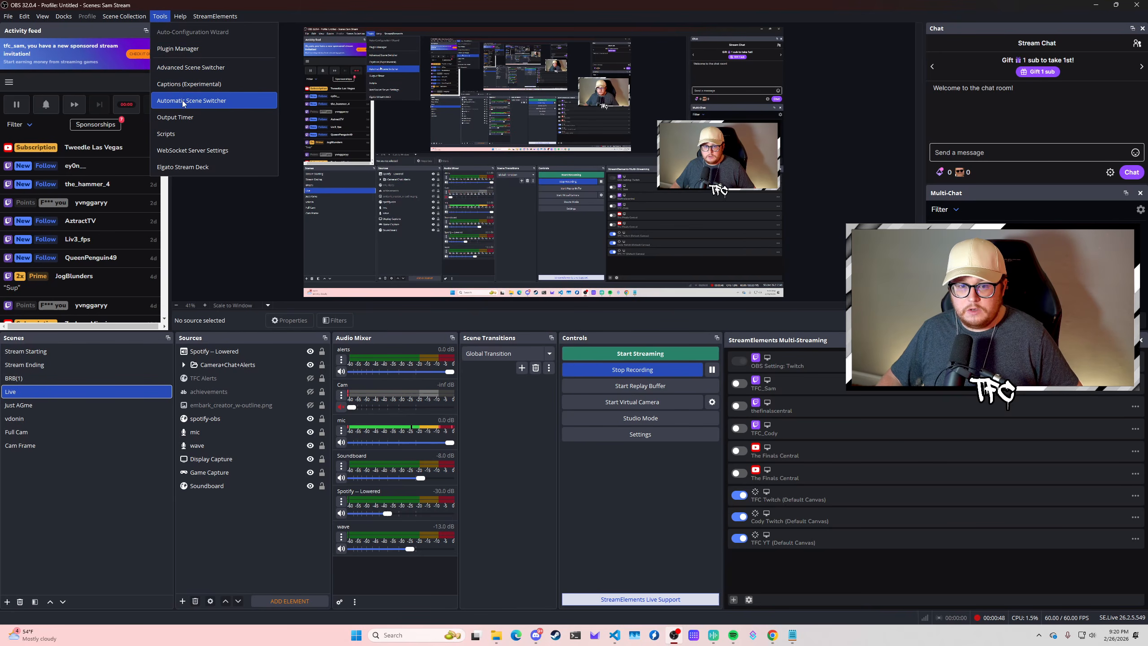
pyautogui.click(203, 157)
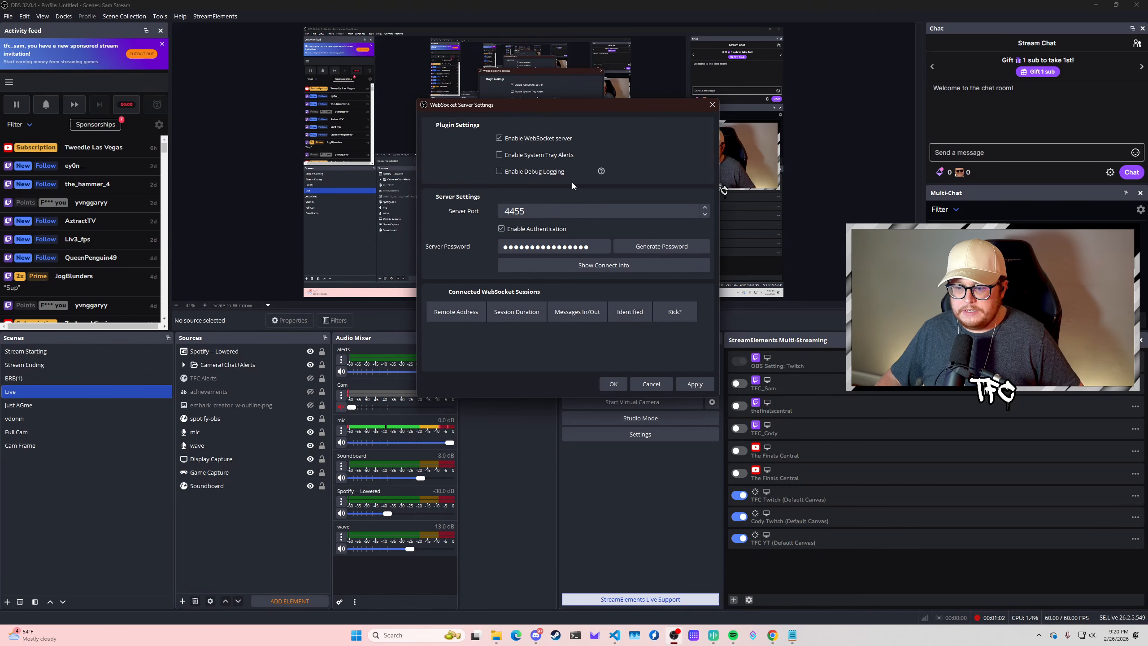
pyautogui.click(754, 639)
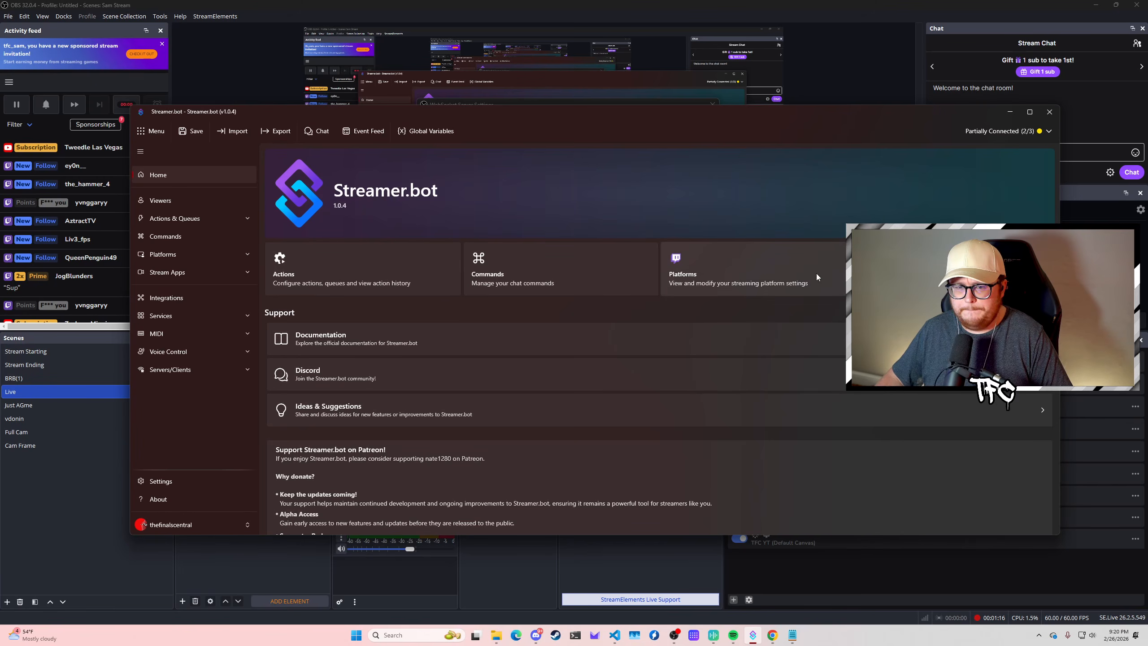
# - Look over the chat commands and actions, and select the shutdown stream action to view its trigger and sub-action
pyautogui.click(228, 239)
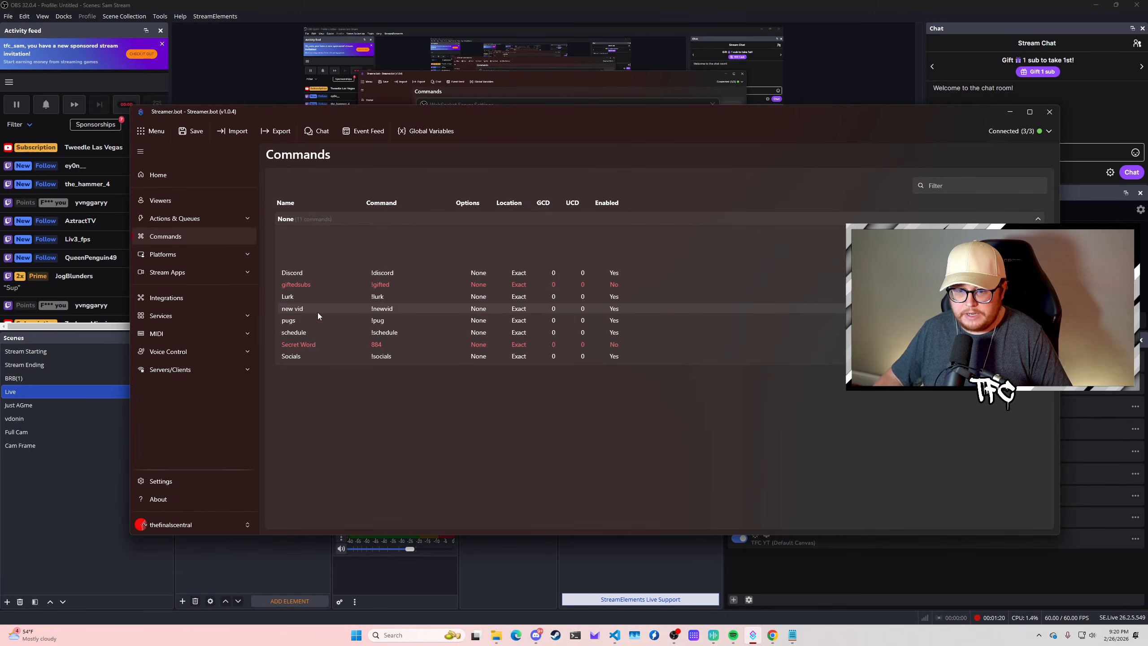
pyautogui.click(192, 219)
pyautogui.click(189, 236)
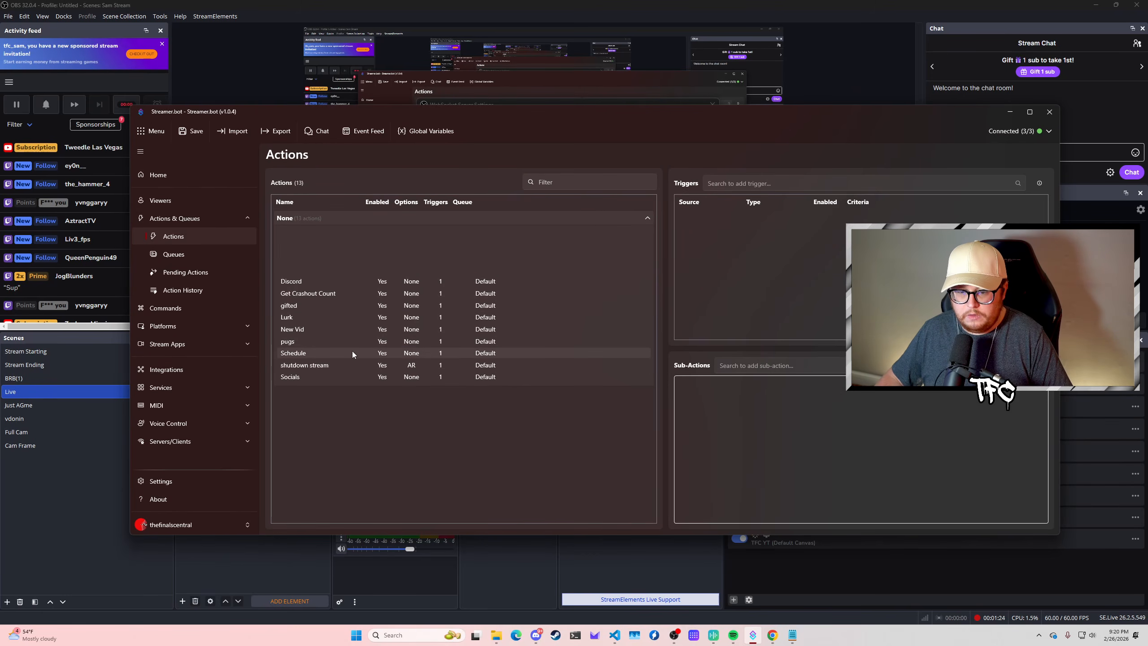
pyautogui.click(348, 366)
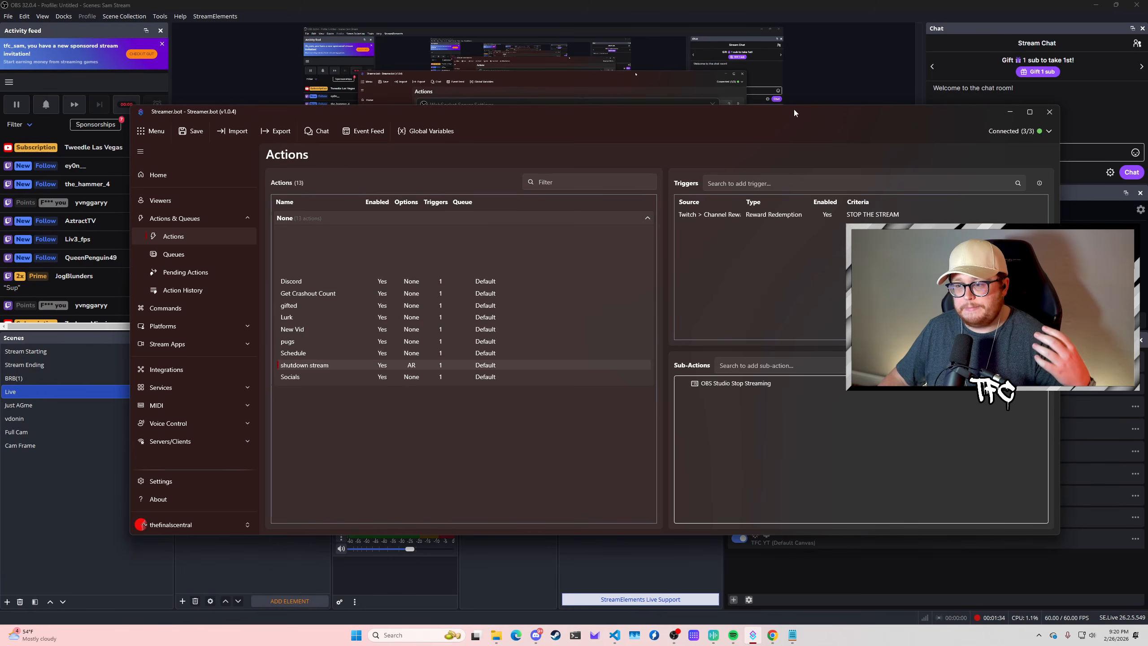
pyautogui.moveTo(797, 112); pyautogui.dragTo(698, 95)
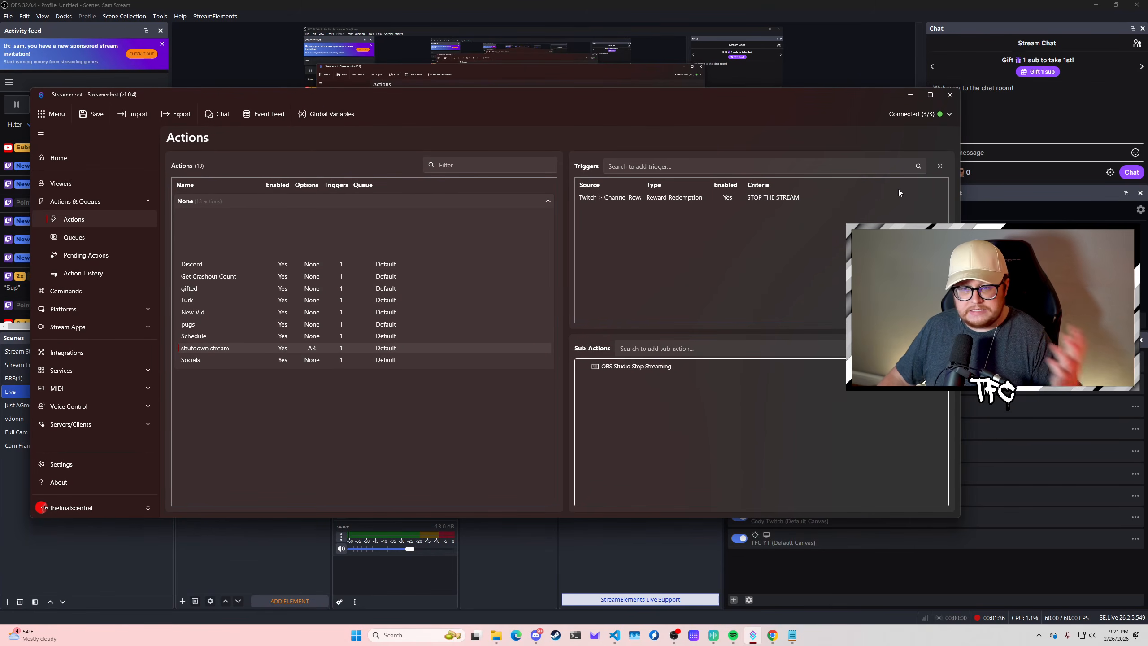
# - Check the connected sessions in the OBS WebSocket settings, and return to Streamer.bot to minimize it while keeping it running
pyautogui.click(952, 10)
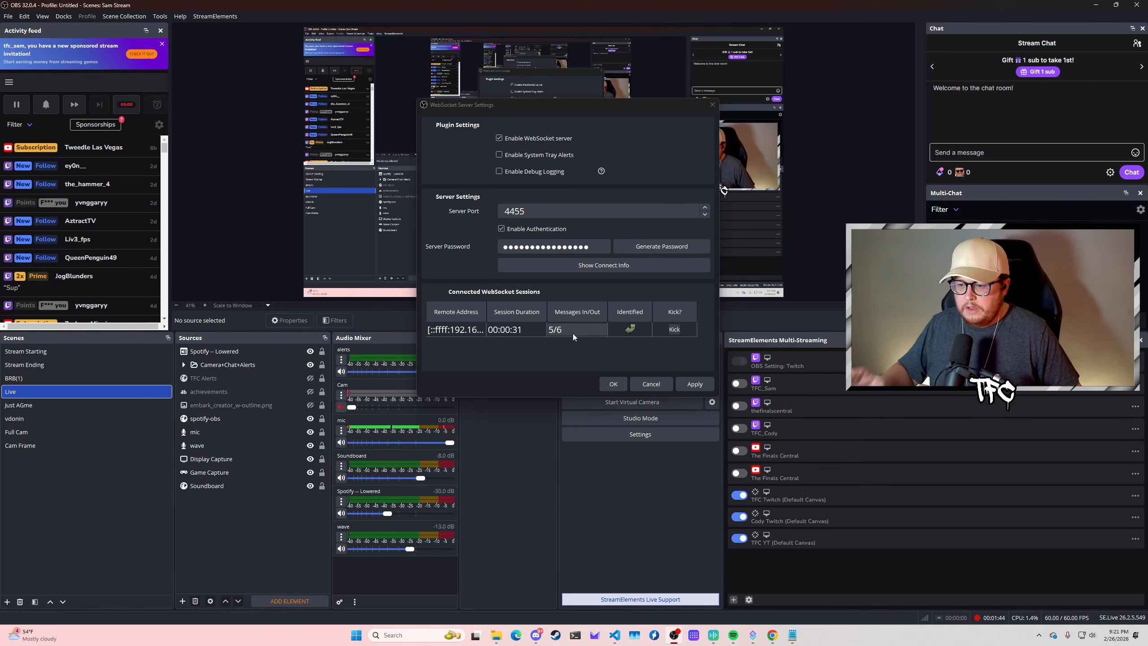
pyautogui.click(753, 635)
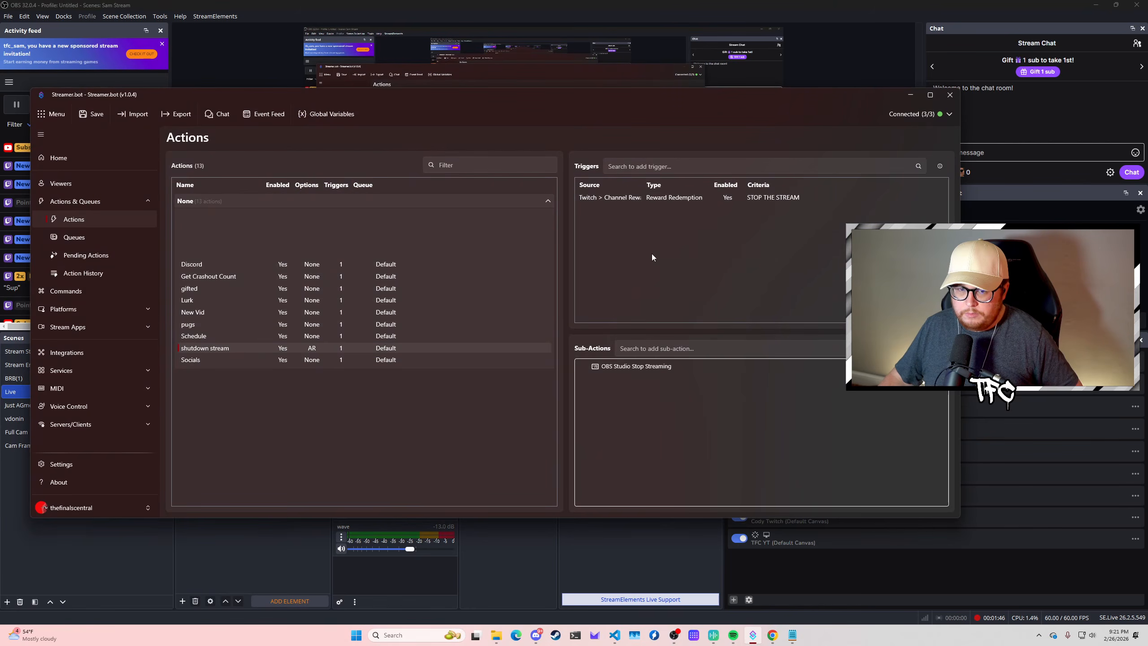
pyautogui.click(958, 98)
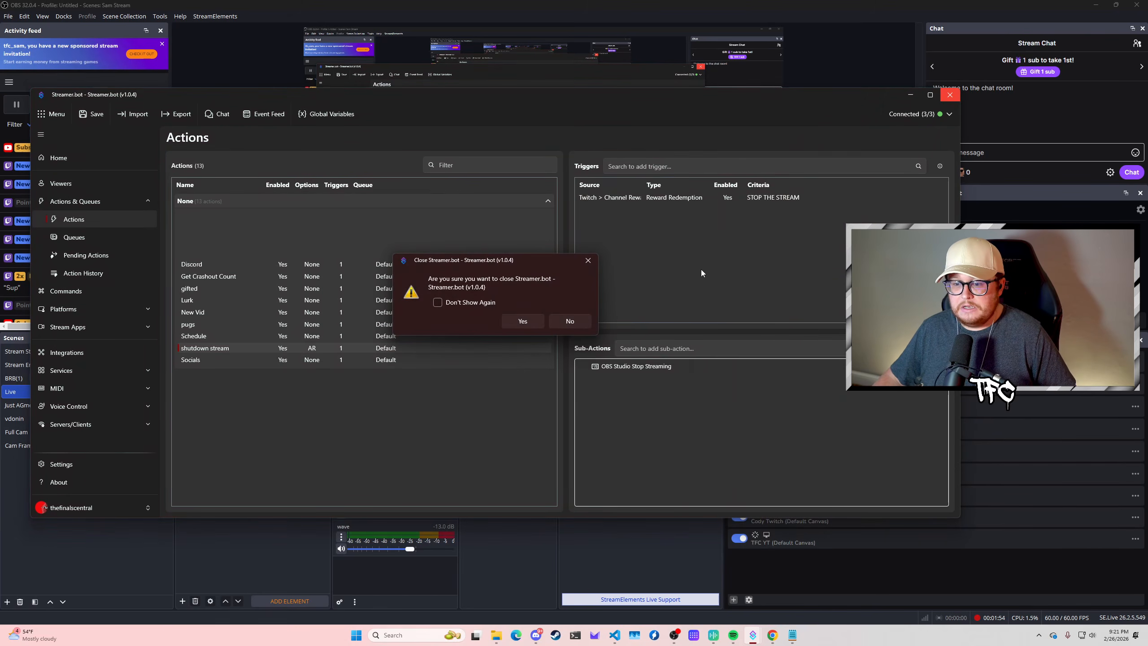
pyautogui.click(570, 321)
pyautogui.click(910, 95)
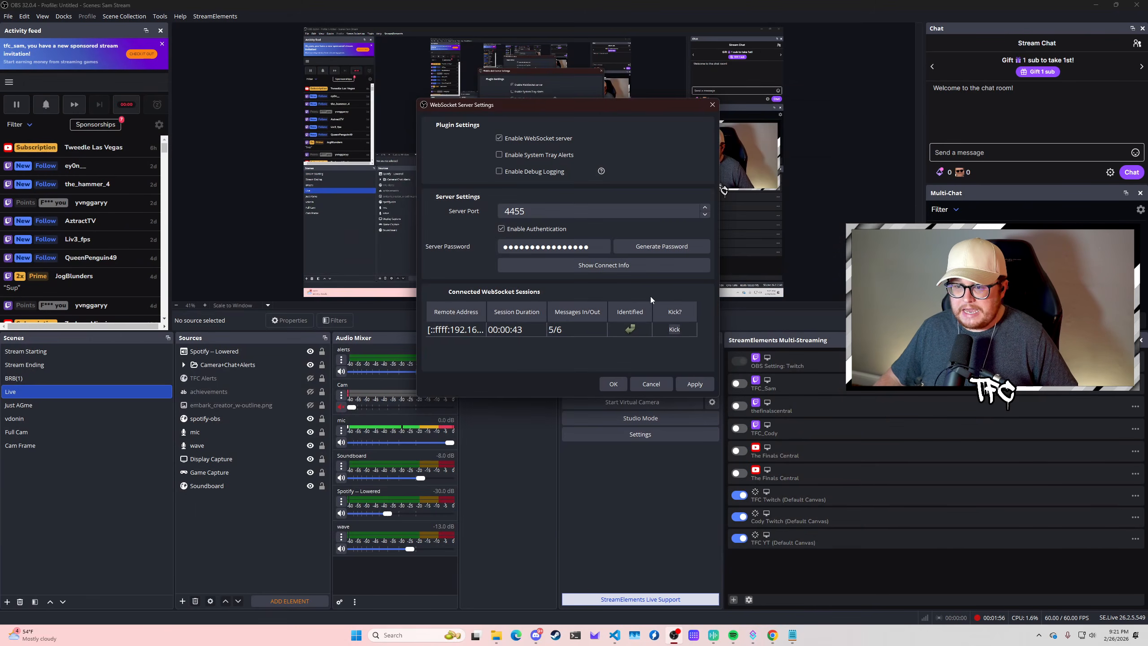
# - Show the WebSocket server's connect info, and switch from OBS to the instant_replay.py script in VS Code
pyautogui.moveTo(598, 106); pyautogui.dragTo(508, 85)
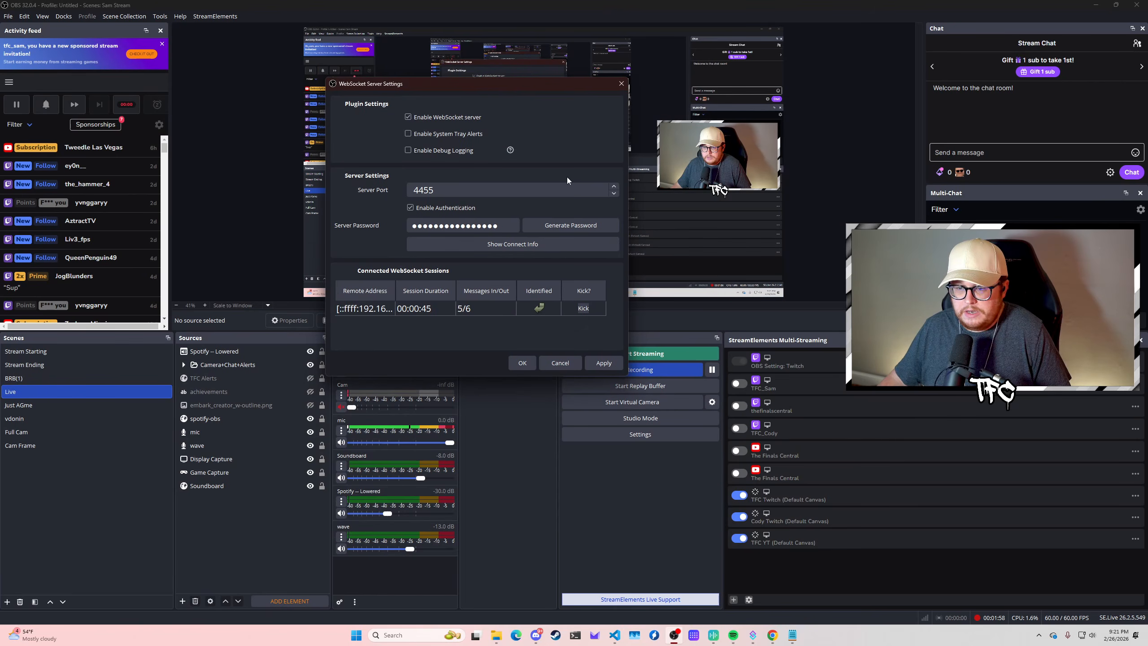
pyautogui.click(545, 245)
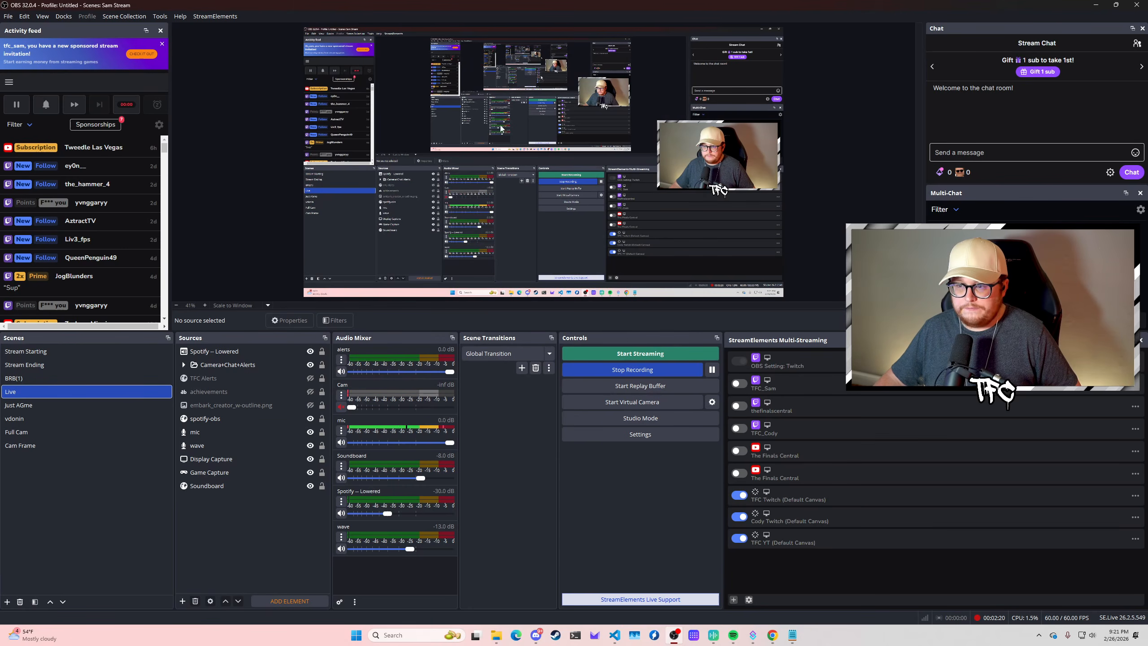
pyautogui.moveTo(658, 5); pyautogui.dragTo(0, 131)
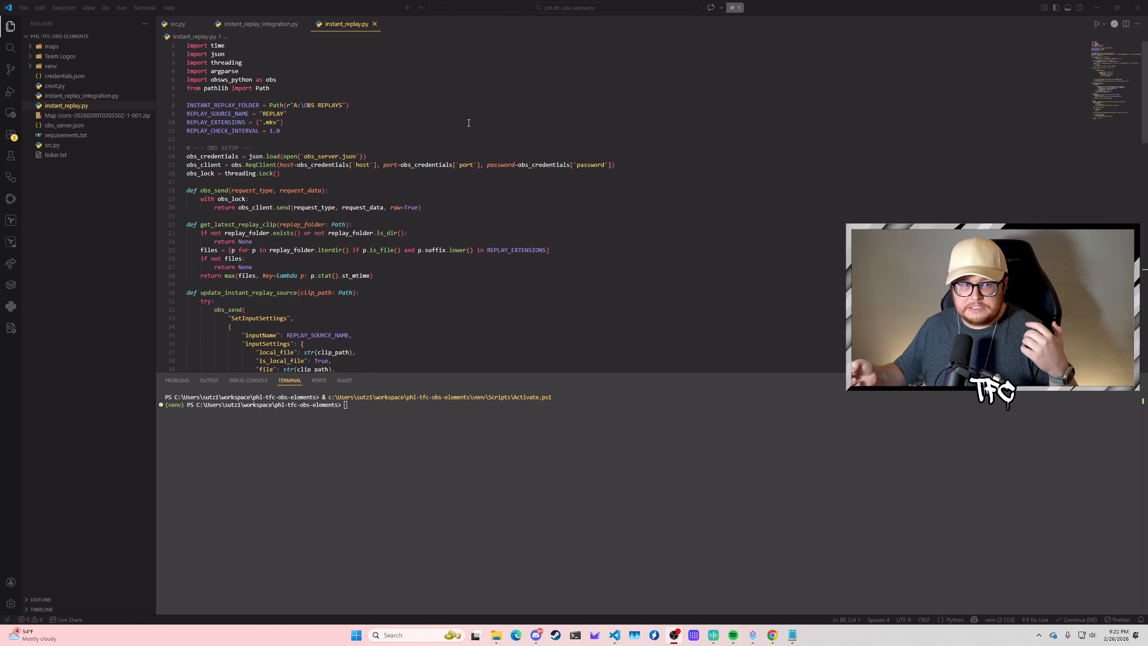
# - Examine the host, port and password arguments of the OBS client and the replay functions below it in instant_replay.py
pyautogui.doubleClick(362, 164)
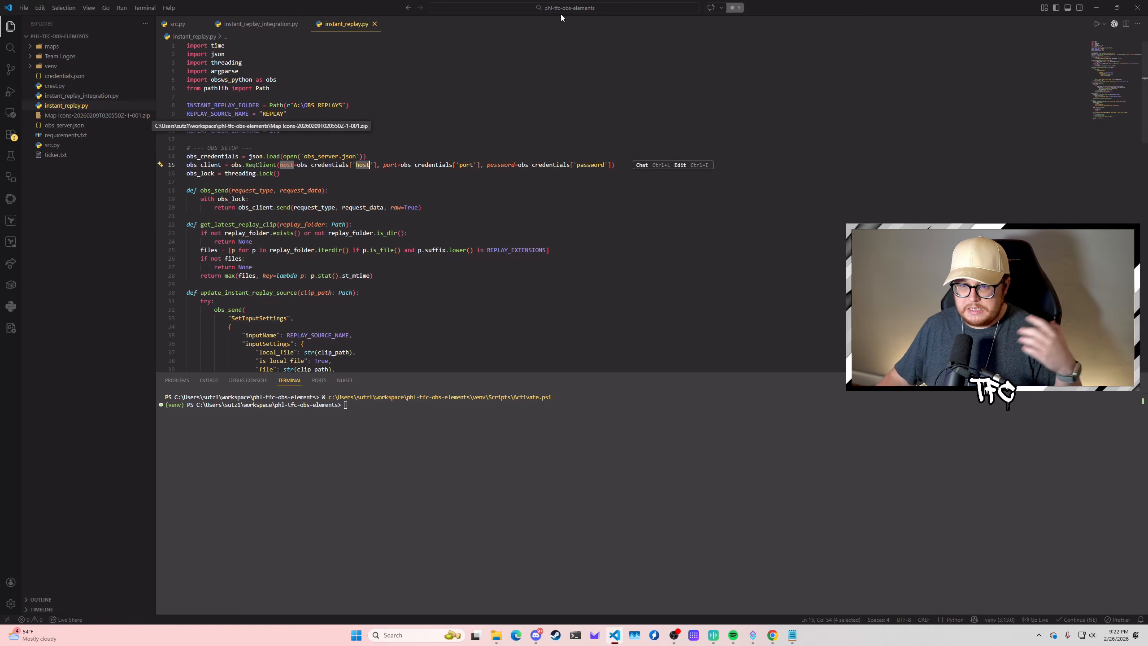
pyautogui.doubleClick(466, 164)
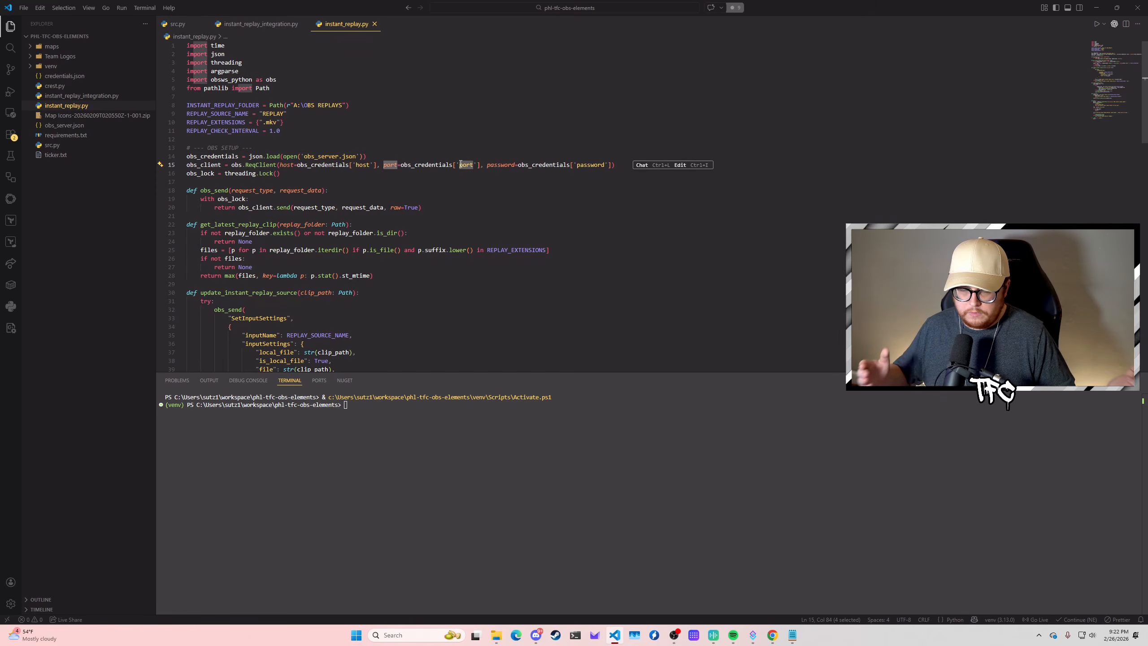
pyautogui.doubleClick(590, 165)
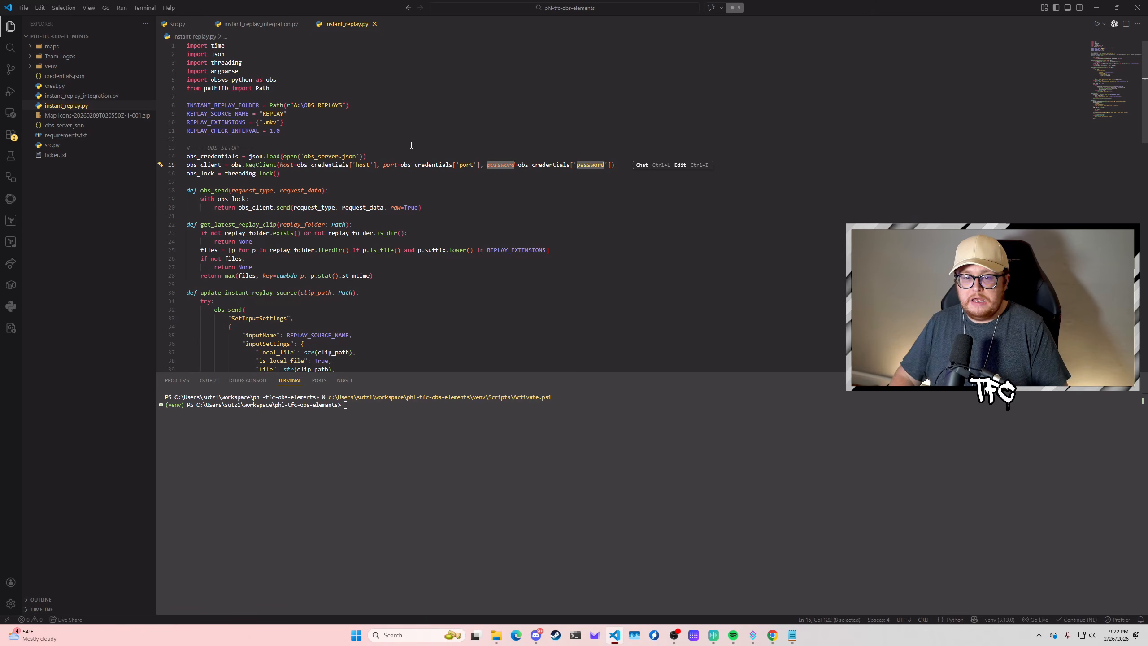
pyautogui.scroll(-2, 480, 162)
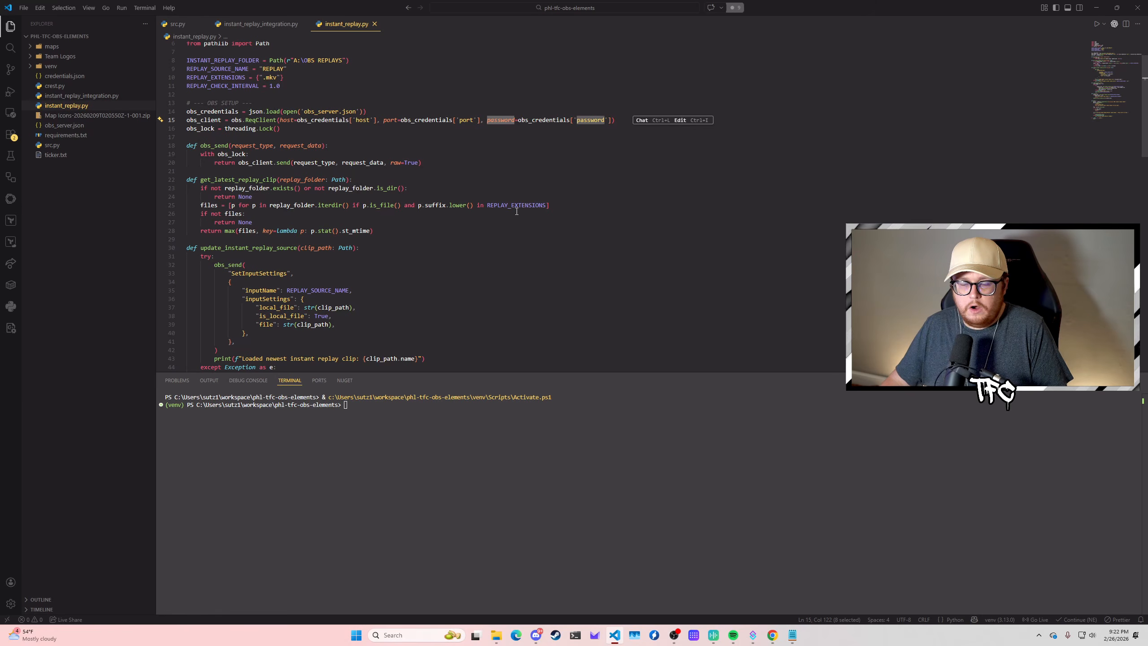
pyautogui.scroll(-1, 512, 213)
# - Show the recorded clips in the OBS REPLAYS folder in File Explorer, and minimize the window
pyautogui.click(495, 635)
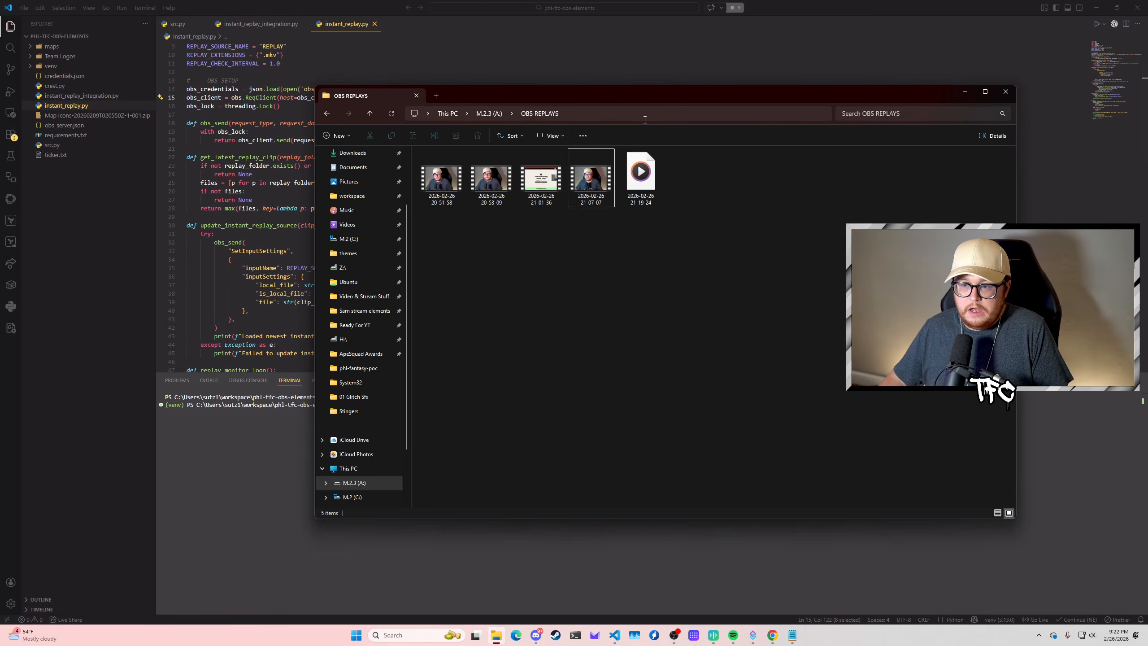
pyautogui.moveTo(640, 99); pyautogui.dragTo(592, 91)
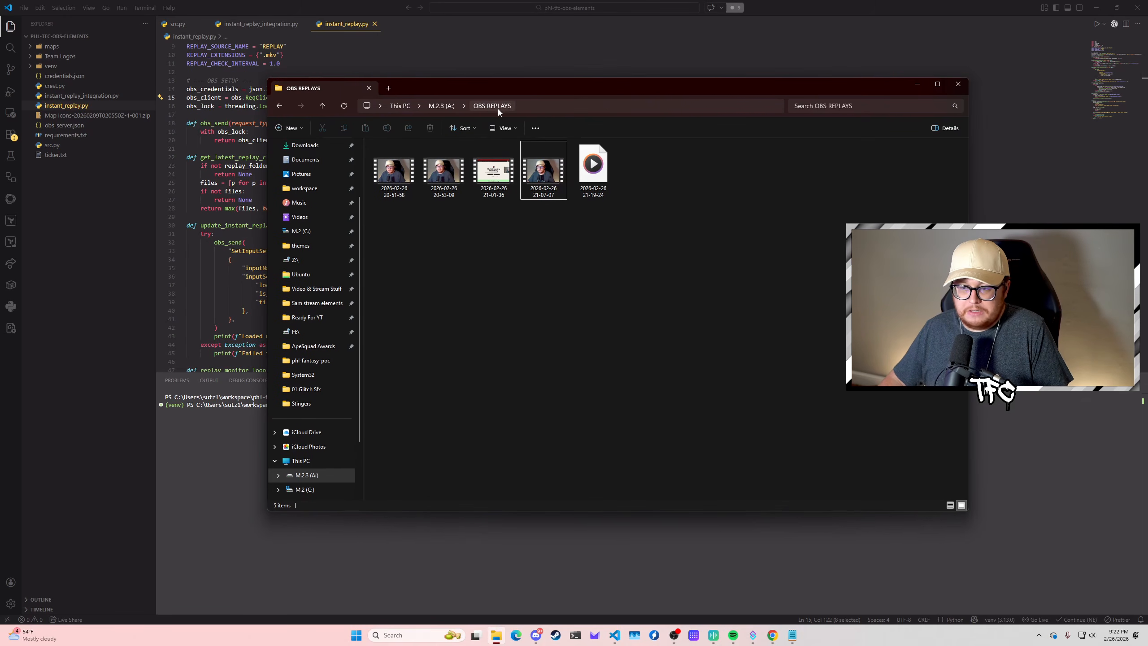
pyautogui.moveTo(587, 89); pyautogui.dragTo(676, 85)
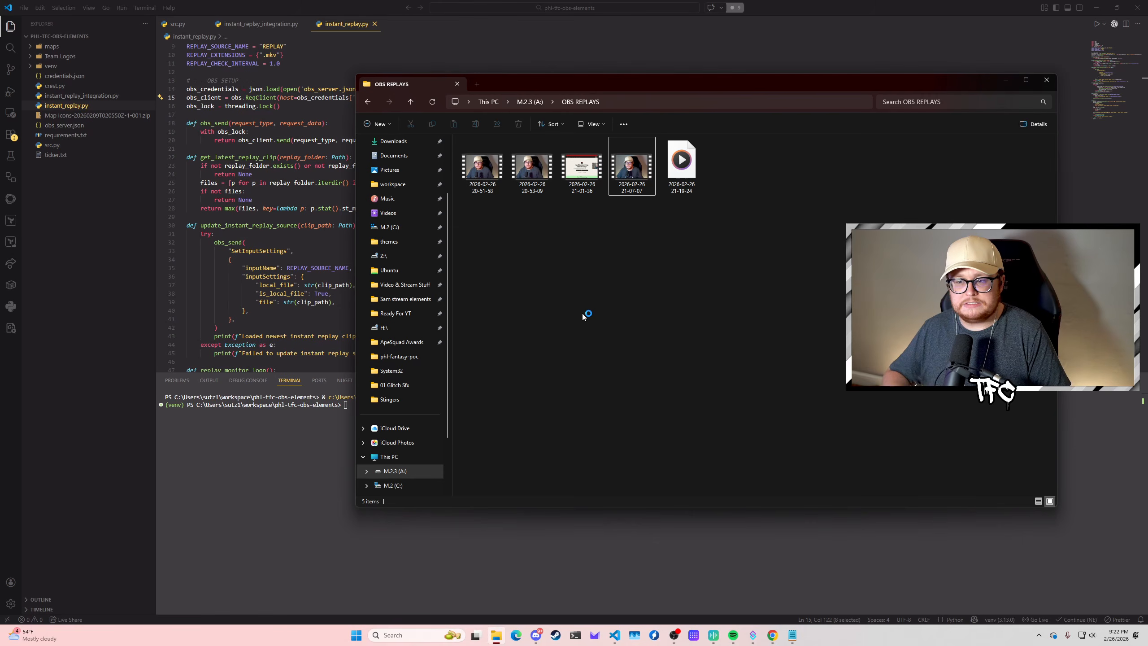
pyautogui.click(1006, 79)
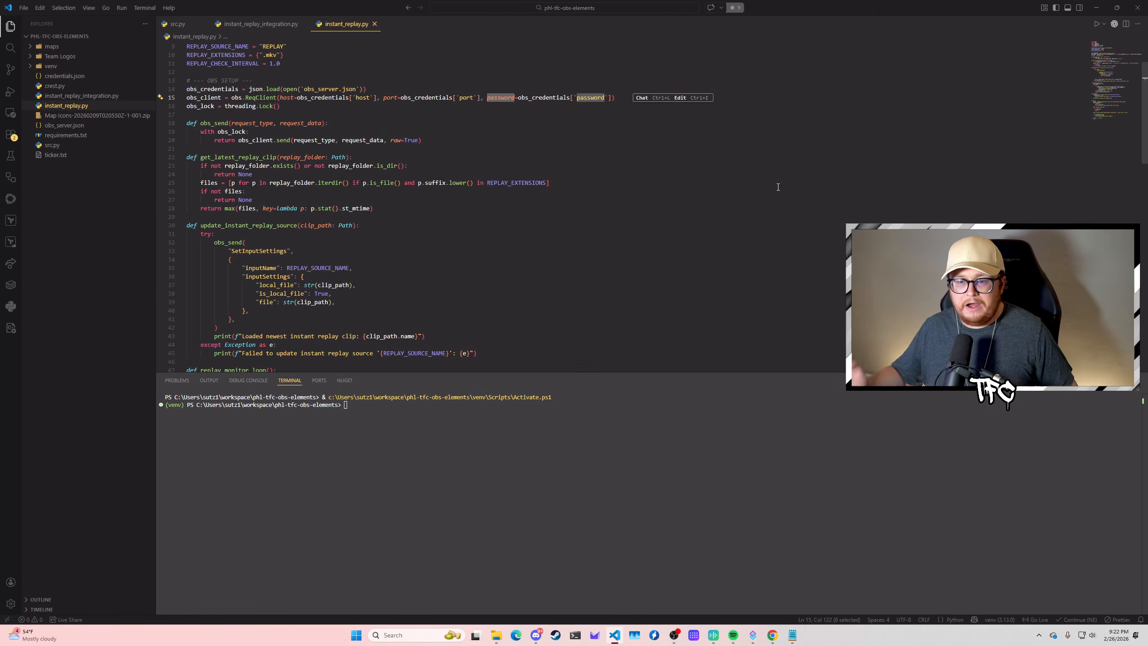
# - Activate the project's virtual environment in the terminal with .\venv\Scripts\activate
pyautogui.click(469, 502)
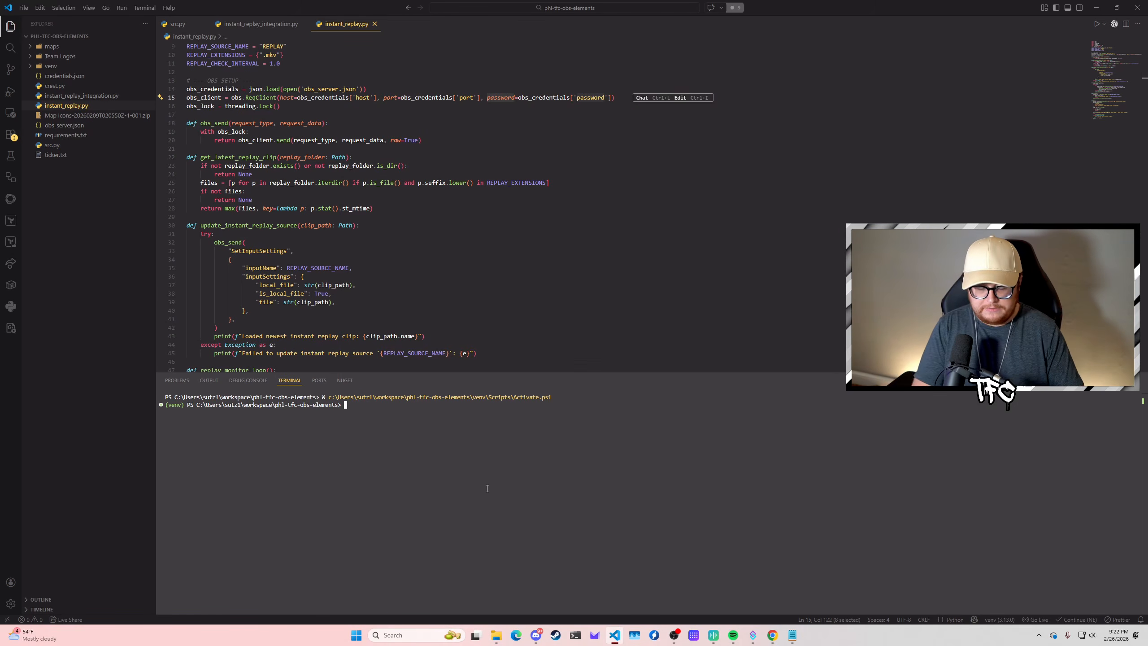
pyautogui.write('./i')
pyautogui.press('BackSpace')
pyautogui.press('BackSpace')
pyautogui.press('BackSpace')
pyautogui.write('.;in')
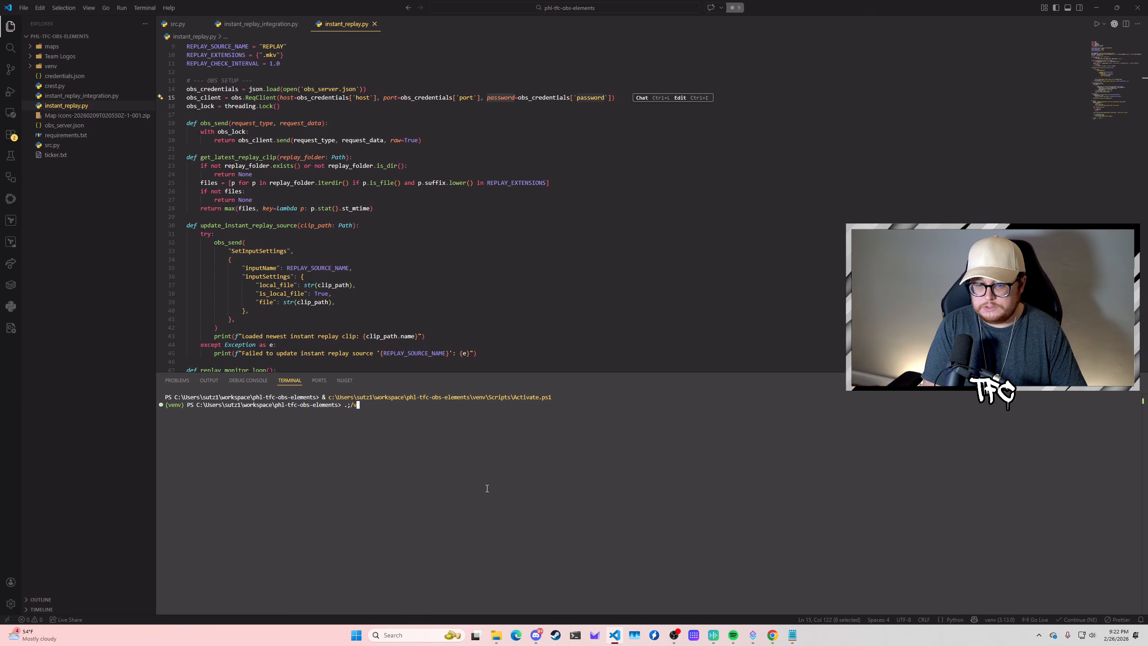
pyautogui.press('BackSpace')
pyautogui.press('BackSpace')
pyautogui.press('BackSpace')
pyautogui.write('\\venv\\')
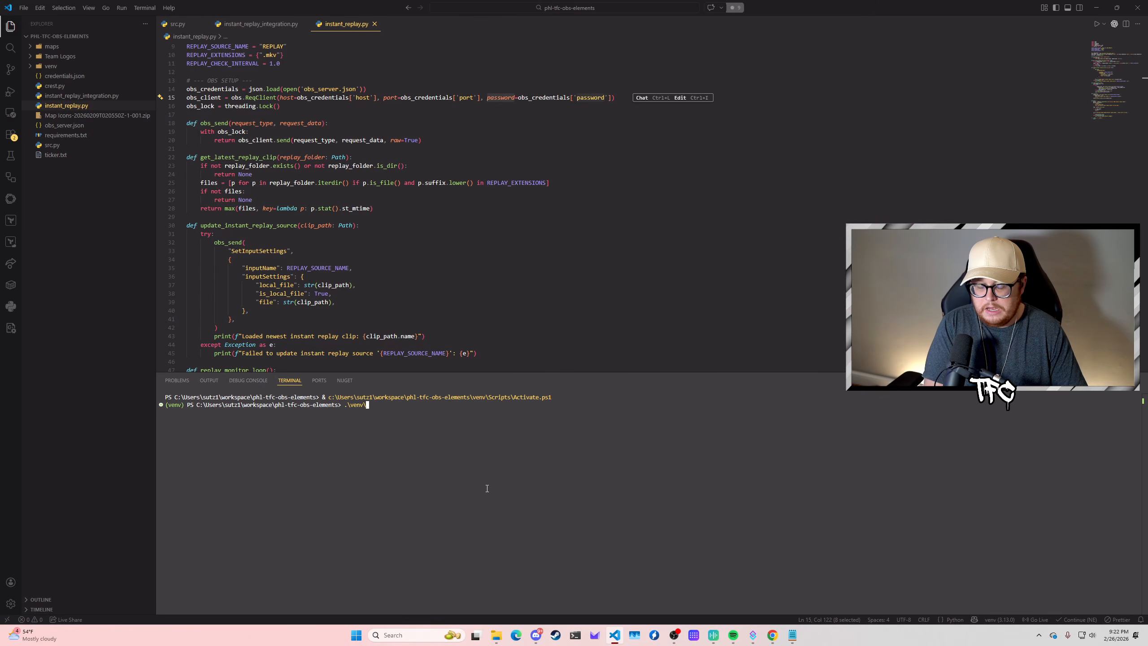
pyautogui.write('Scripts\\activate')
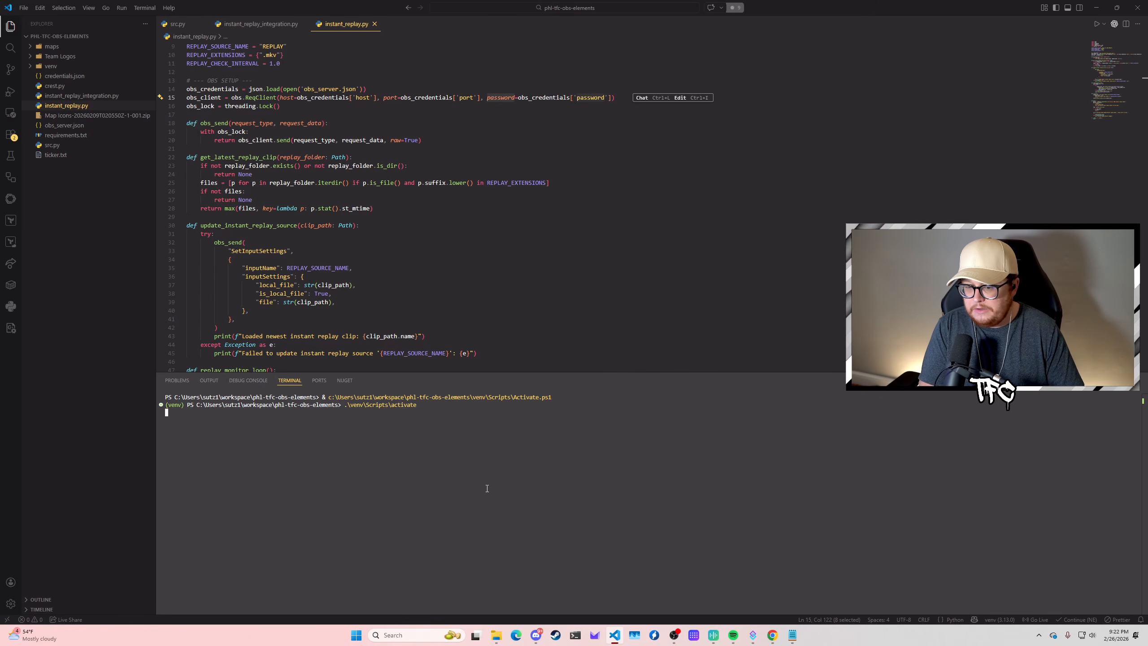
pyautogui.press('Return')
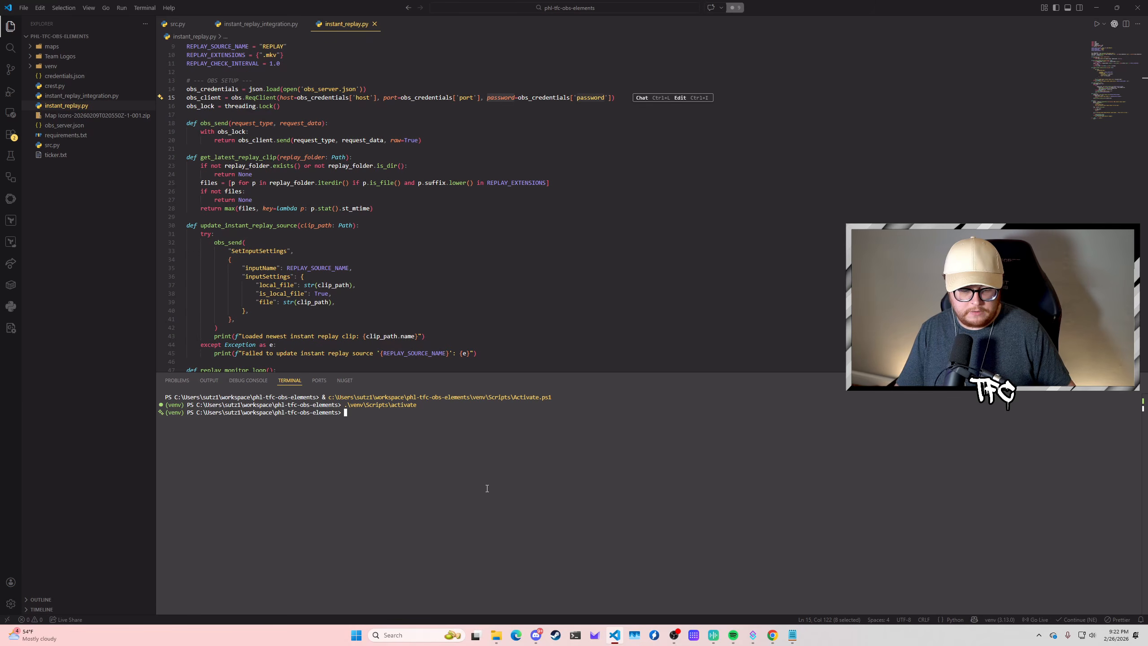
# - Run the replay script in the terminal with python .\instant_replay.py
pyautogui.write('python.bat')
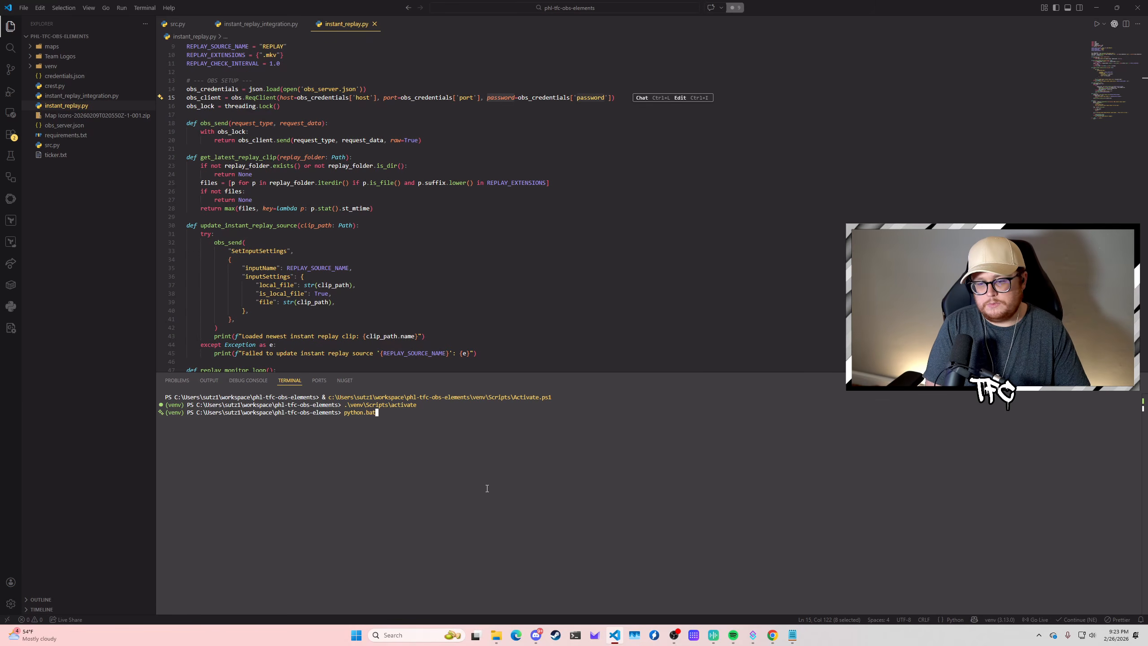
pyautogui.press('BackSpace')
pyautogui.press('BackSpace')
pyautogui.press('BackSpace')
pyautogui.press('BackSpace')
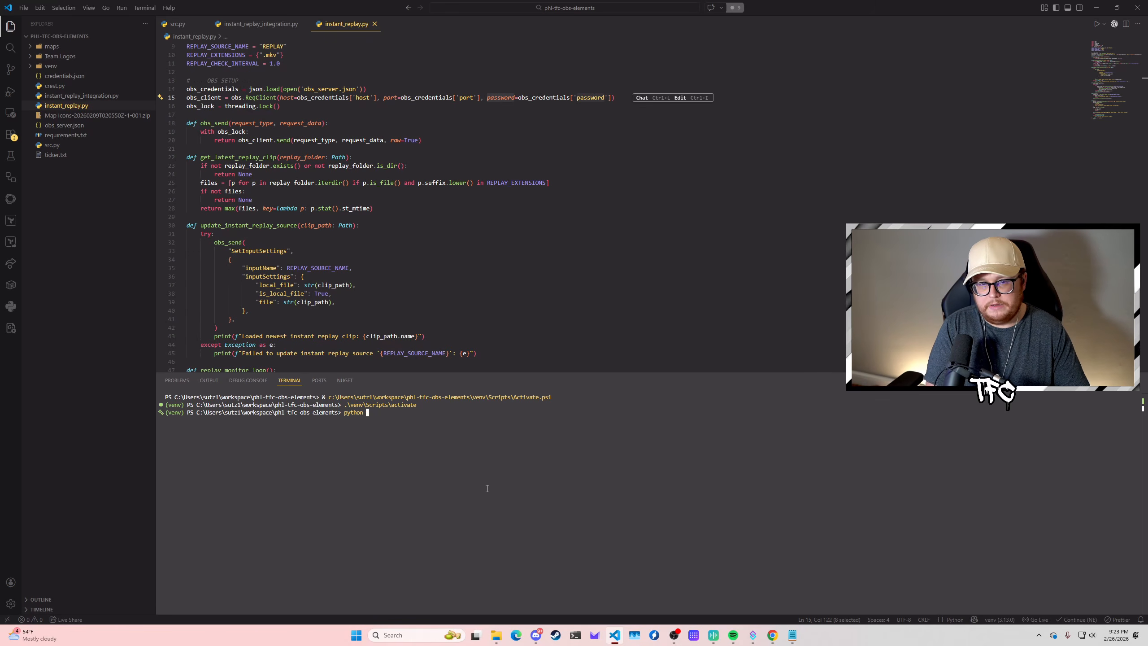
pyautogui.write('.\\instant_replay.py')
pyautogui.press('Return')
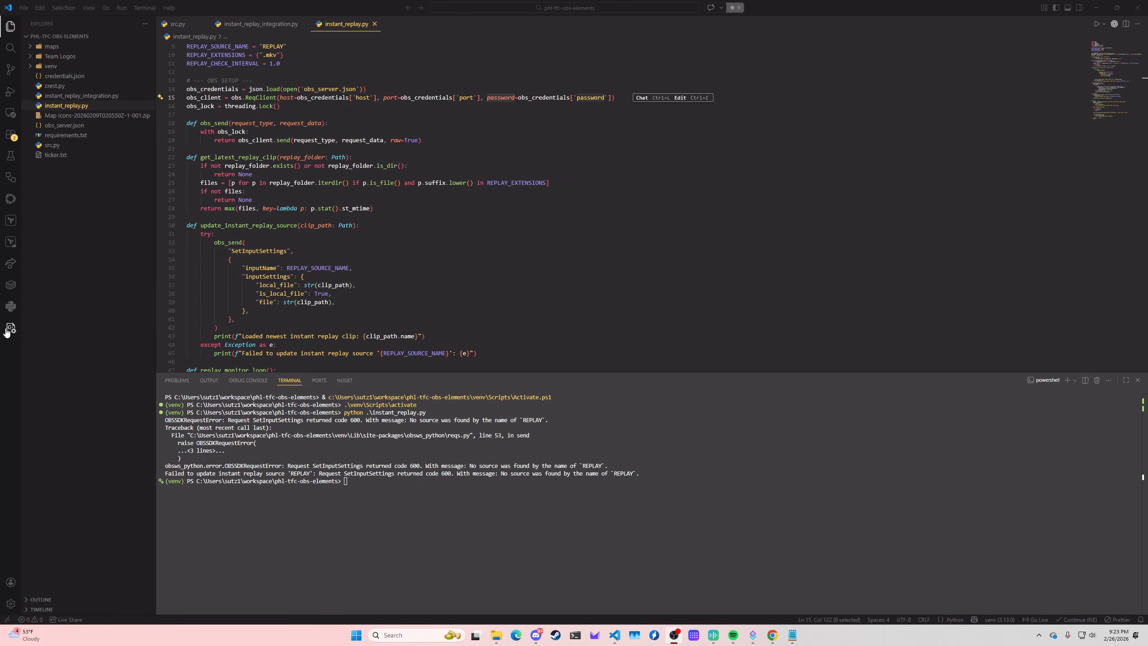
# - Rerun the instant_replay.py script, and copy the file name of the loaded replay clip from the output
pyautogui.click(497, 534)
pyautogui.press('Up')
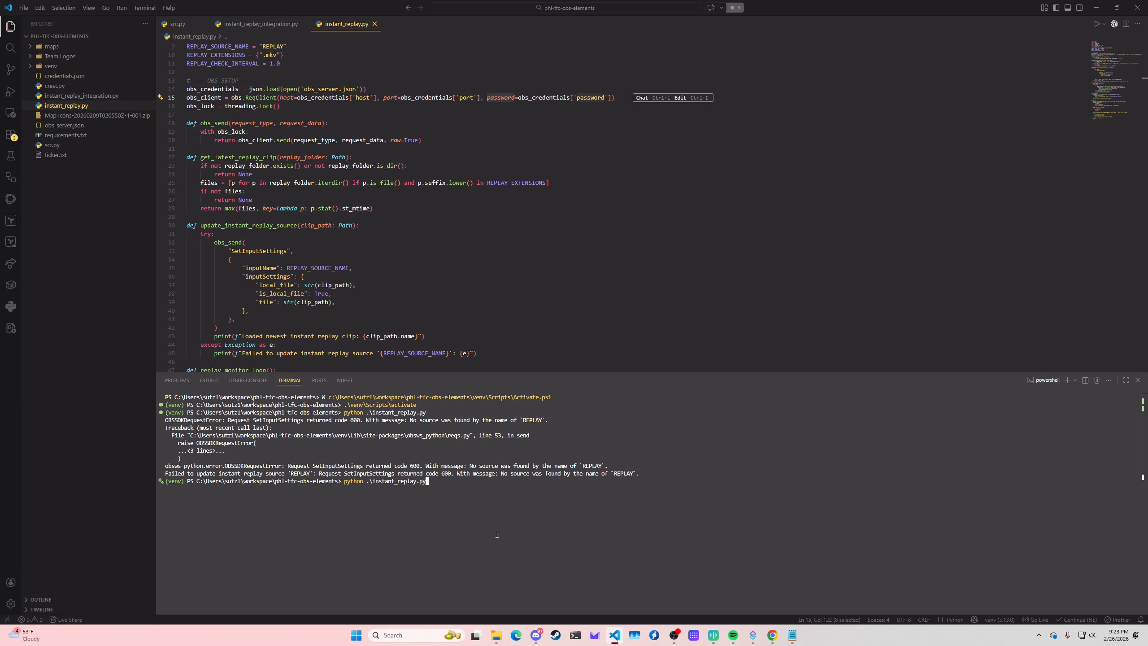
pyautogui.press('Return')
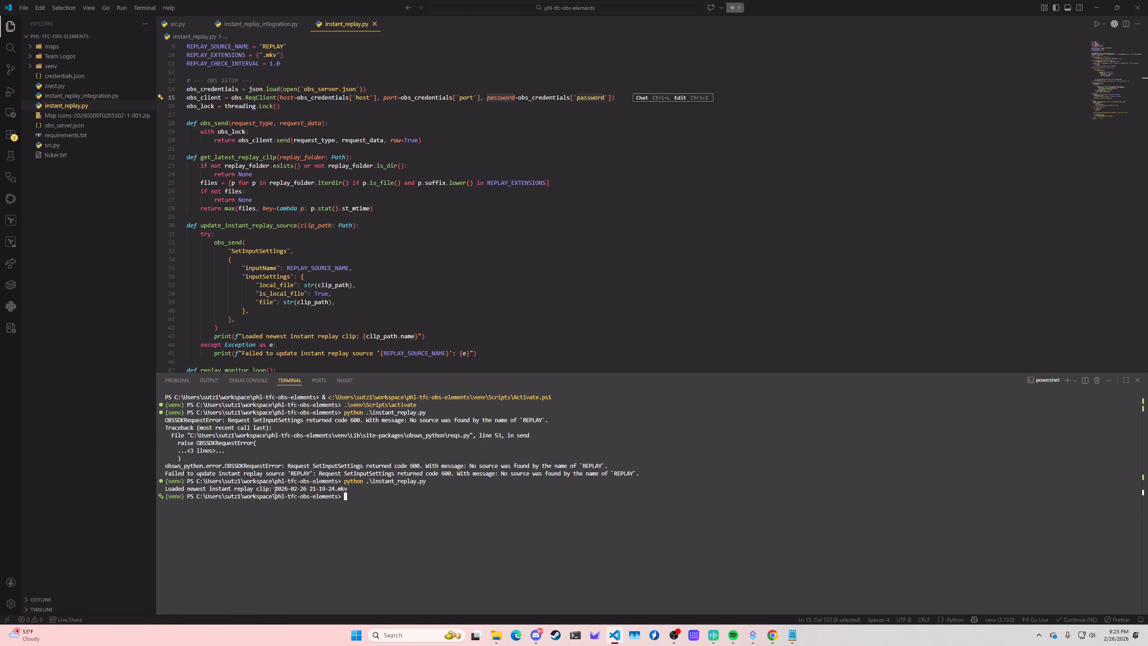
pyautogui.moveTo(274, 489); pyautogui.dragTo(347, 489)
pyautogui.hotkey('ctrl', 'c')
# - Switch to OBS, view the replay macros in the Advanced Scene Switcher, and close it
pyautogui.hotkey('alt', 'Tab')
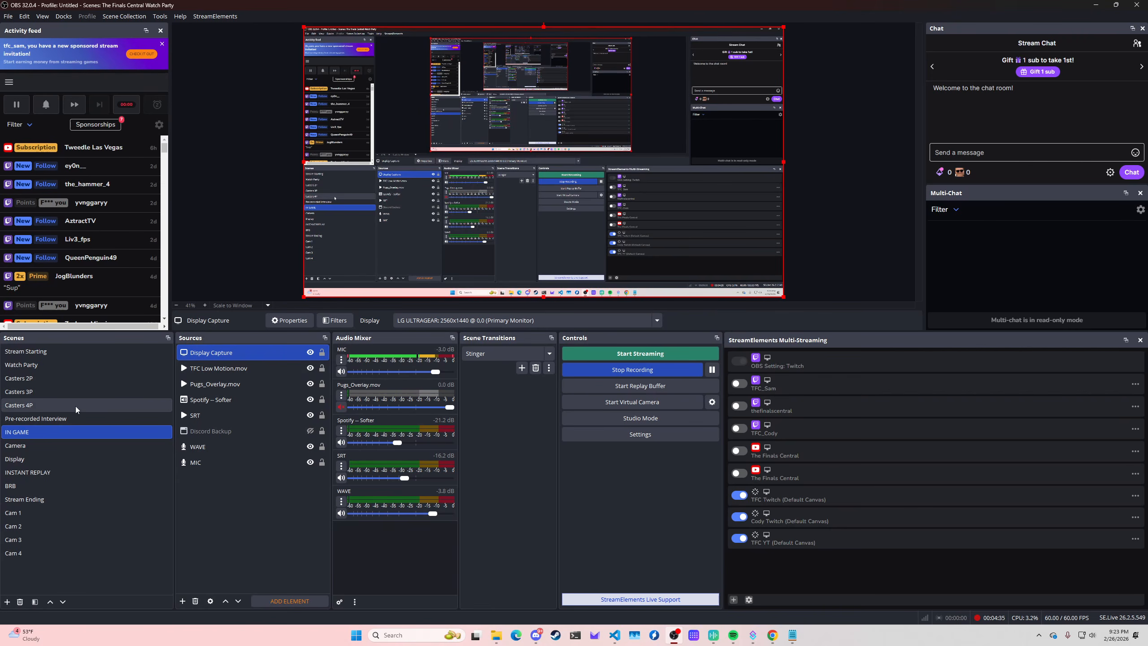
pyautogui.click(160, 17)
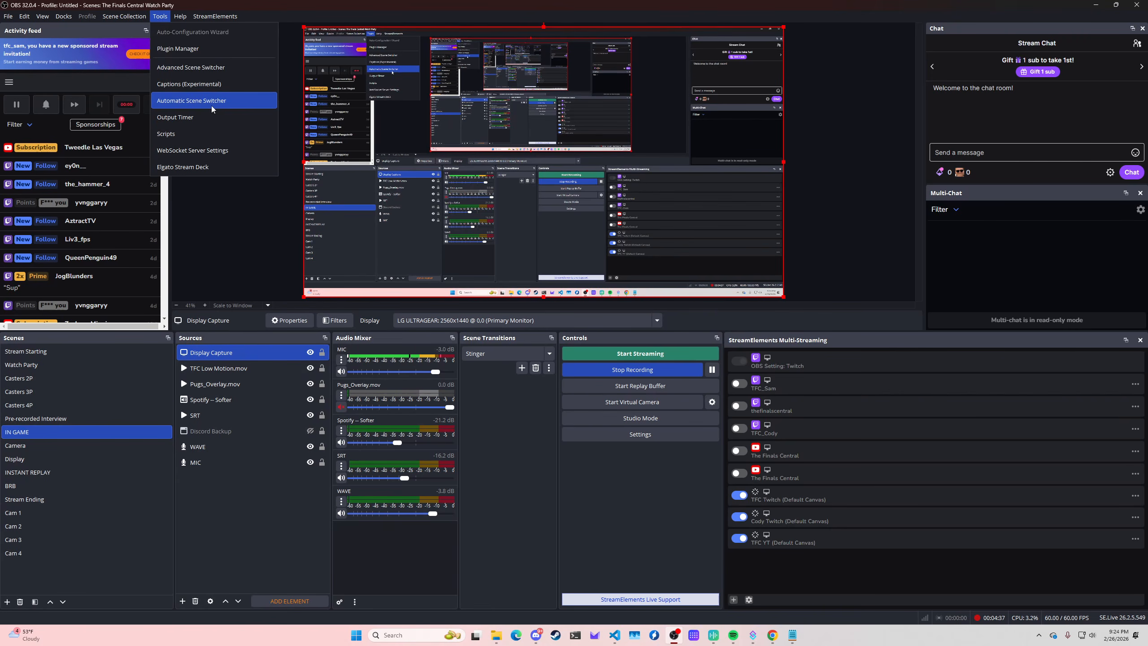
pyautogui.click(216, 68)
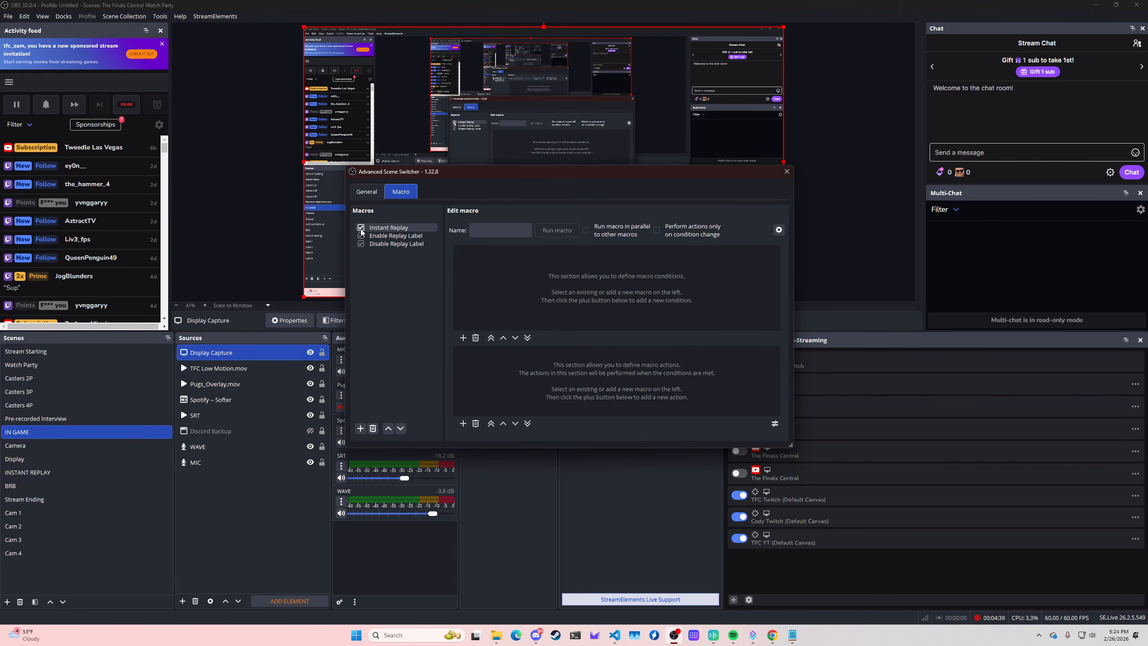
pyautogui.click(787, 171)
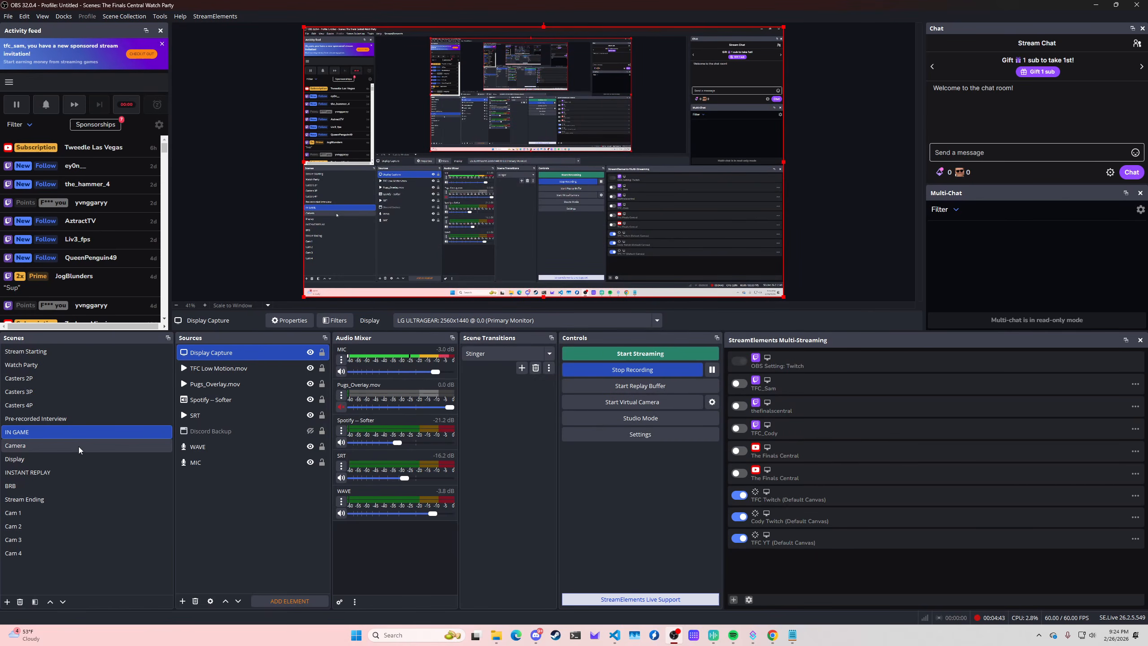
# - Select the INSTANT REPLAY scene in OBS, and return to the VS Code terminal
pyautogui.click(79, 472)
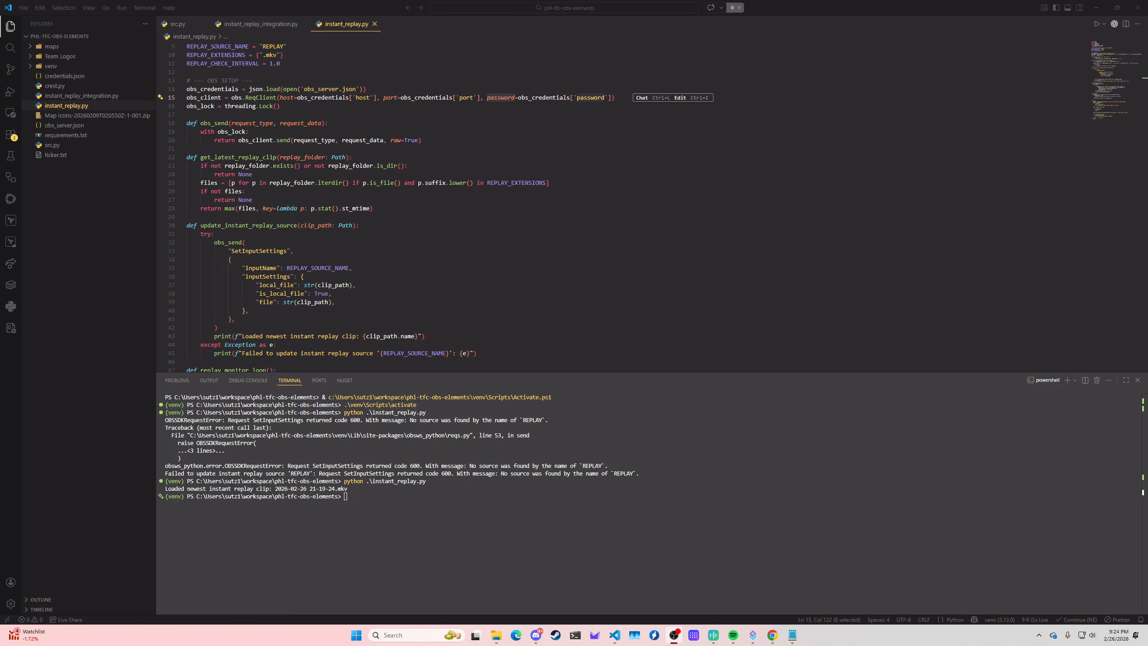
pyautogui.click(447, 546)
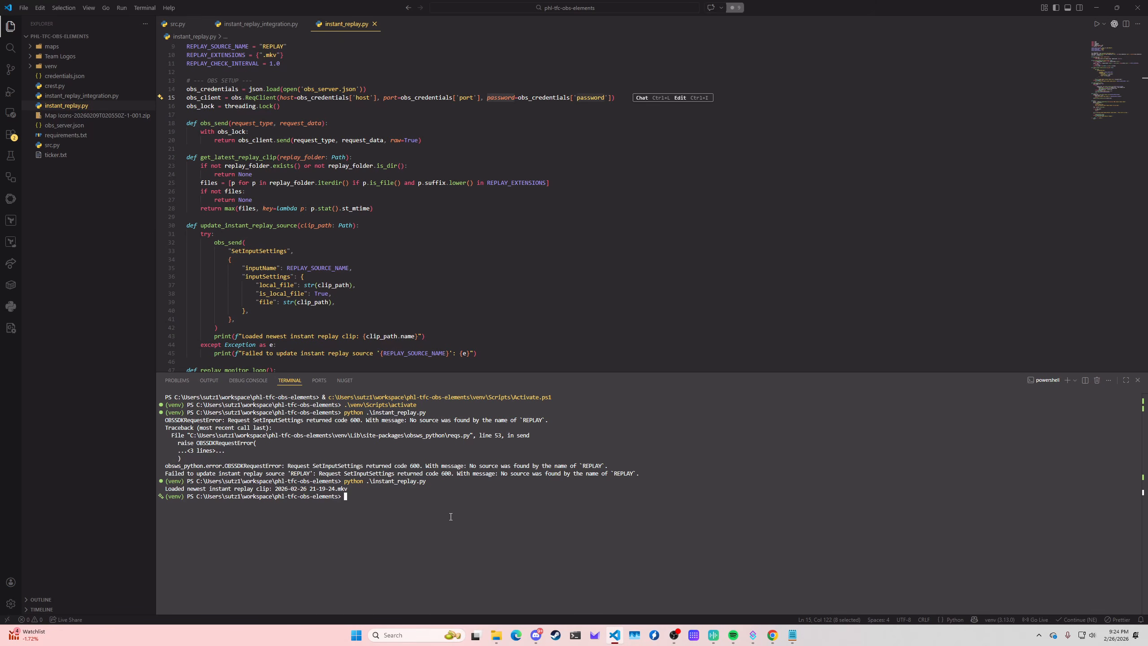
# - Review in instant_replay.py the obsws_python import, the obs_send call with its inputName setting, and the REPLAY source name constant
pyautogui.scroll(-3, 383, 182)
pyautogui.scroll(5, 383, 182)
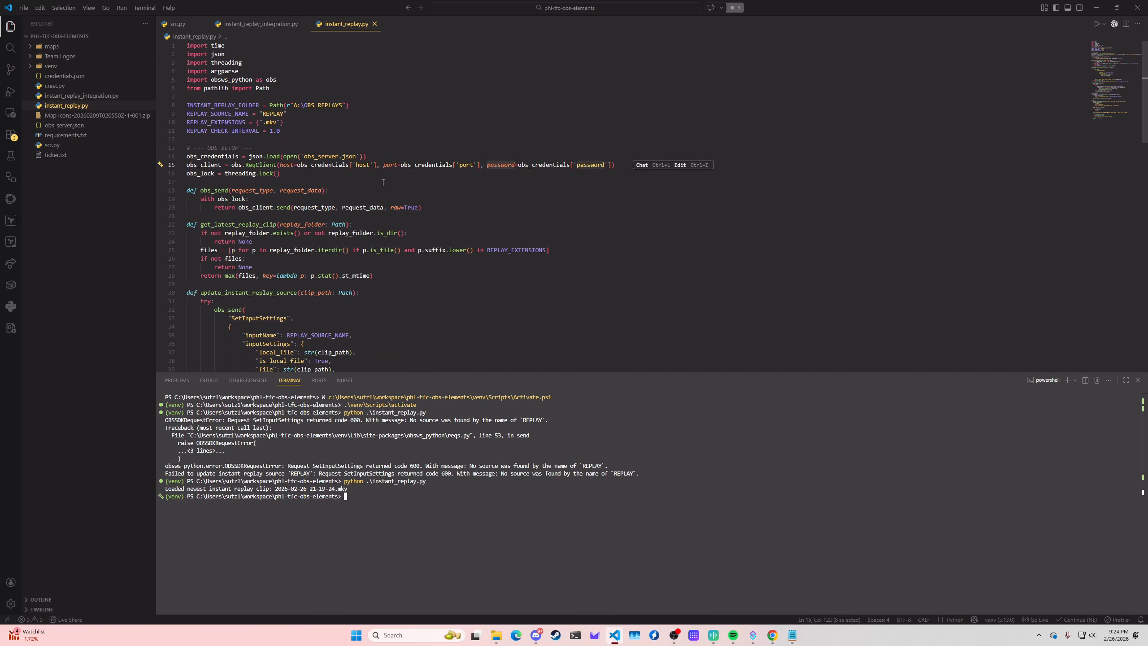
pyautogui.doubleClick(221, 81)
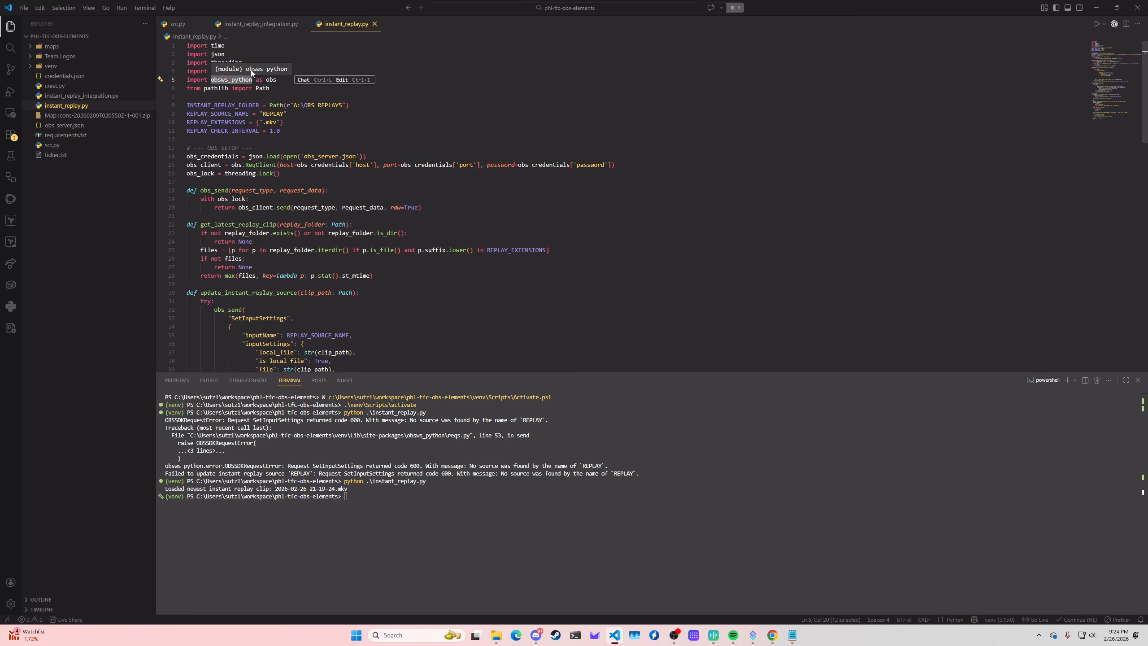
pyautogui.scroll(-4, 251, 70)
pyautogui.scroll(-1, 420, 121)
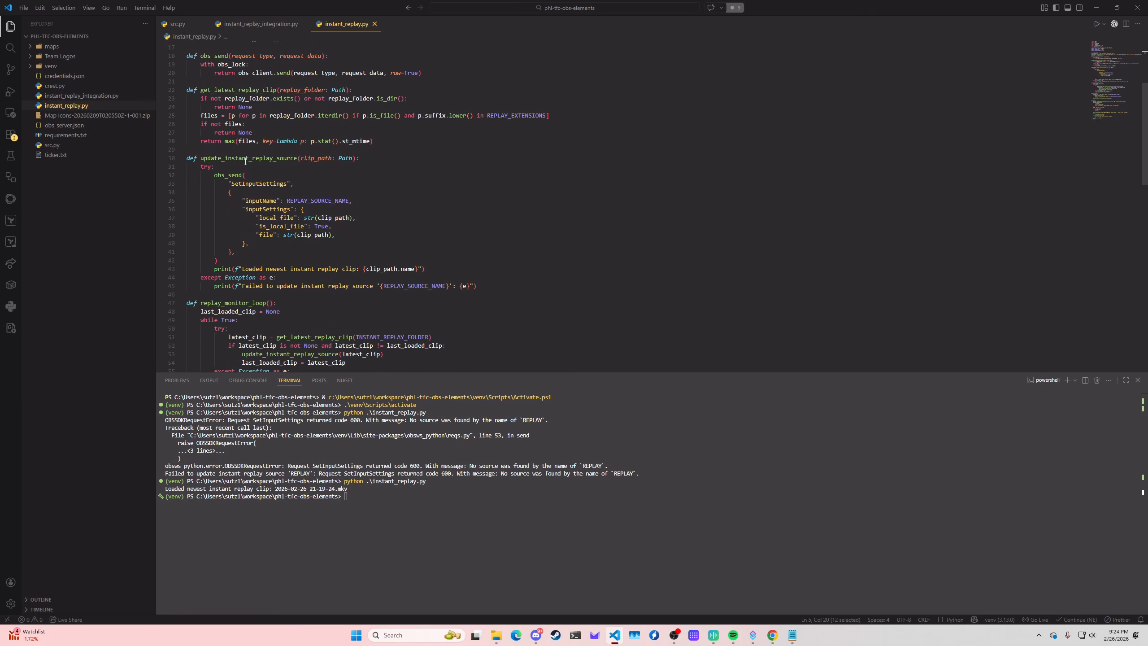
pyautogui.doubleClick(235, 175)
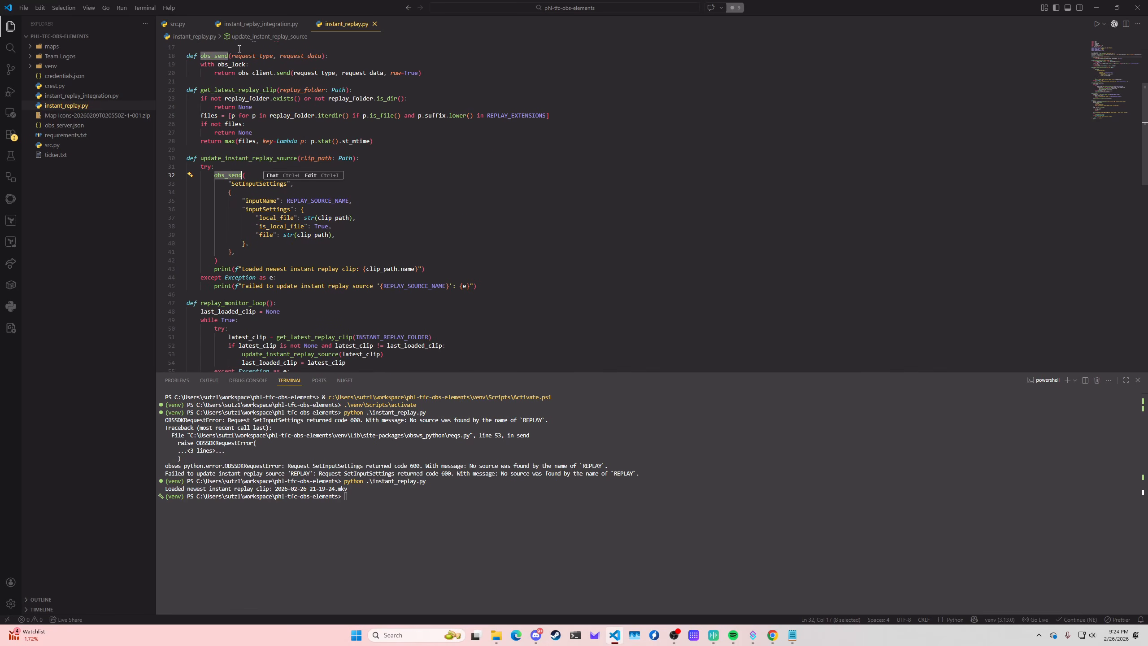
pyautogui.doubleClick(299, 201)
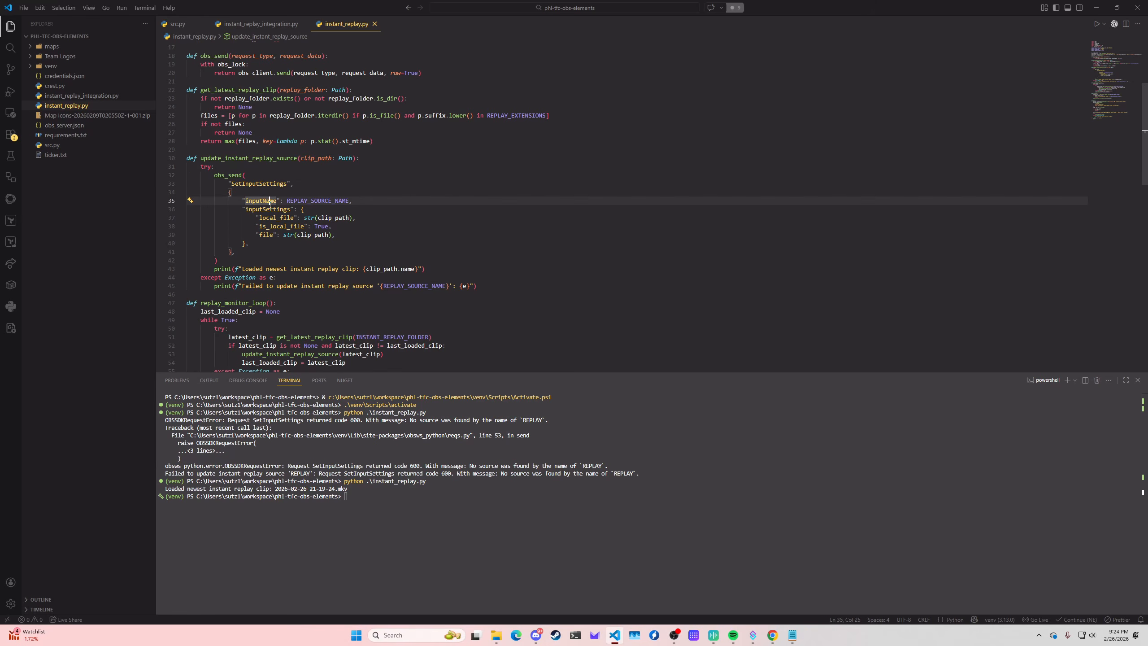
pyautogui.scroll(5, 426, 193)
pyautogui.doubleClick(275, 113)
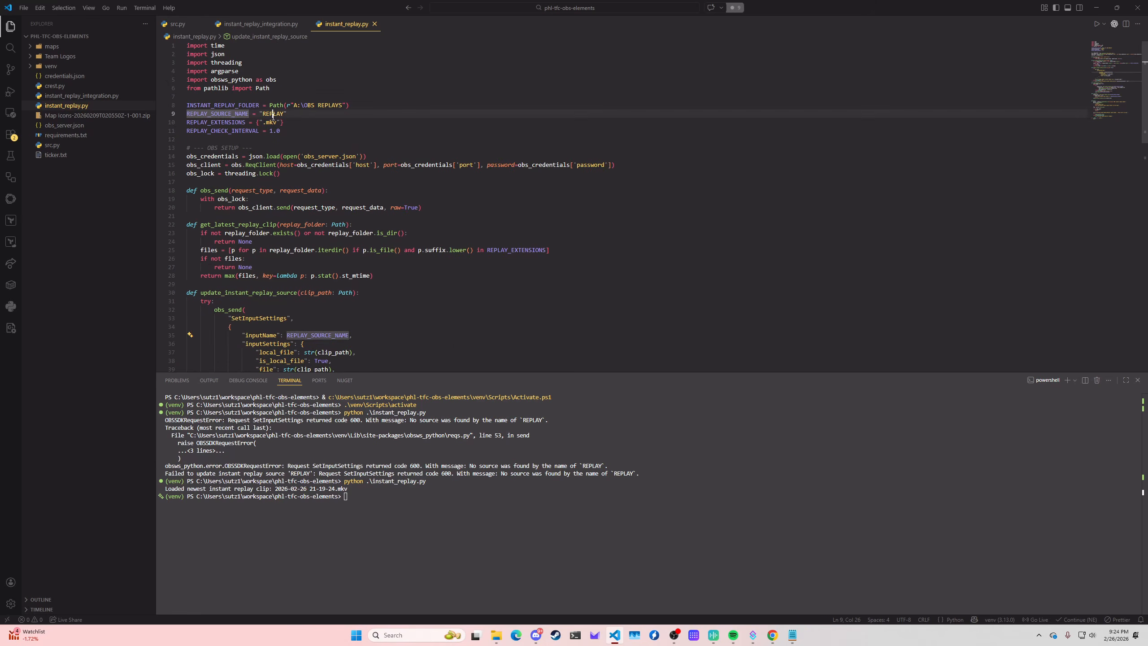
pyautogui.scroll(-1, 311, 137)
pyautogui.moveTo(0, 9); pyautogui.dragTo(931, 43)
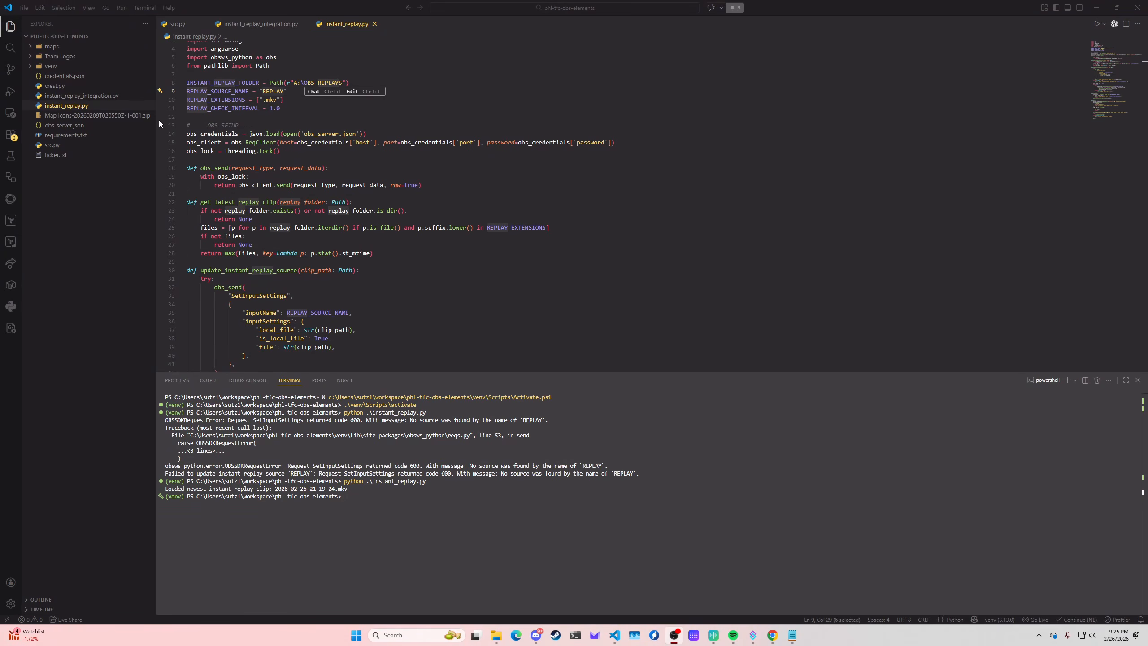
# - Check the INSTANT_REPLAY_FOLDER path against the OBS REPLAYS folder in File Explorer, copy the folder's address, and return to the script
pyautogui.click(304, 84)
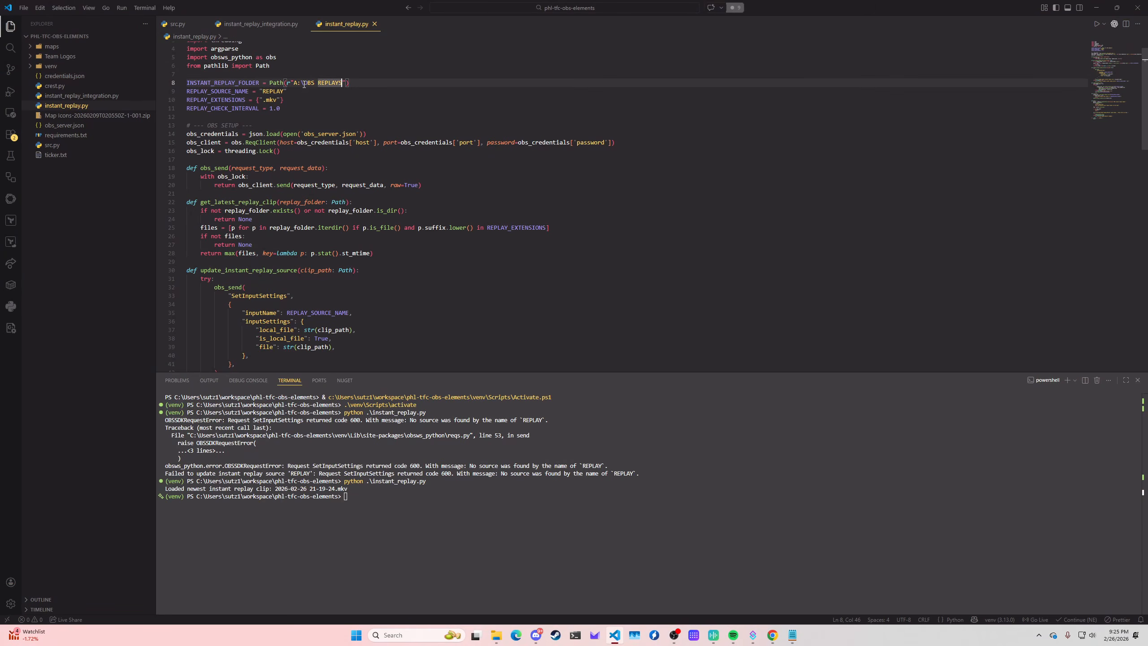
pyautogui.click(496, 635)
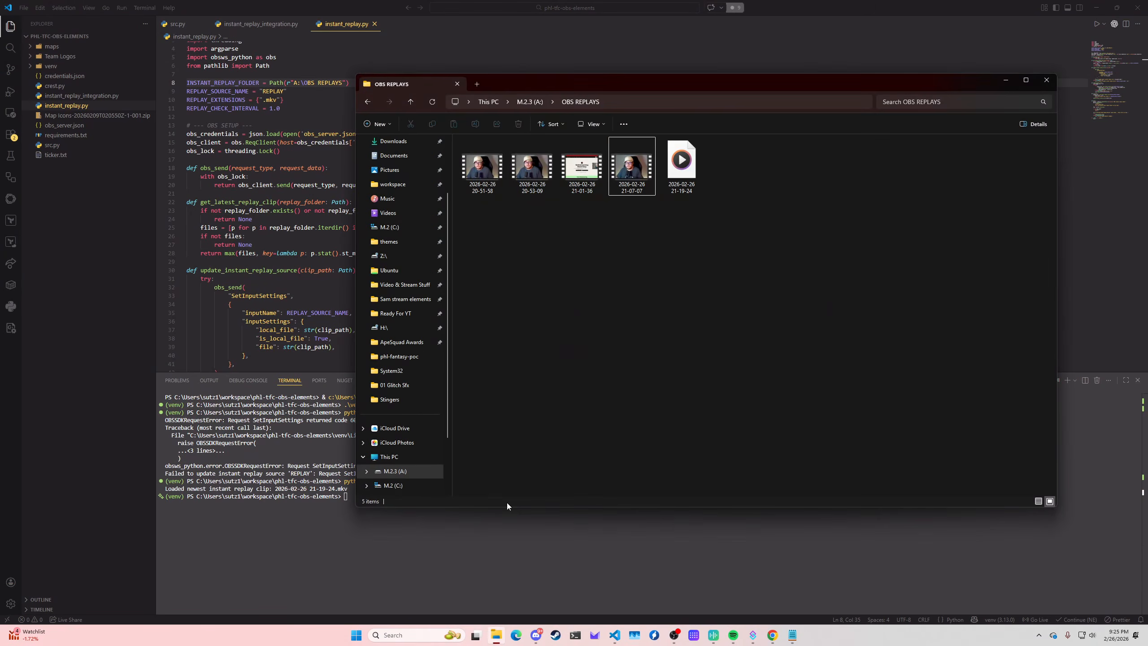
pyautogui.rightClick(588, 102)
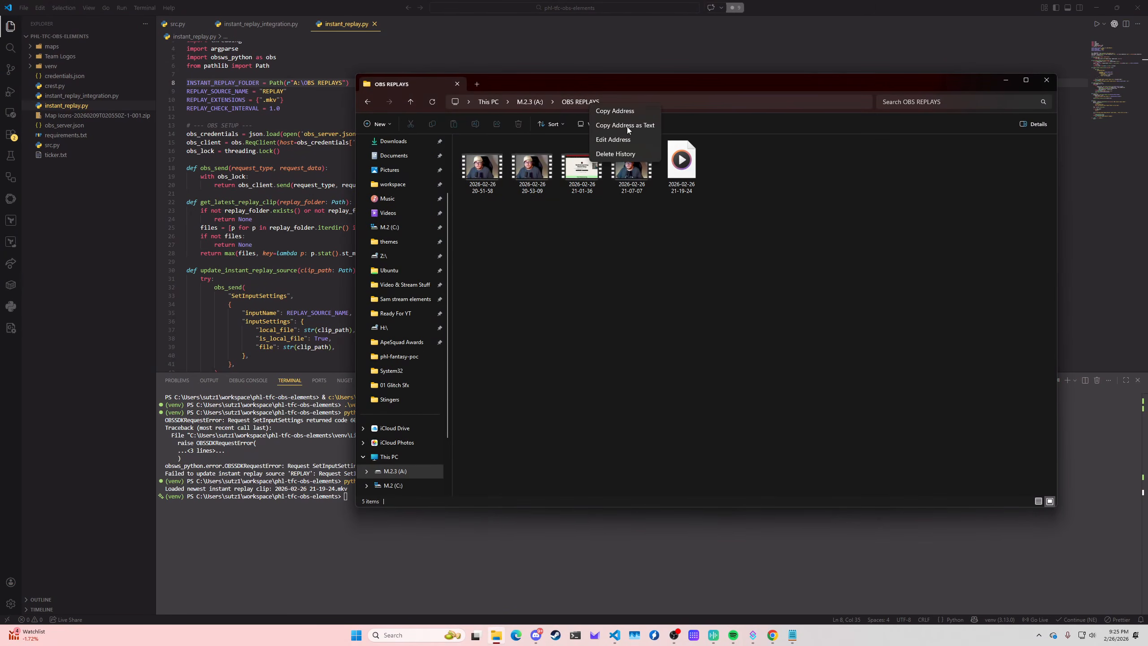
pyautogui.click(615, 111)
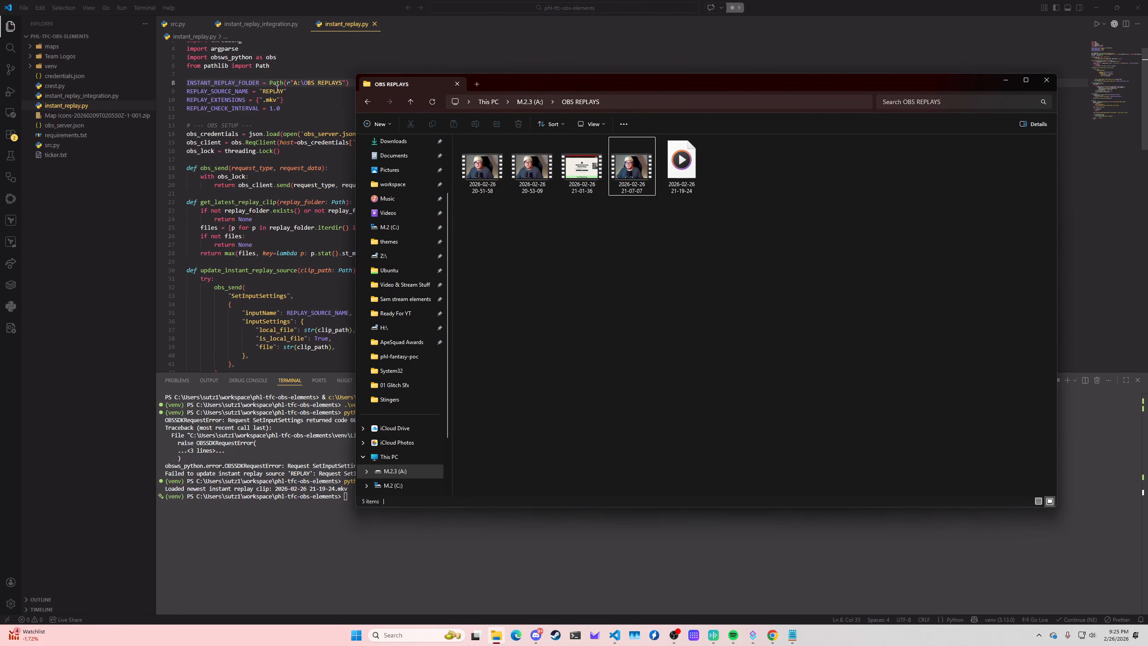
pyautogui.click(1005, 80)
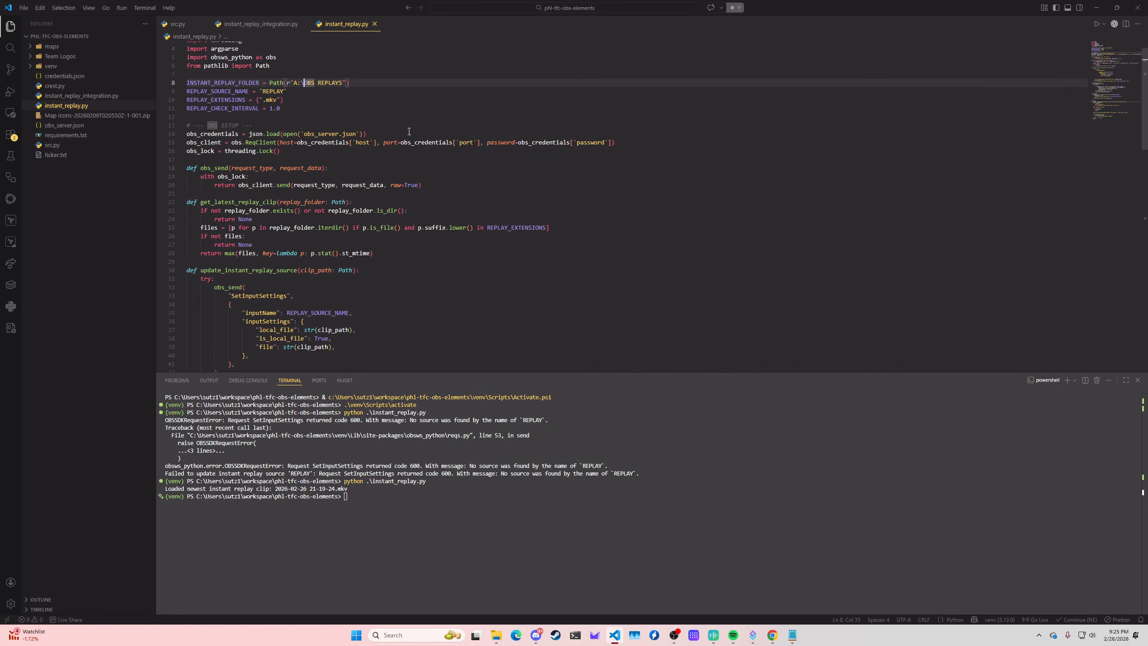
# - Examine the .mkv replay extension setting alongside the replay files in File Explorer, and highlight the replay check interval value
pyautogui.moveTo(266, 100); pyautogui.dragTo(273, 100)
pyautogui.click(496, 635)
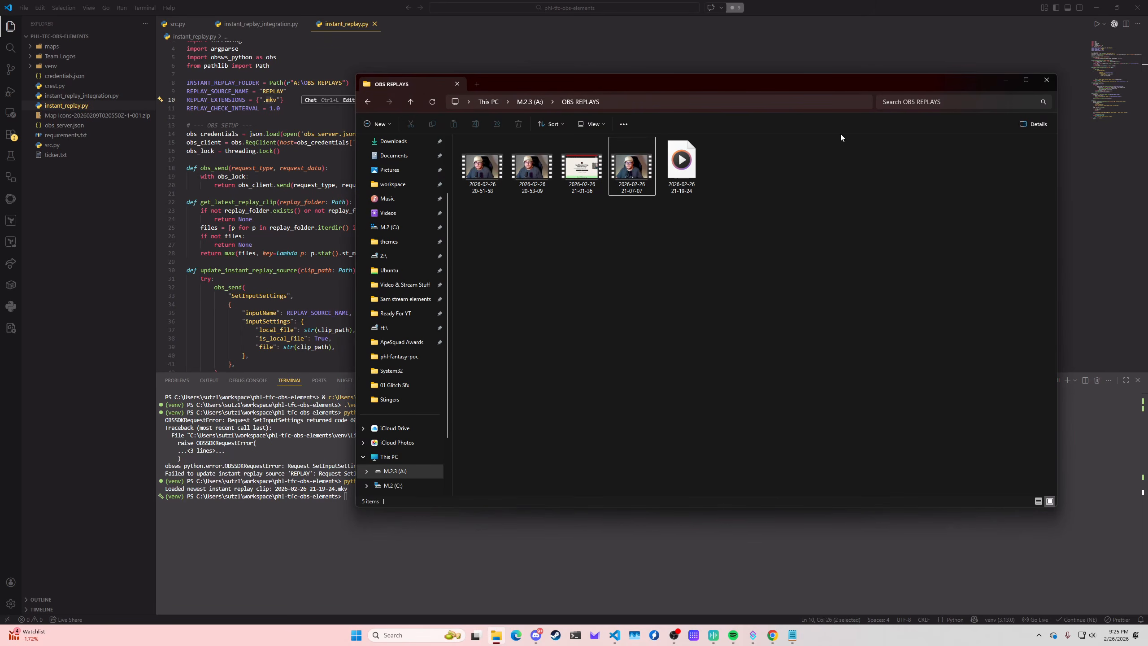
pyautogui.click(1005, 81)
pyautogui.click(285, 110)
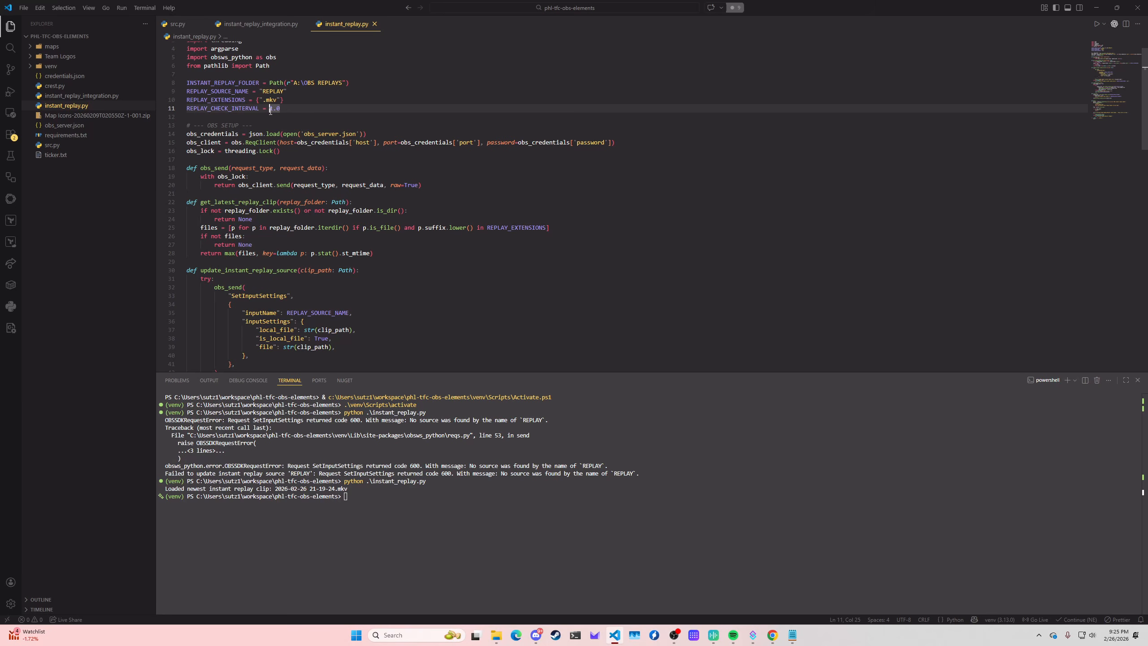
# - Examine update_instant_replay_source, highlighting inputName and the clip_path values passed as local_file and file
pyautogui.scroll(-5, 471, 162)
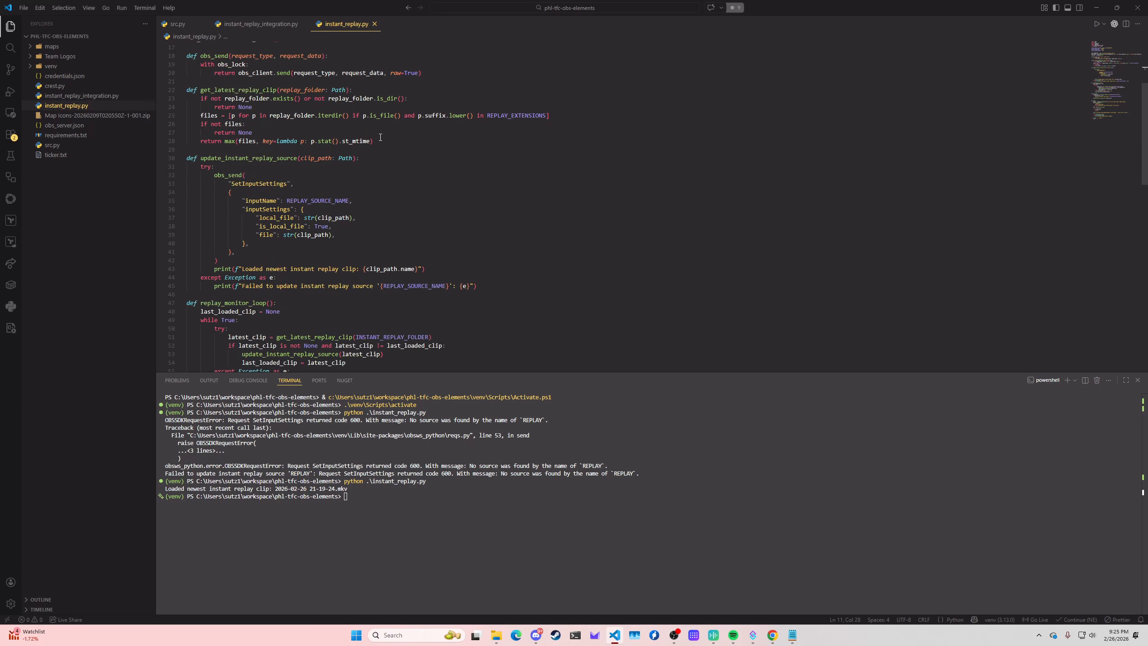
pyautogui.scroll(-7, 516, 175)
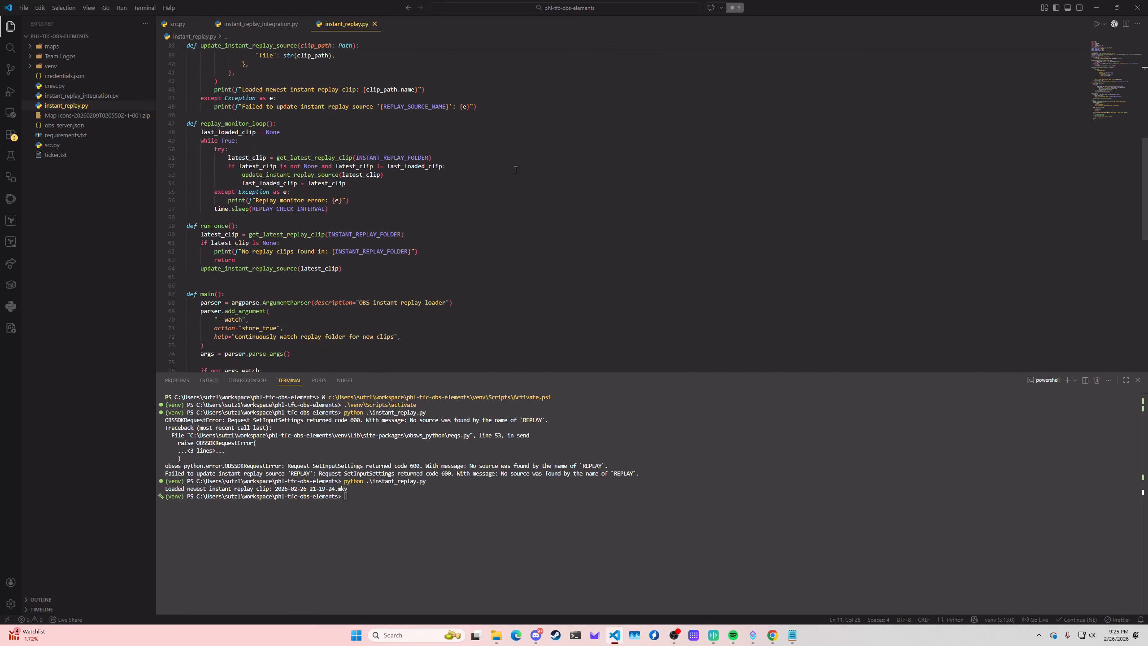
pyautogui.scroll(5, 510, 159)
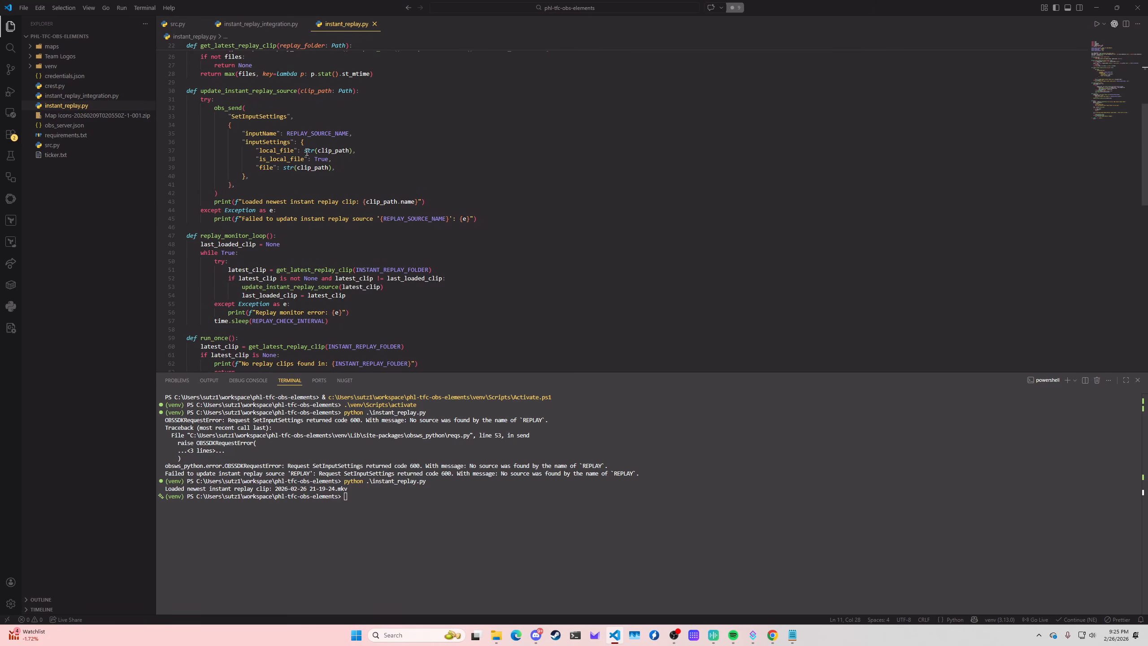
pyautogui.doubleClick(263, 134)
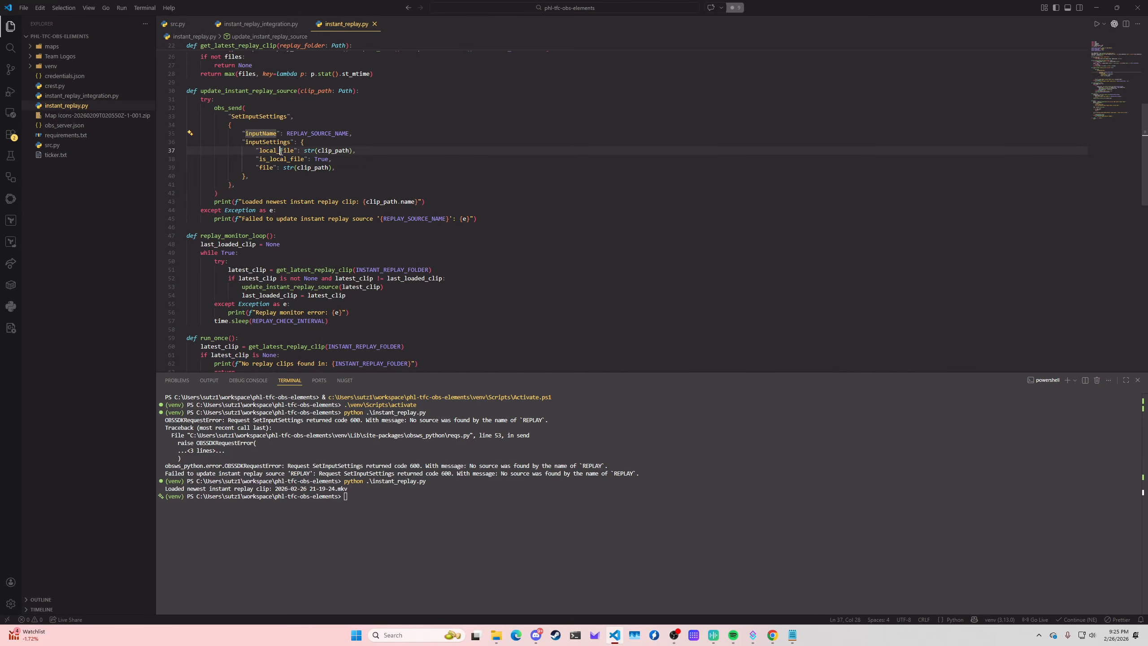
pyautogui.doubleClick(324, 151)
pyautogui.click(306, 169)
pyautogui.doubleClick(307, 169)
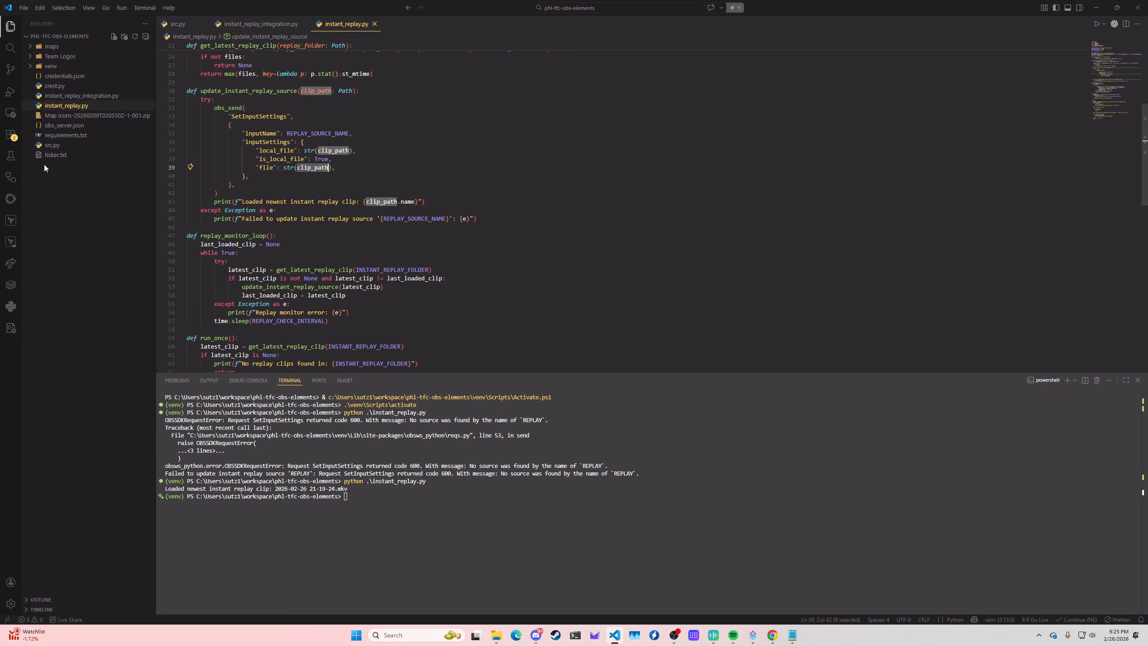
# - Read through the replay_monitor_loop, run_once and main functions of the script, including the --watch argument
pyautogui.scroll(1, 443, 127)
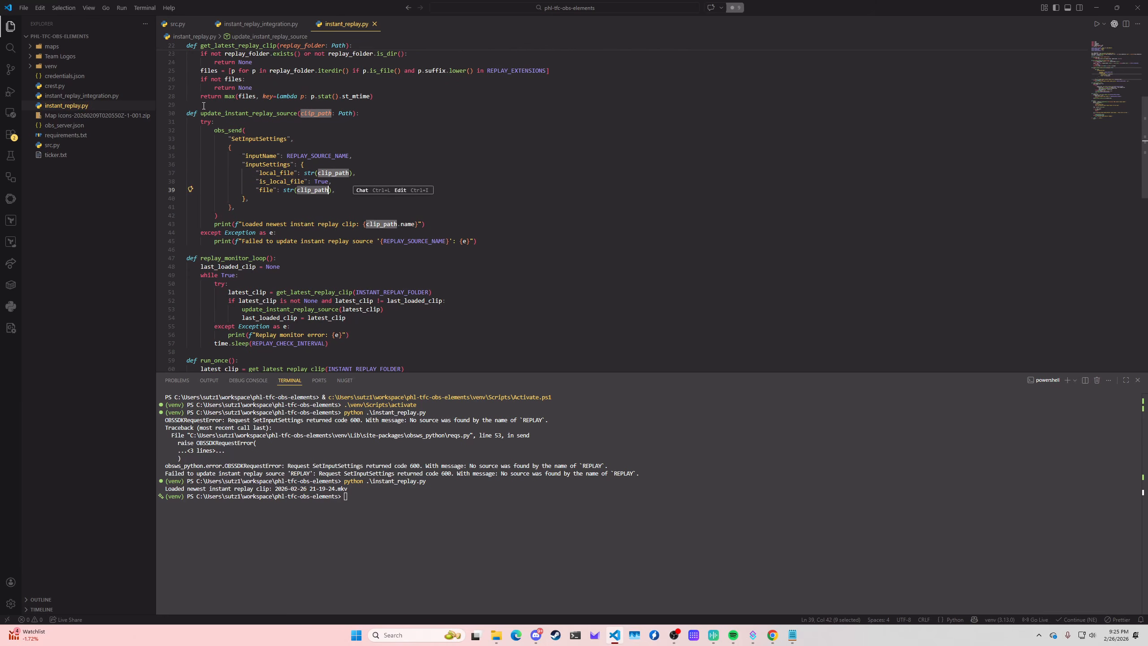
pyautogui.scroll(-7, 529, 153)
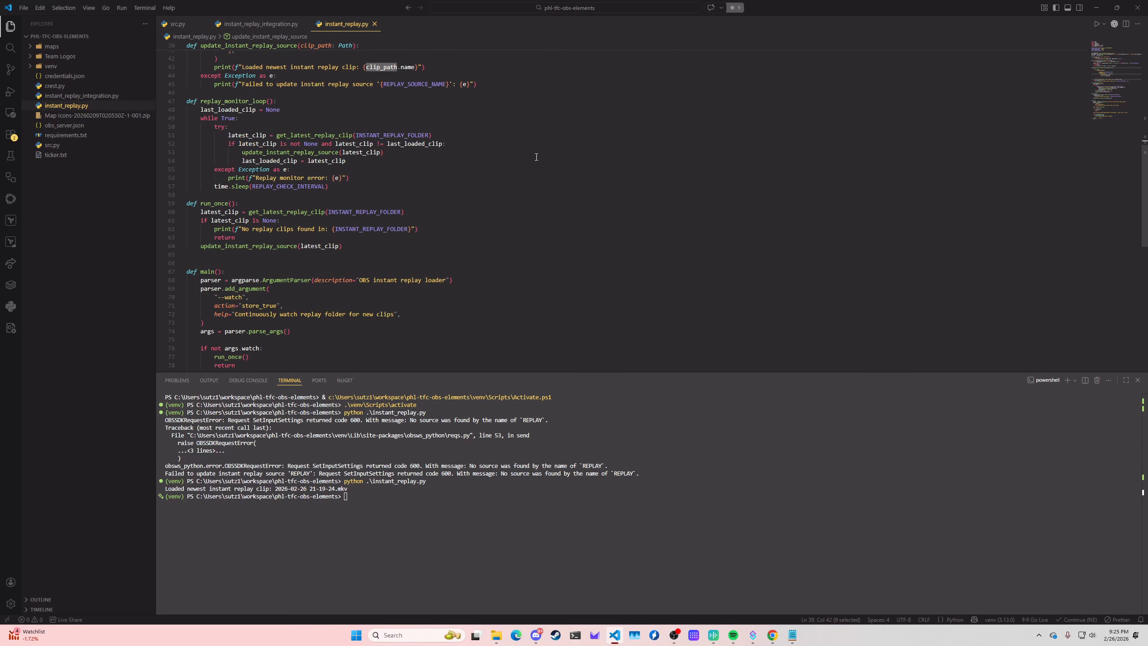
pyautogui.scroll(-3, 524, 158)
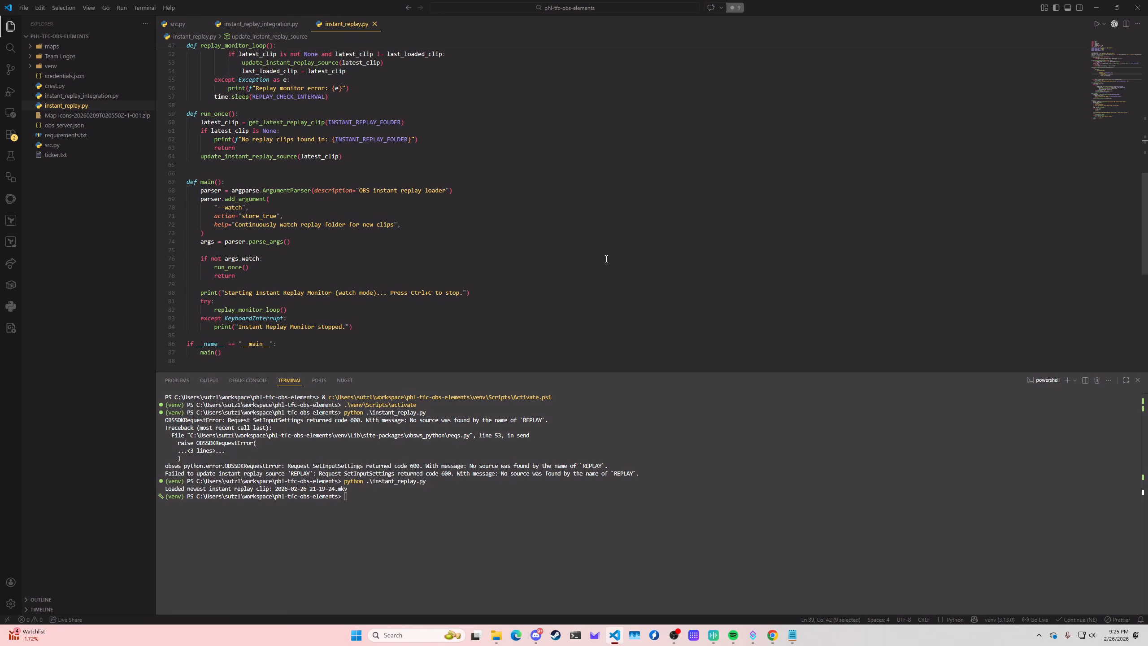
pyautogui.scroll(4, 523, 254)
pyautogui.scroll(3, 474, 251)
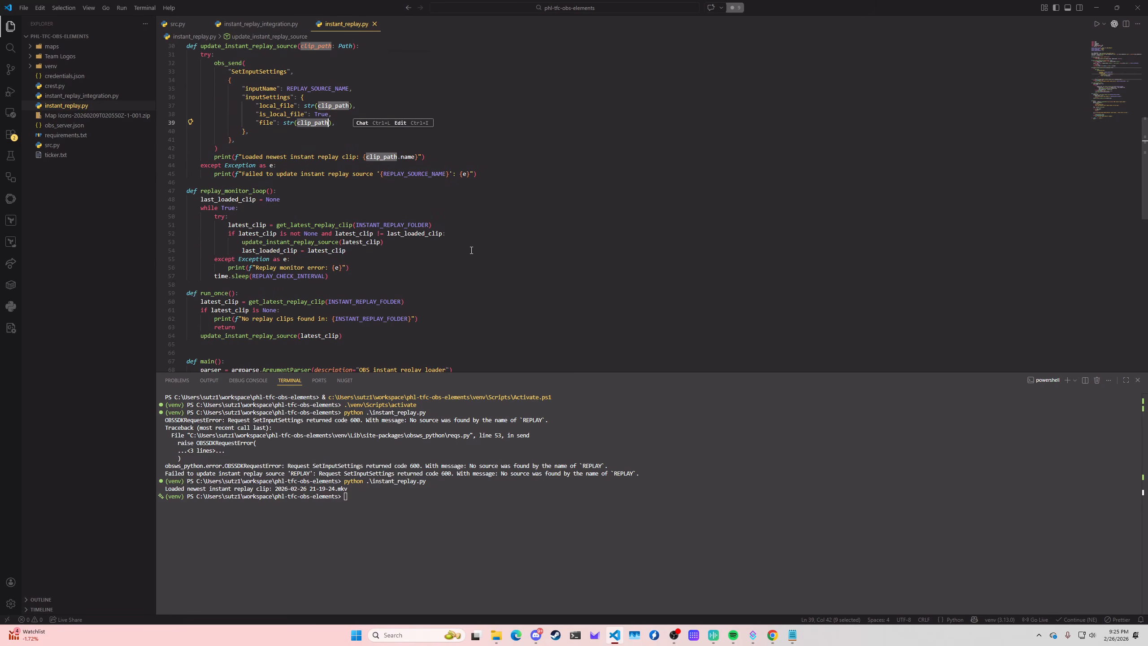
pyautogui.scroll(3, 471, 251)
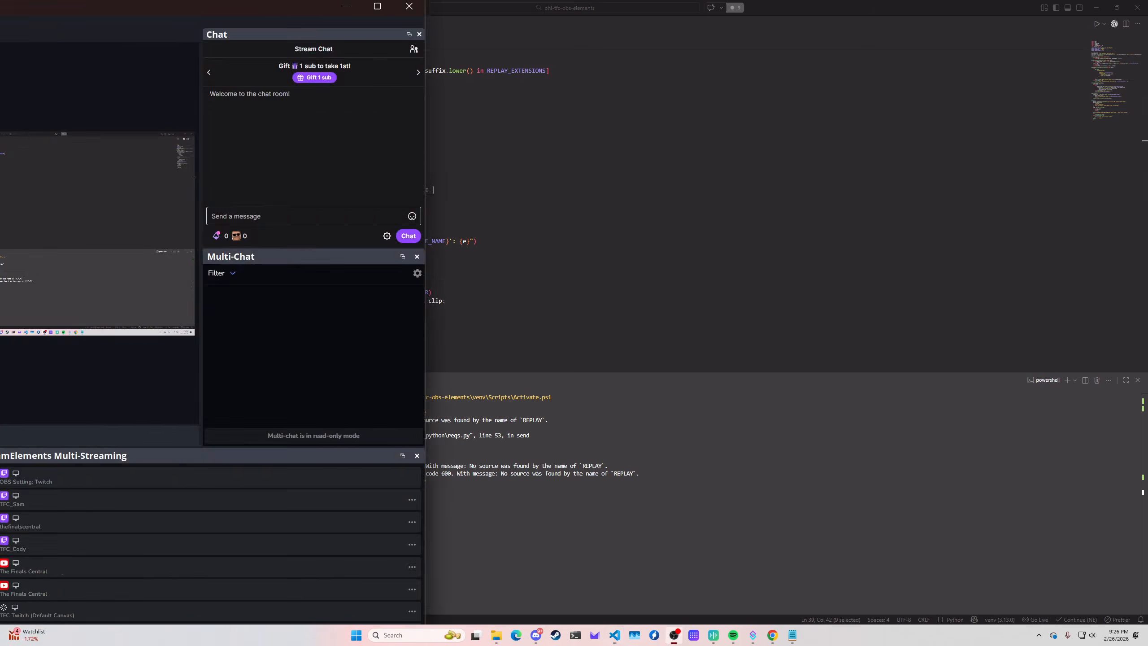
# - Bring OBS on screen maximized, and inspect the local file path in the REPLAY source's properties
pyautogui.moveTo(0, 30); pyautogui.dragTo(750, 22)
pyautogui.doubleClick(751, 22)
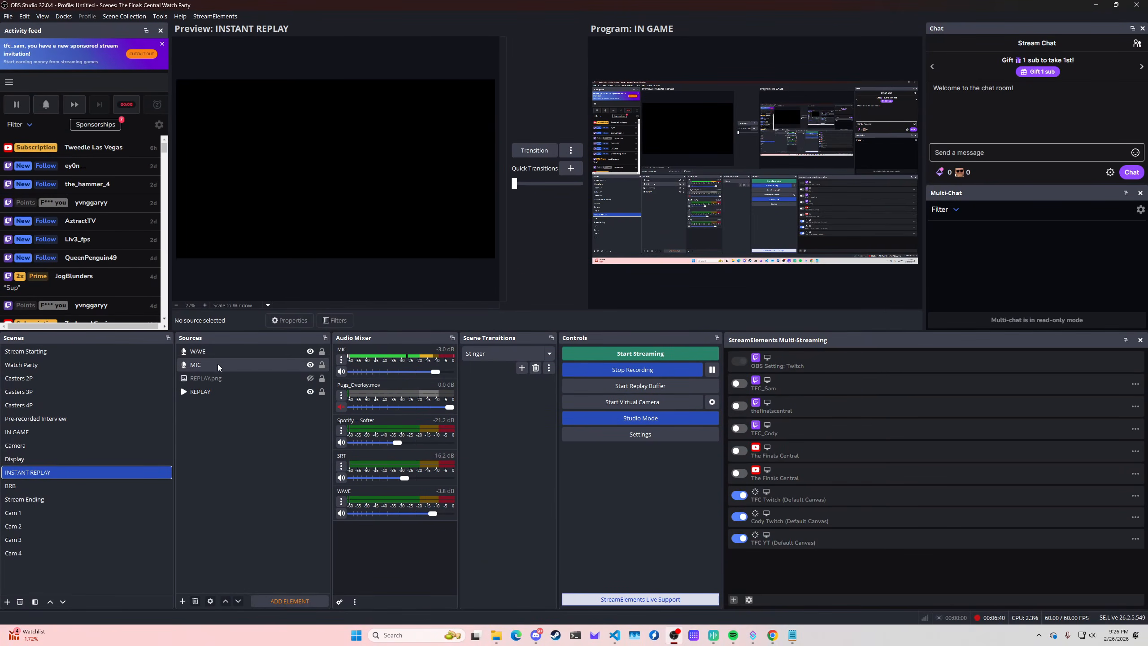
pyautogui.doubleClick(224, 393)
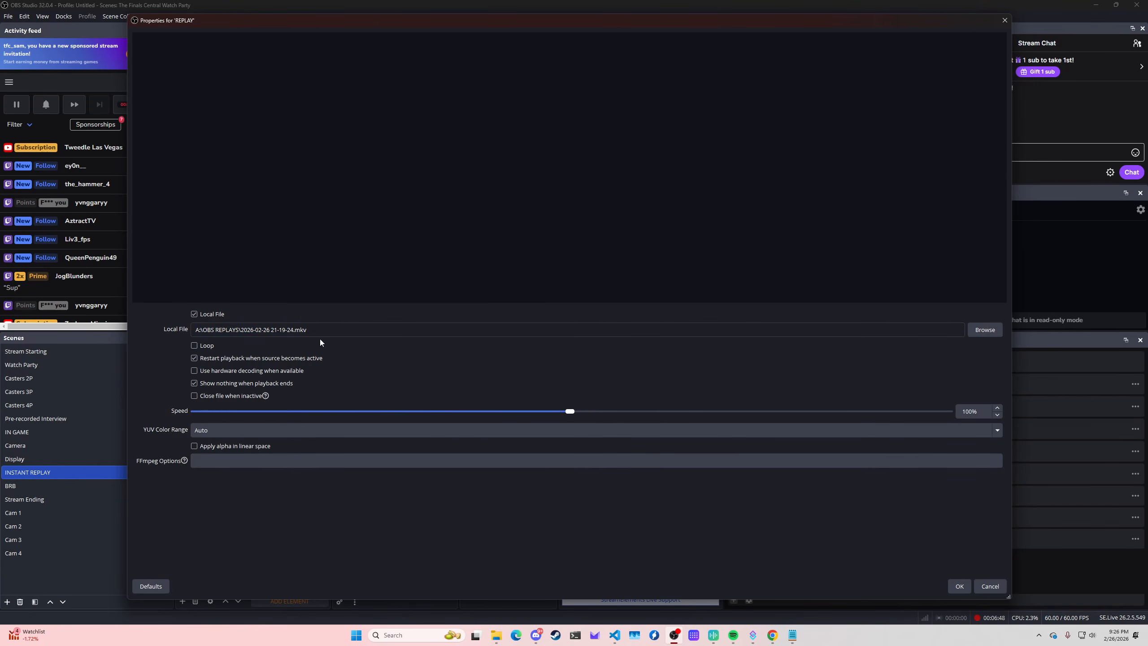
pyautogui.click(296, 331)
pyautogui.moveTo(889, 18); pyautogui.dragTo(649, 32)
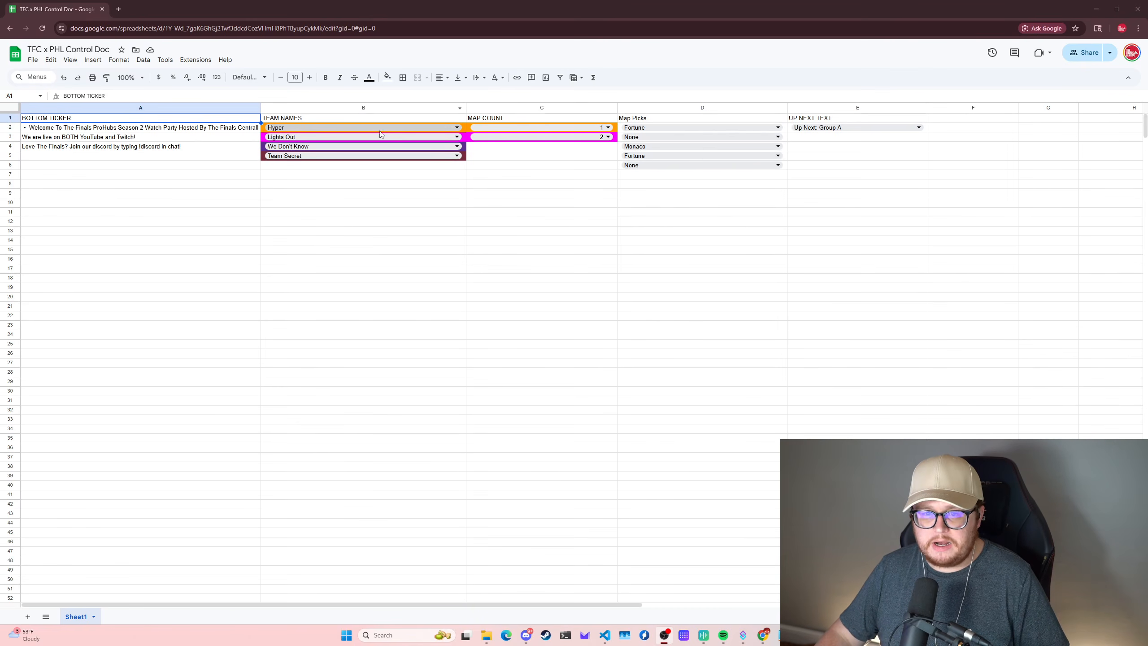
# - In the TFC x PHL Control Doc spreadsheet, view the first team's name cell and the options for its map count
pyautogui.click(399, 129)
pyautogui.click(576, 174)
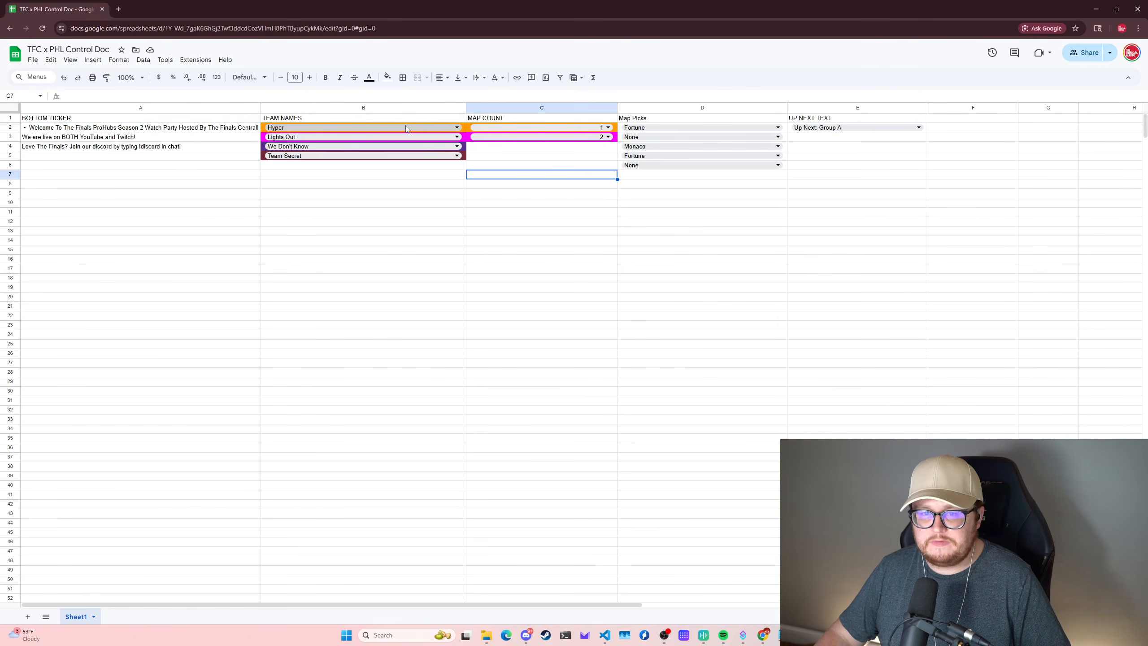
pyautogui.click(533, 125)
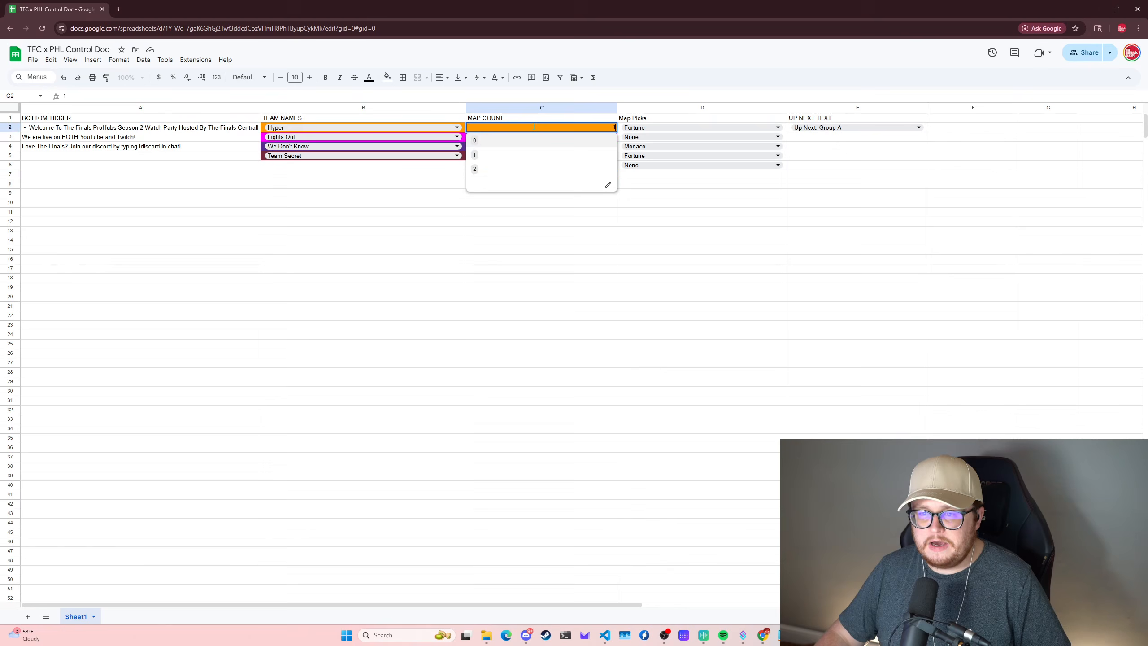
pyautogui.click(743, 210)
pyautogui.click(594, 127)
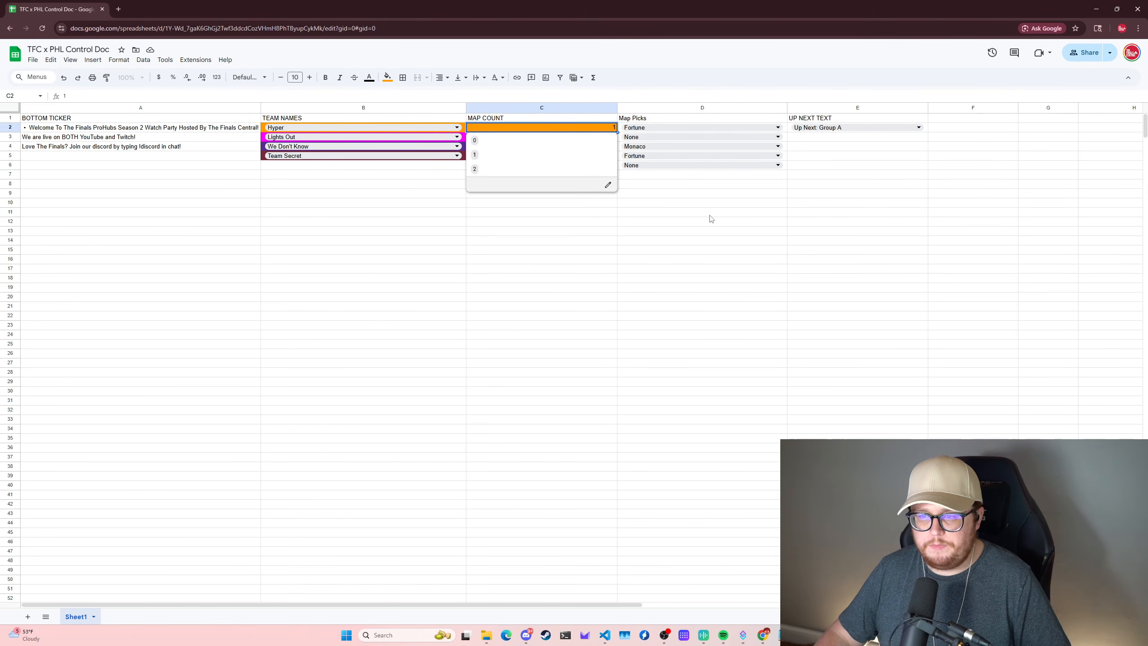
pyautogui.click(723, 213)
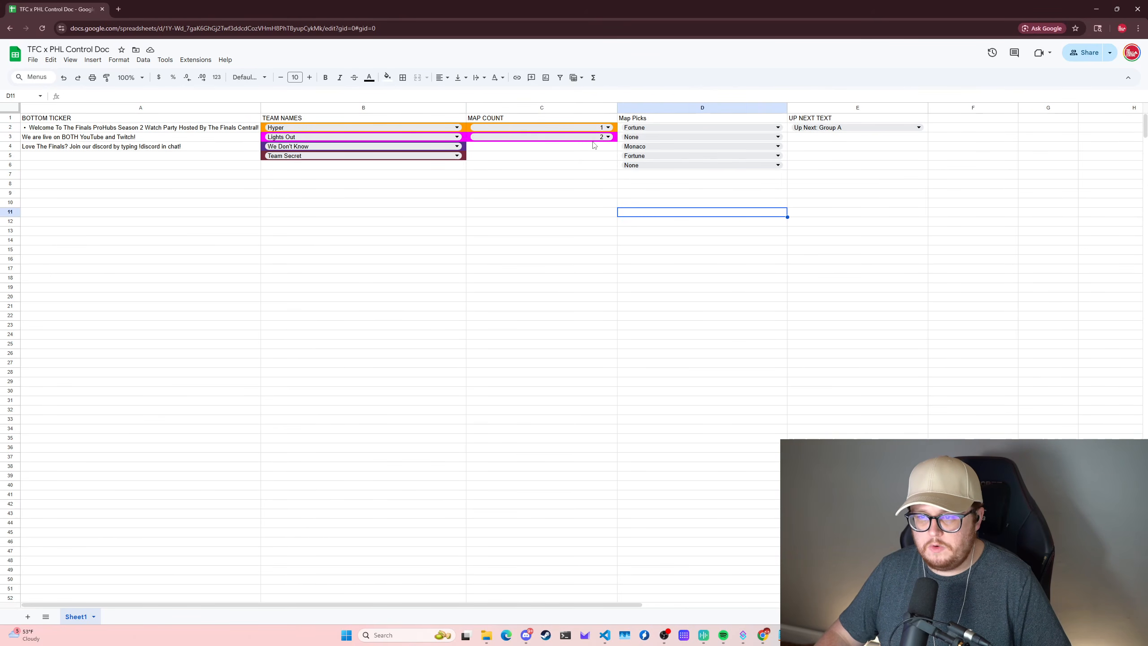
# - Set the map counts of both Hyper and Lights Out to 0
pyautogui.click(591, 126)
pyautogui.click(576, 143)
pyautogui.click(586, 137)
pyautogui.click(586, 151)
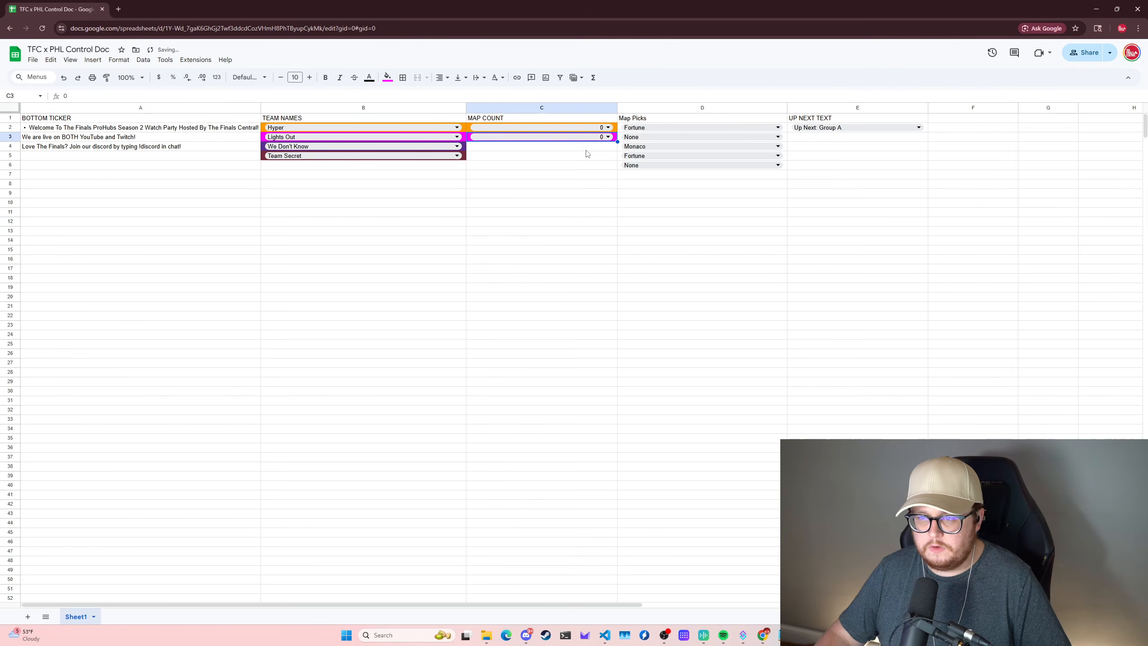
pyautogui.click(704, 206)
# - View the available maps for the first map pick without changing it, and switch back to VS Code
pyautogui.click(705, 127)
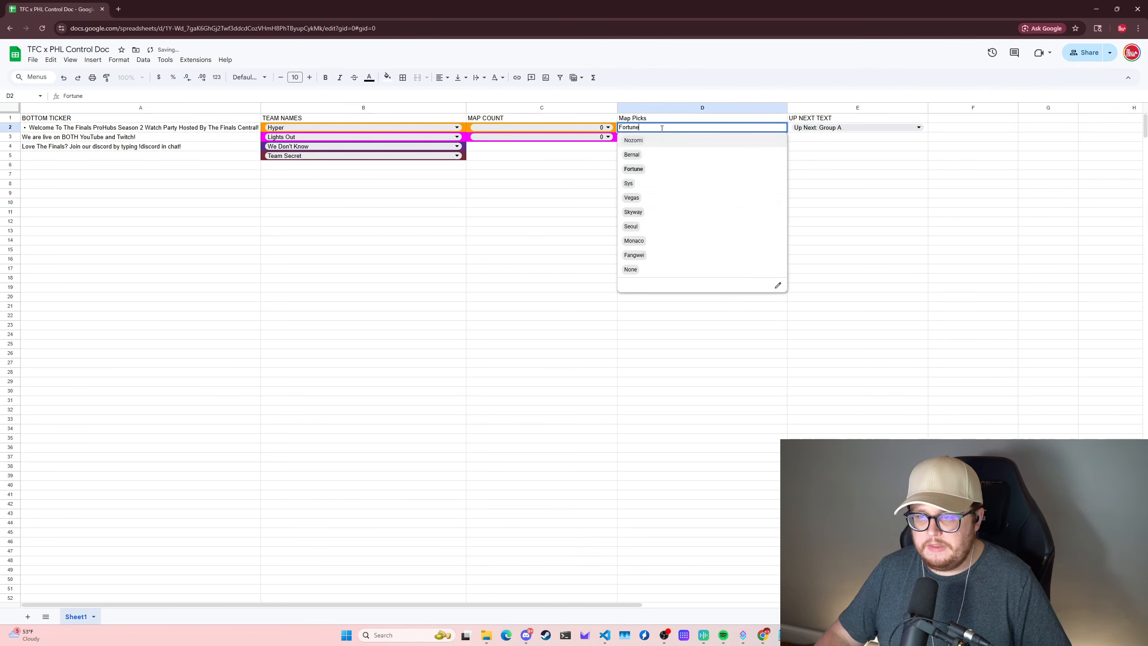
pyautogui.click(845, 241)
pyautogui.click(695, 223)
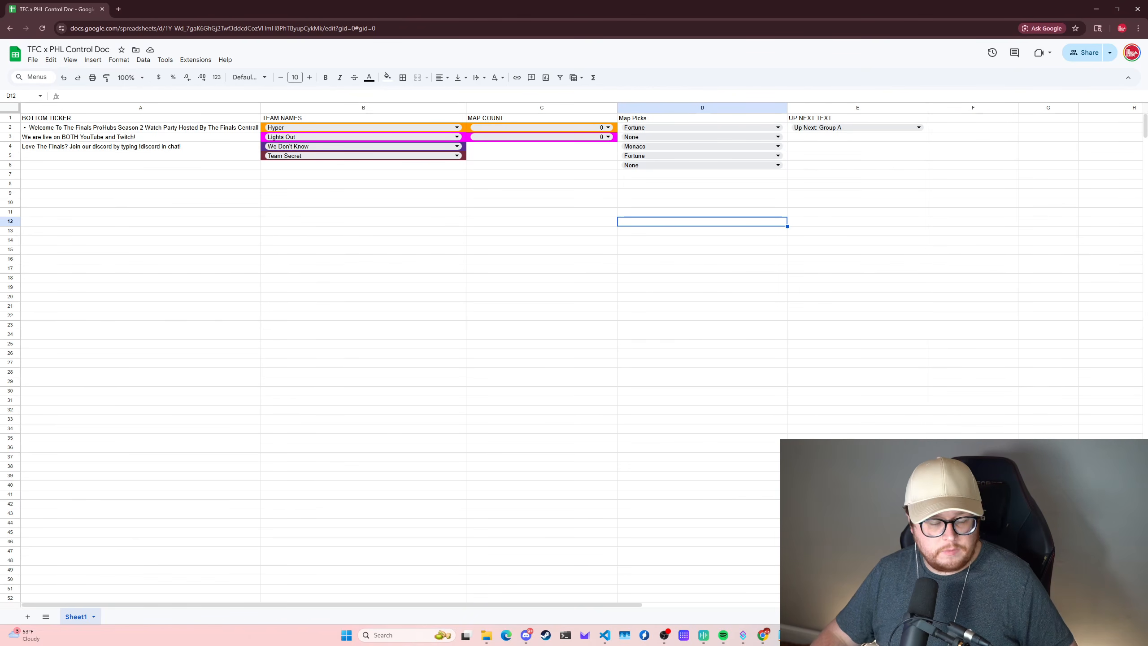
pyautogui.click(605, 635)
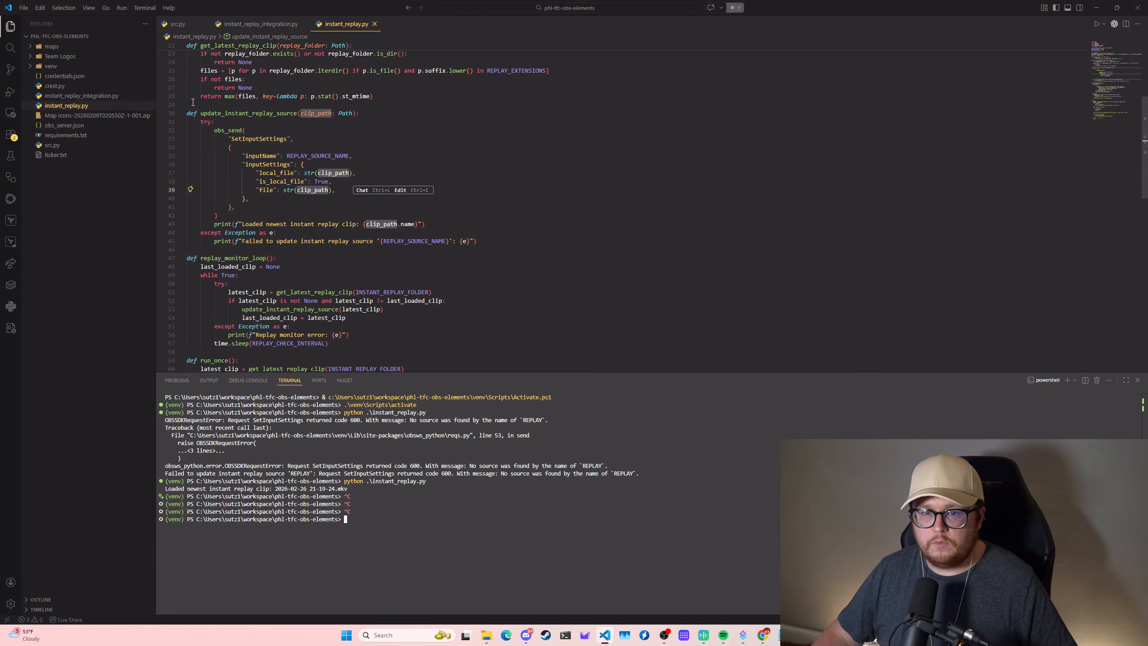
# - Close the instant replay scripts, shrink the terminal panel to enlarge the editor, and show the beginning of src.py
pyautogui.click(375, 23)
pyautogui.click(300, 24)
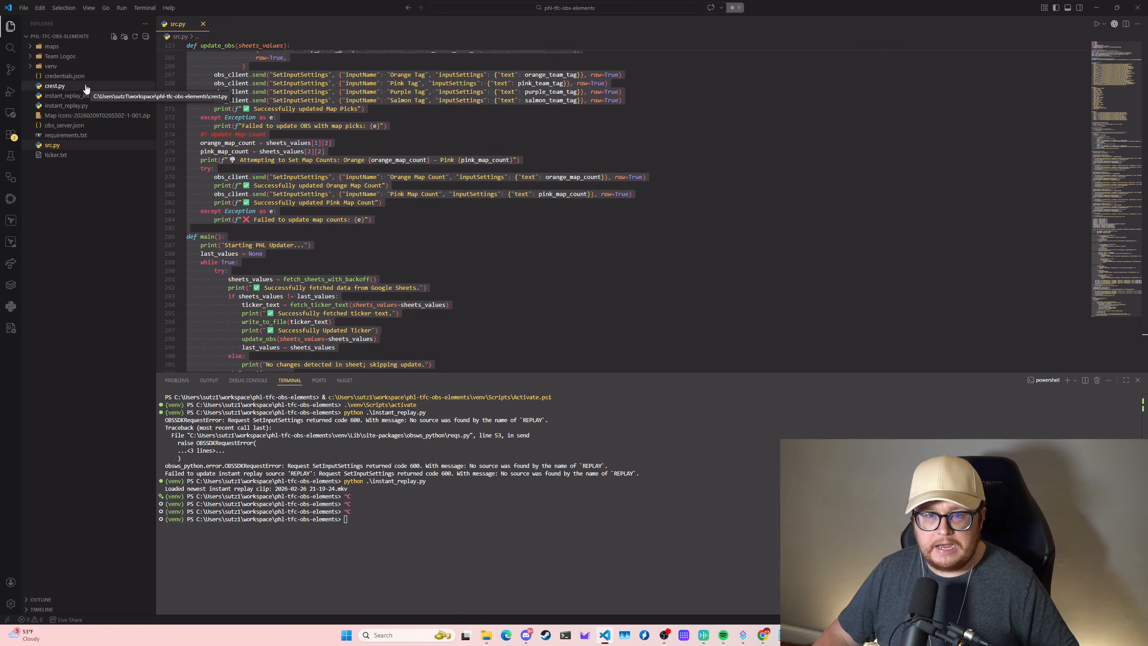
pyautogui.click(721, 202)
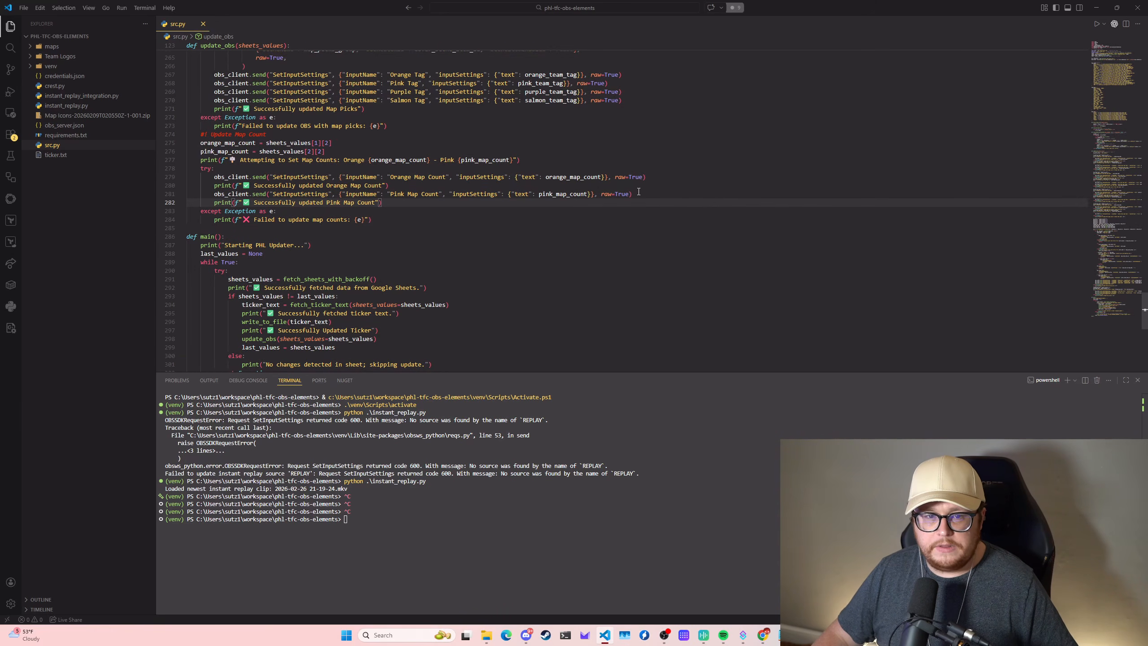
pyautogui.scroll(20, 648, 186)
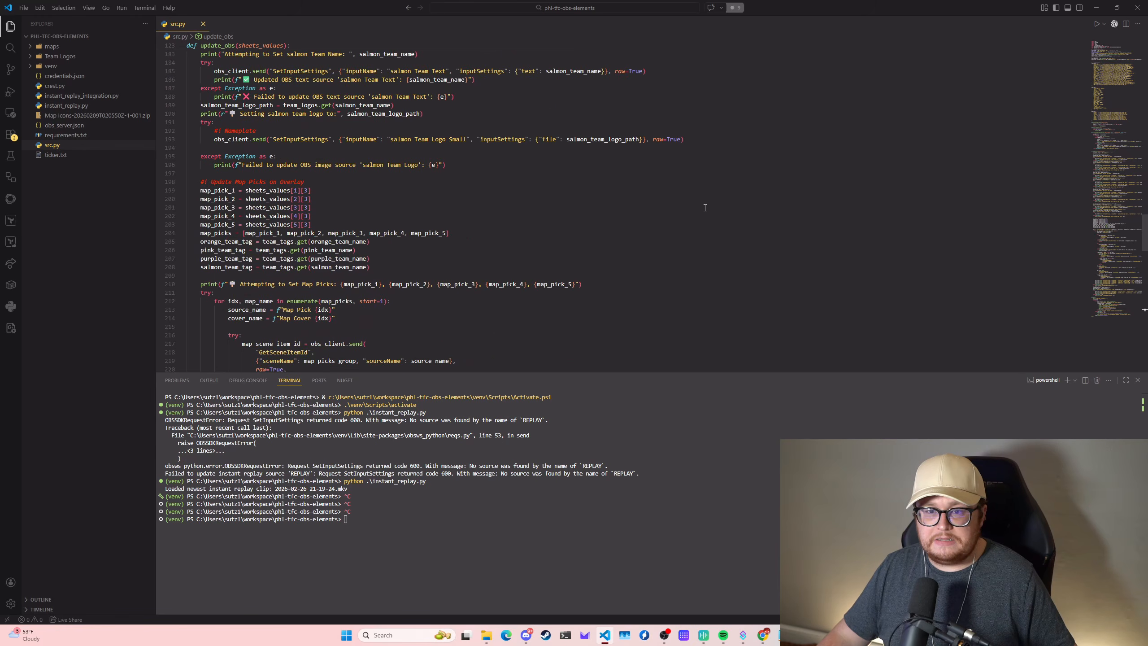
pyautogui.scroll(20, 705, 208)
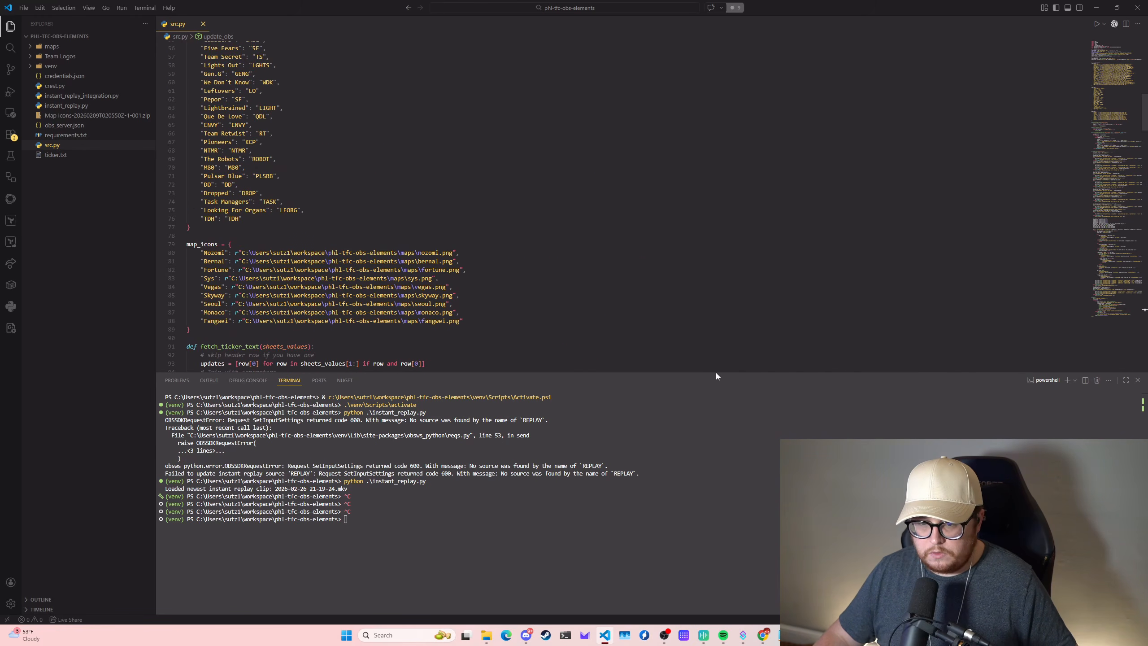
pyautogui.moveTo(716, 370); pyautogui.dragTo(686, 581)
pyautogui.scroll(10, 638, 403)
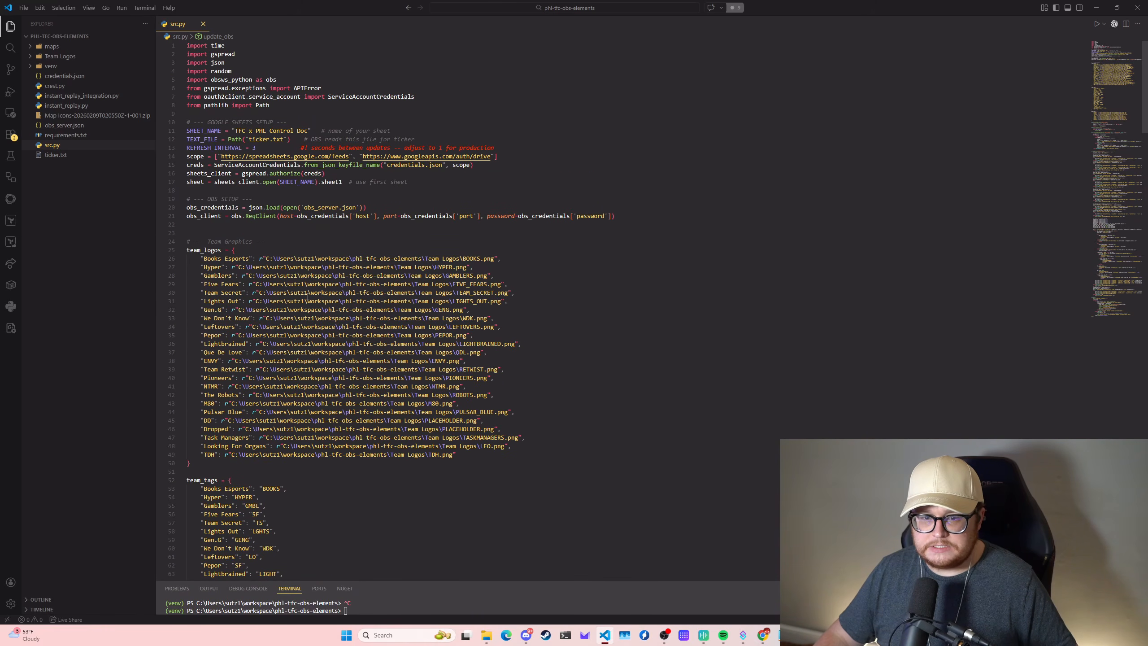
# - Inspect the Books Esports entry in team_logos, compare it with the TFC x PHL Control Doc's team names, and return to VS Code
pyautogui.click(30, 57)
pyautogui.click(30, 57)
pyautogui.doubleClick(213, 259)
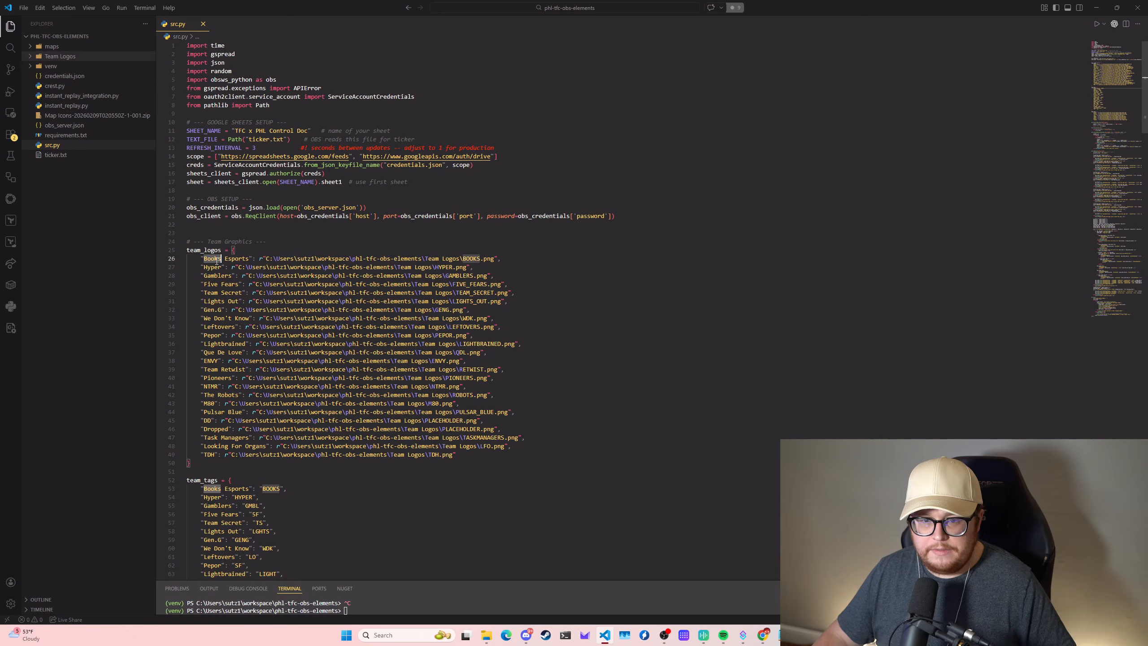
pyautogui.moveTo(214, 259); pyautogui.dragTo(244, 261)
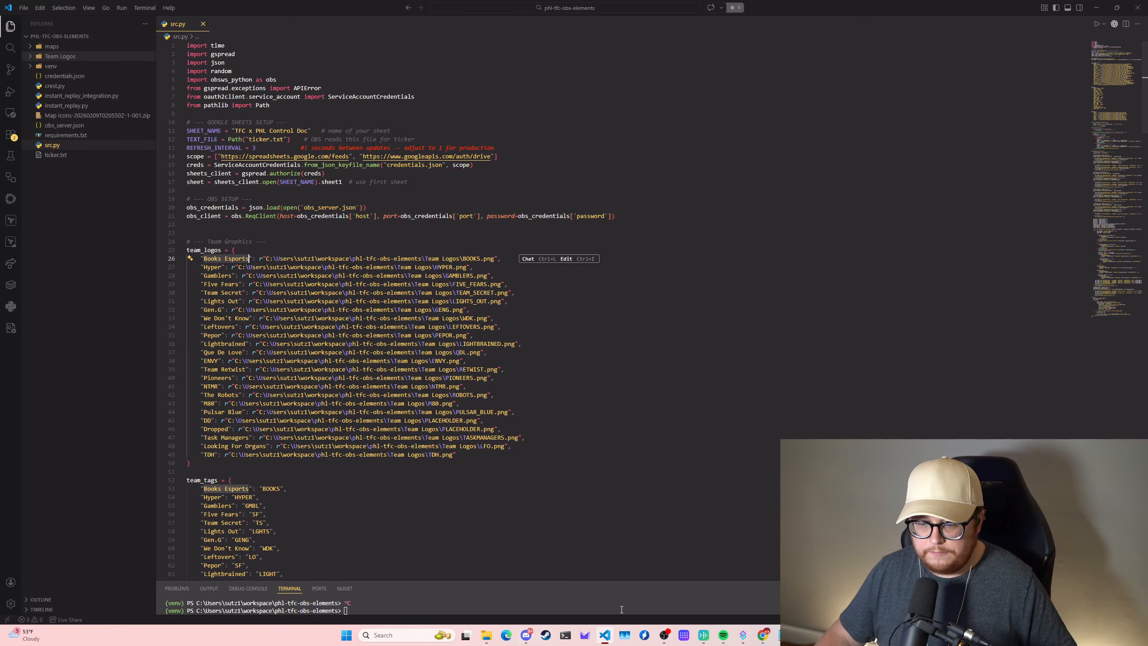
pyautogui.hotkey('alt', 'Tab')
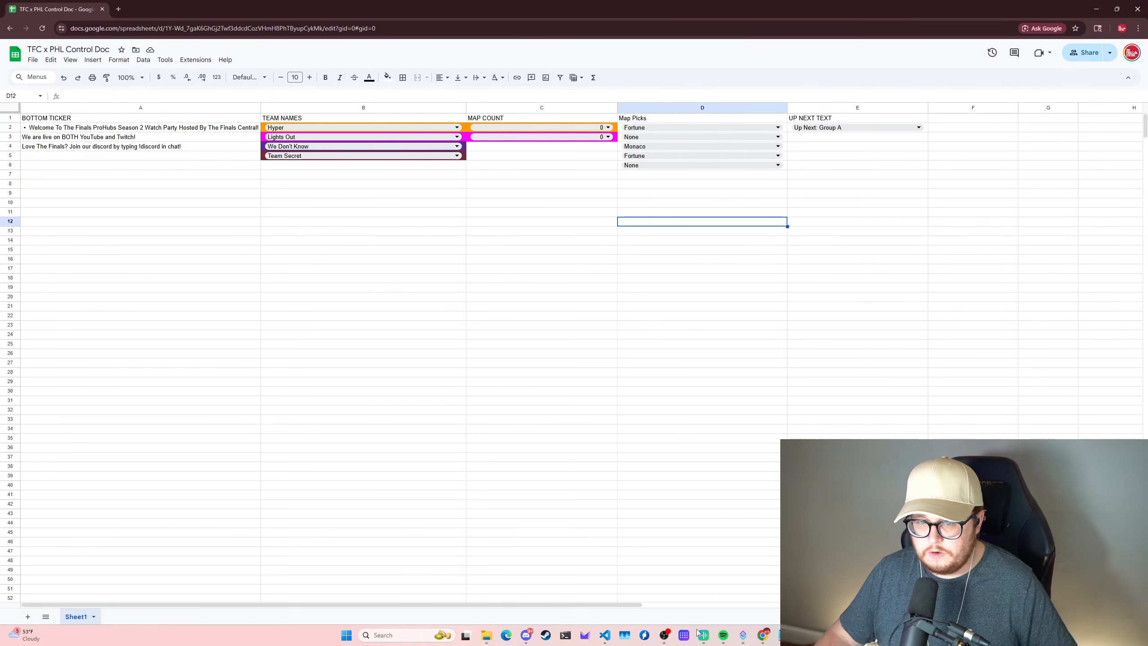
pyautogui.click(605, 635)
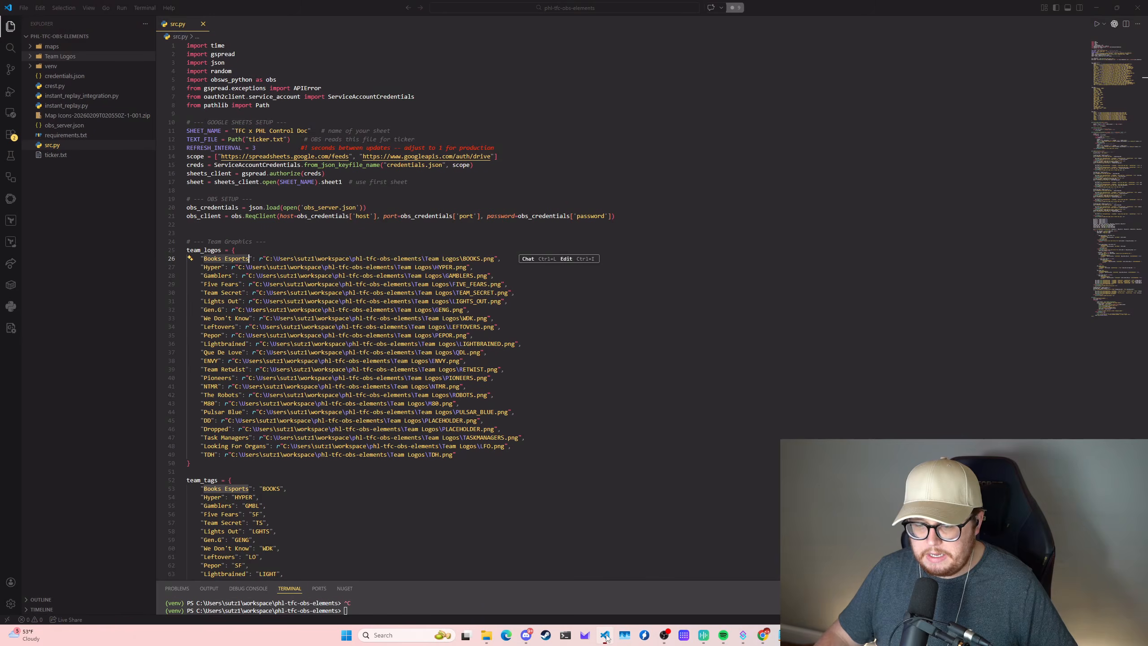
# - Examine the team_tags entries for Books Esports, Team Secret and Gen.G, and the Nozomi entry in map_icons
pyautogui.scroll(-10, 359, 295)
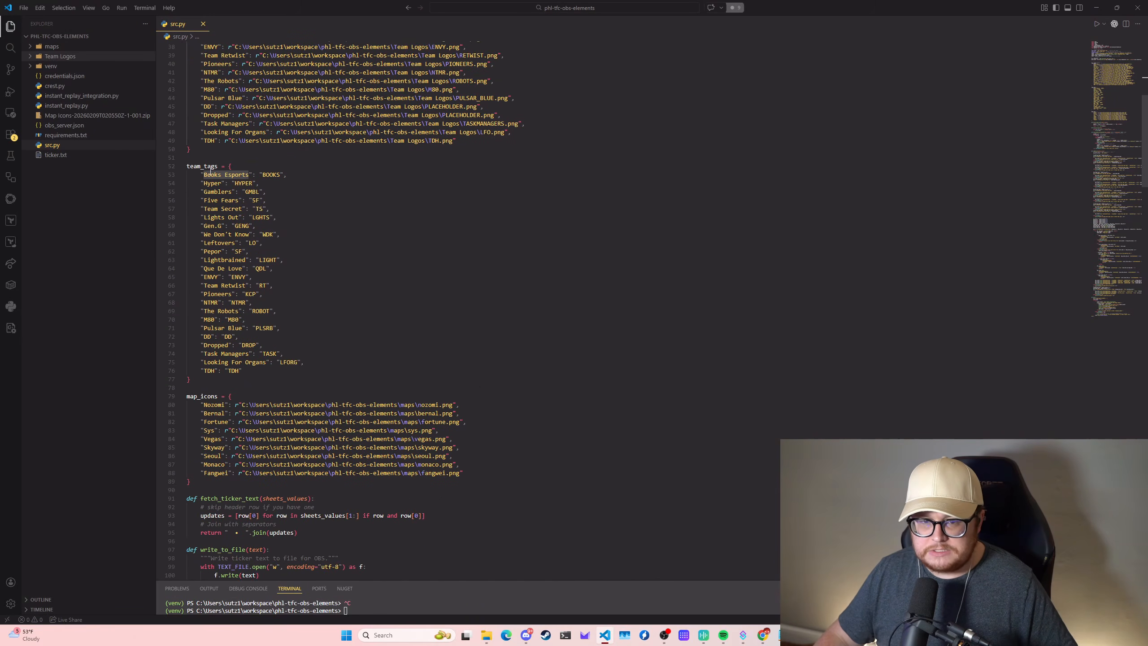
pyautogui.moveTo(204, 174); pyautogui.dragTo(248, 174)
pyautogui.doubleClick(272, 174)
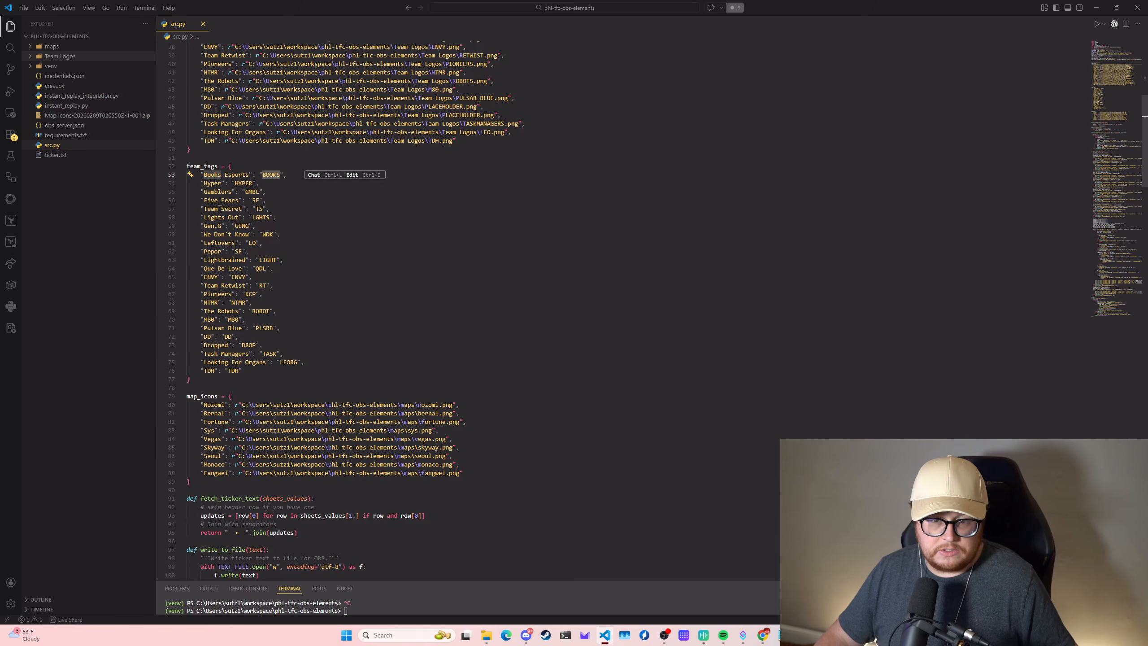
pyautogui.click(258, 208)
pyautogui.doubleClick(234, 226)
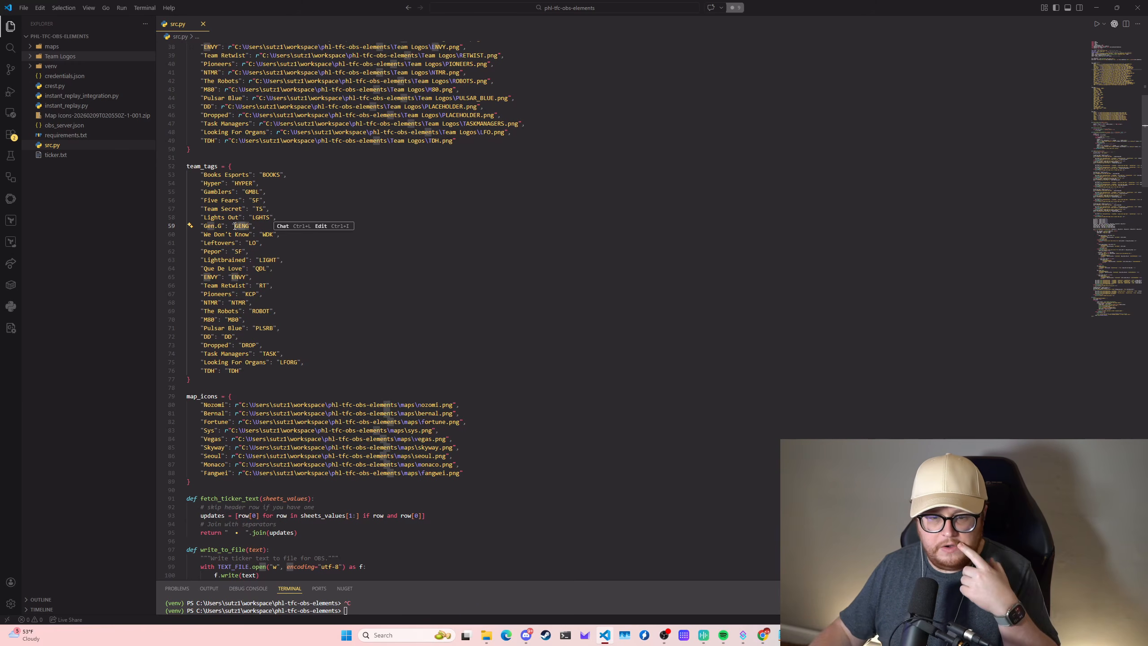
pyautogui.scroll(-2, 254, 366)
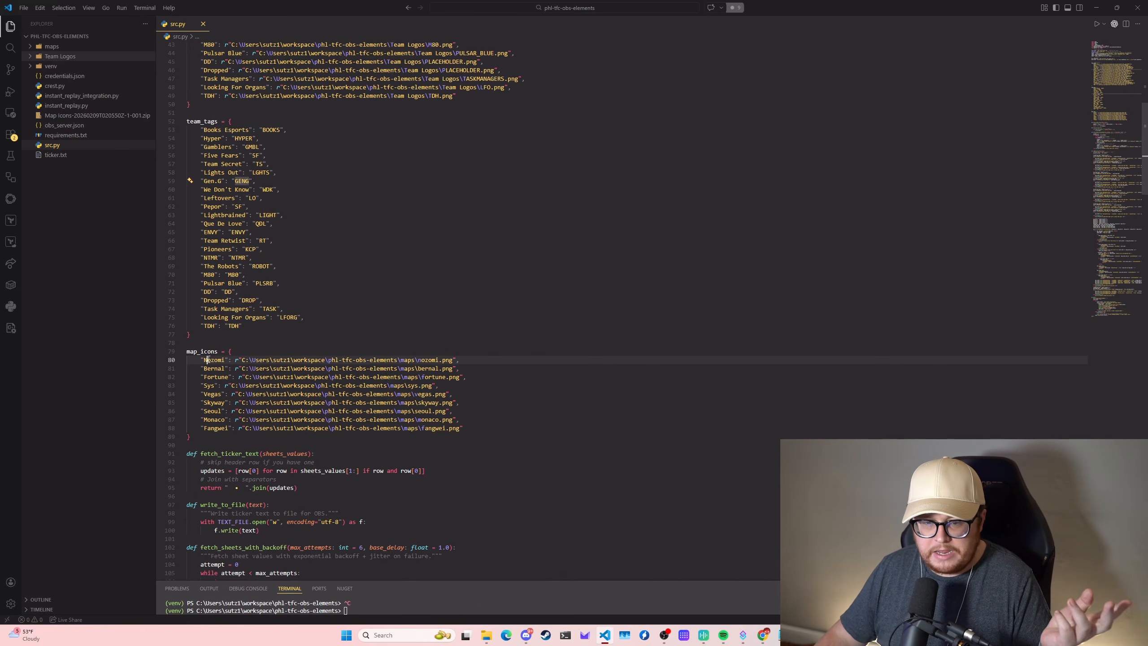
pyautogui.doubleClick(214, 360)
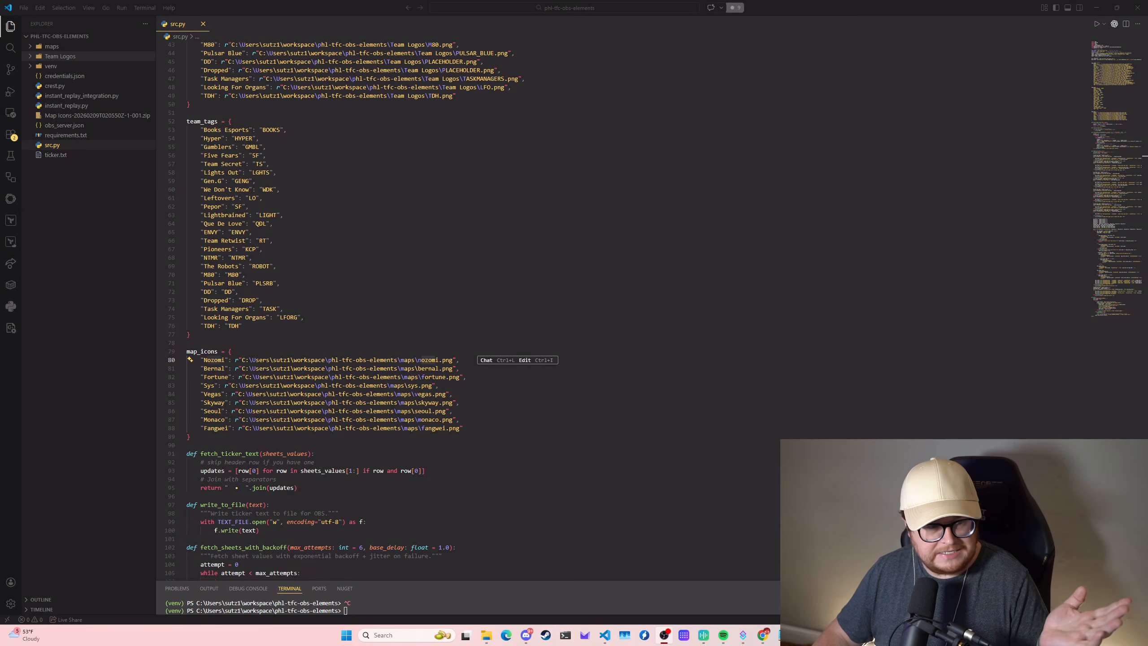
# - Review the ticker text and file-writing functions in src.py, and highlight the fetch_sheets_with_backoff function name
pyautogui.scroll(-7, 487, 364)
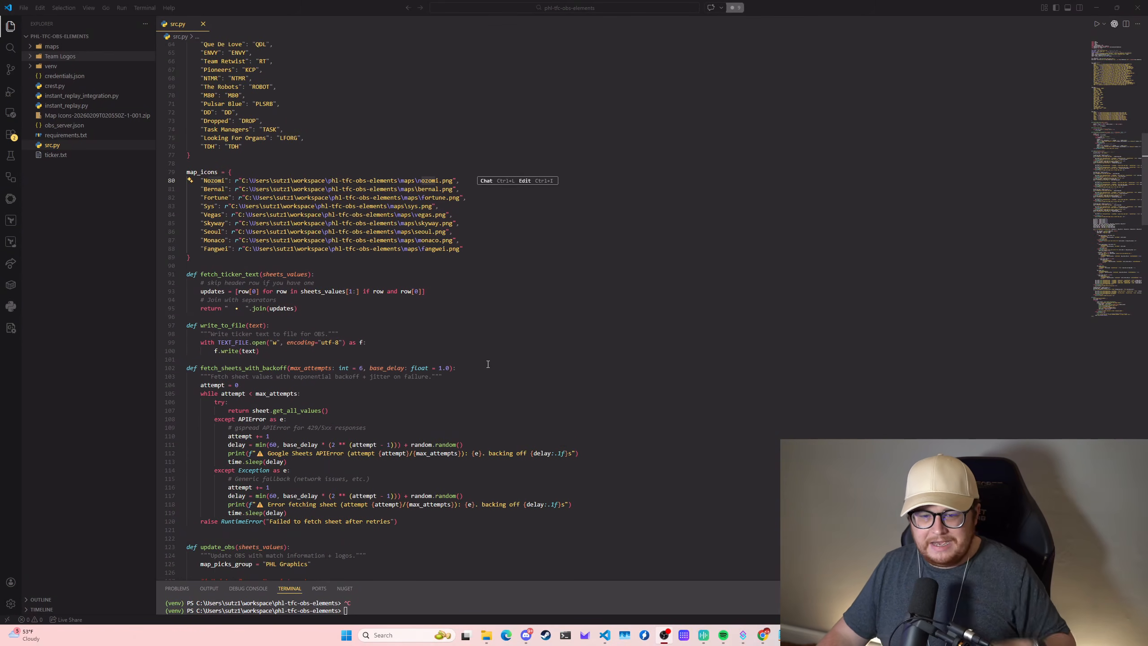
pyautogui.scroll(-6, 487, 364)
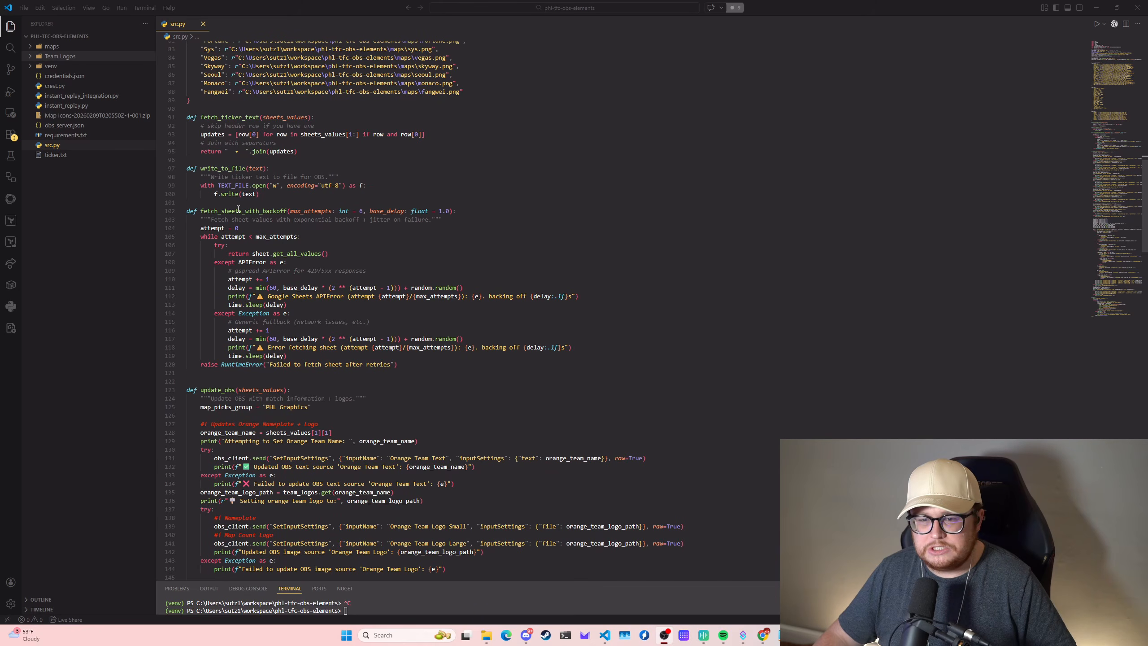
pyautogui.scroll(-2, 311, 195)
pyautogui.doubleClick(262, 167)
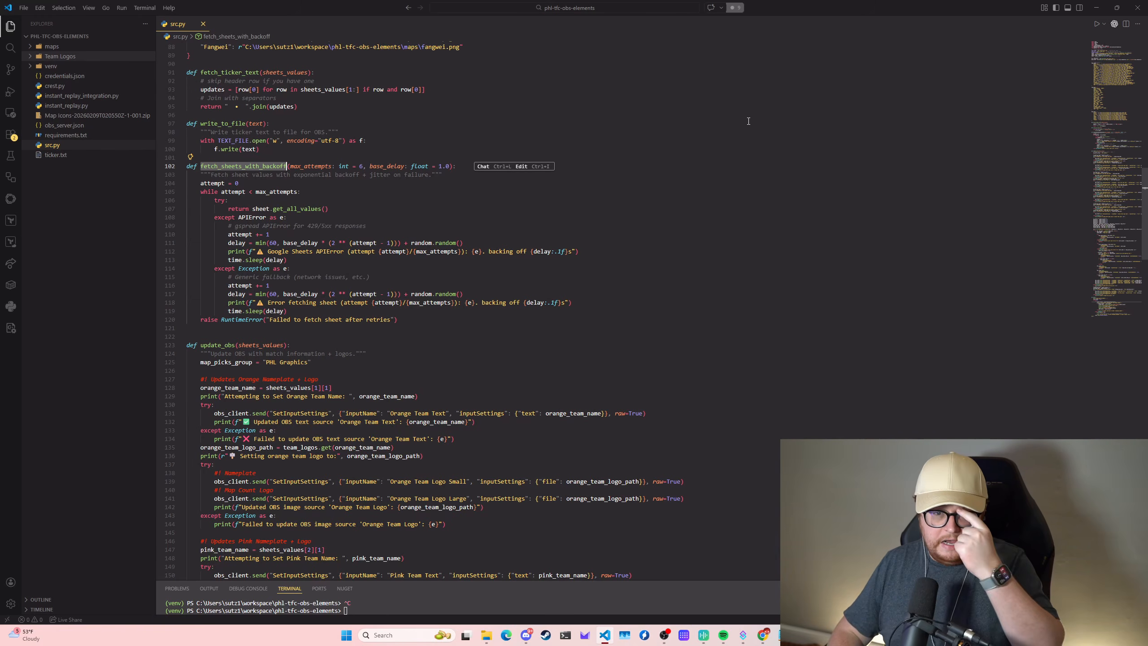
# - Review the Google Sheets and OBS setup sections at the start of src.py, including the obs_credentials loading line
pyautogui.scroll(20, 420, 219)
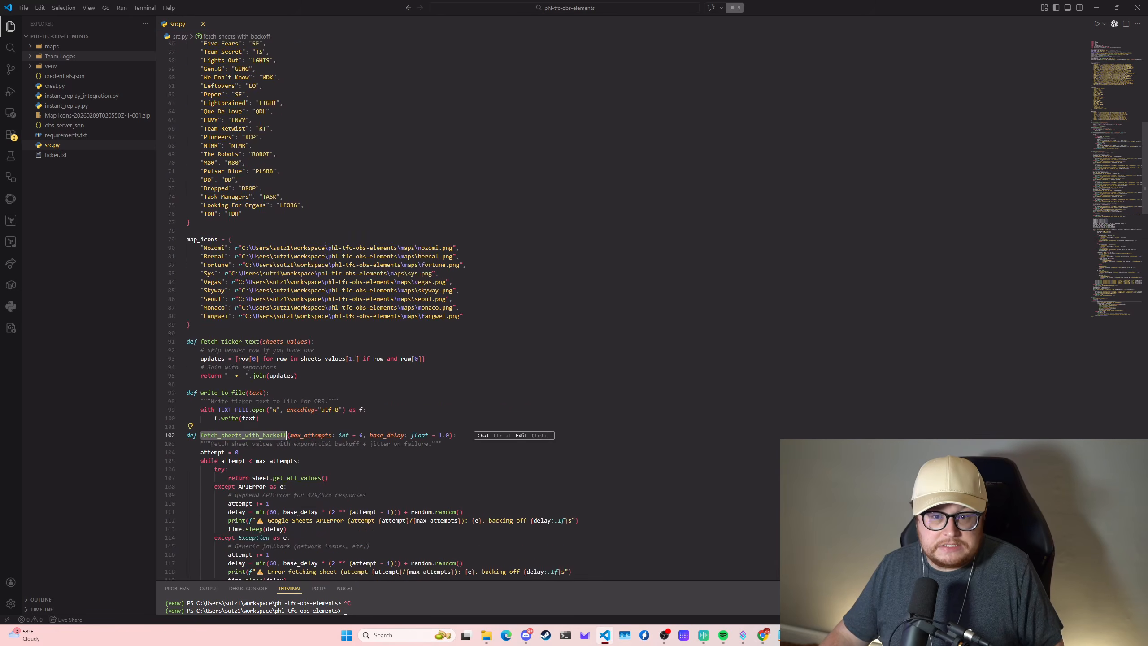
pyautogui.rightClick(428, 224)
pyautogui.scroll(8, 429, 223)
pyautogui.click(678, 155)
pyautogui.scroll(2, 338, 150)
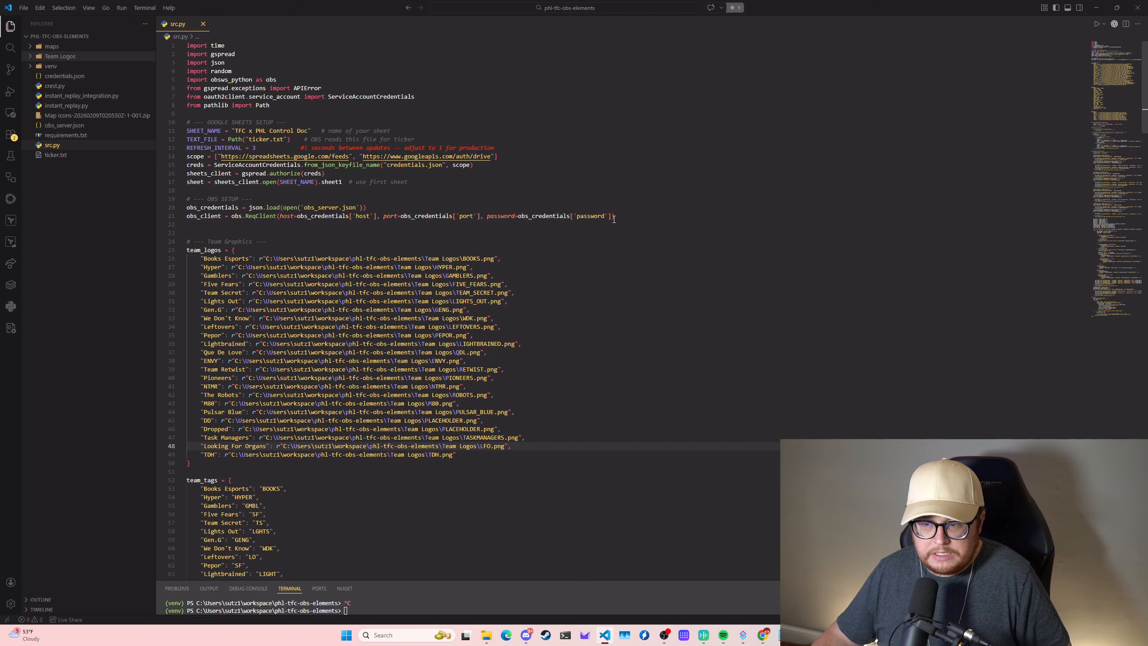
pyautogui.moveTo(267, 208)
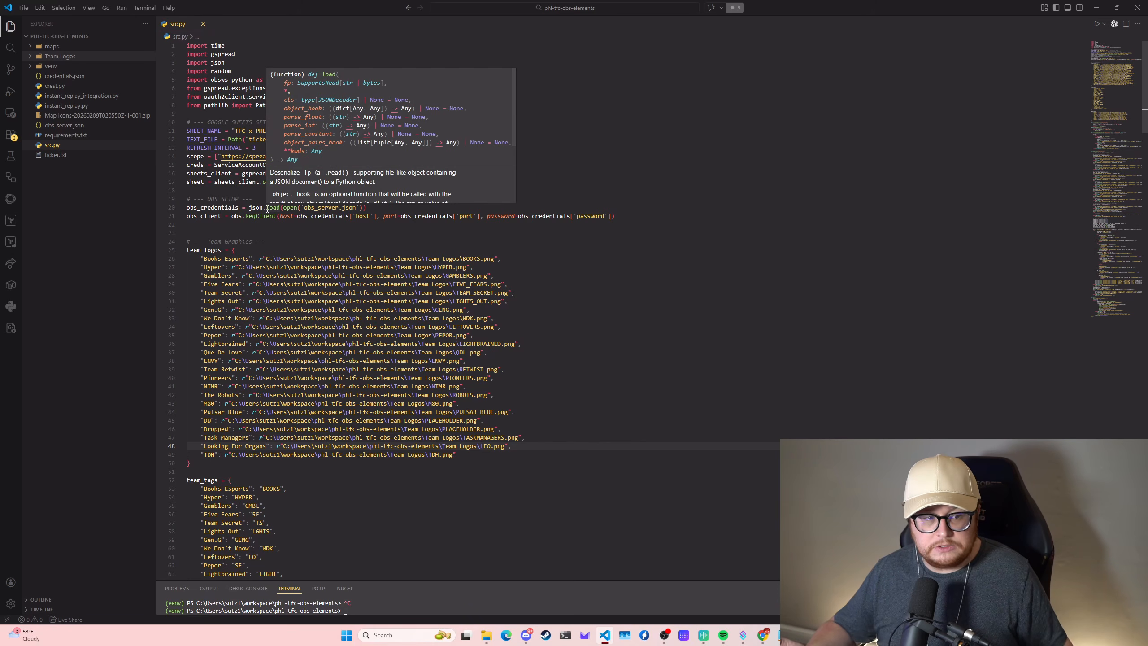
# - Examine the sheets_values indices for the orange team in update_obs, compare them with the control spreadsheet, and return to VS Code
pyautogui.scroll(-4, 658, 184)
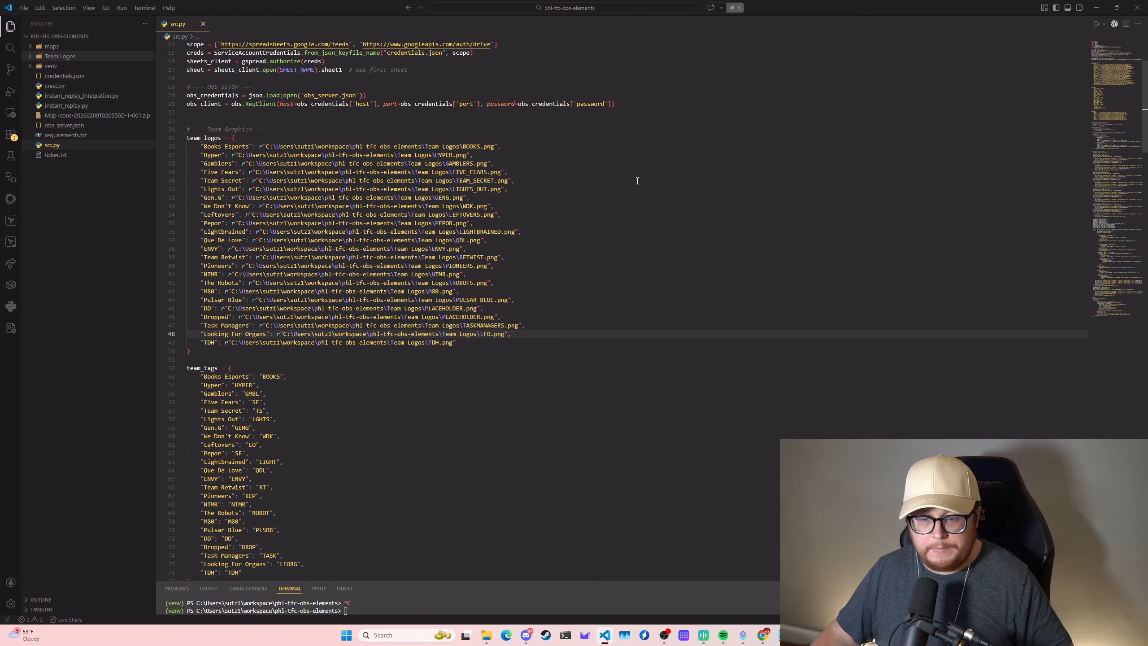
pyautogui.scroll(-10, 637, 180)
pyautogui.scroll(-20, 634, 198)
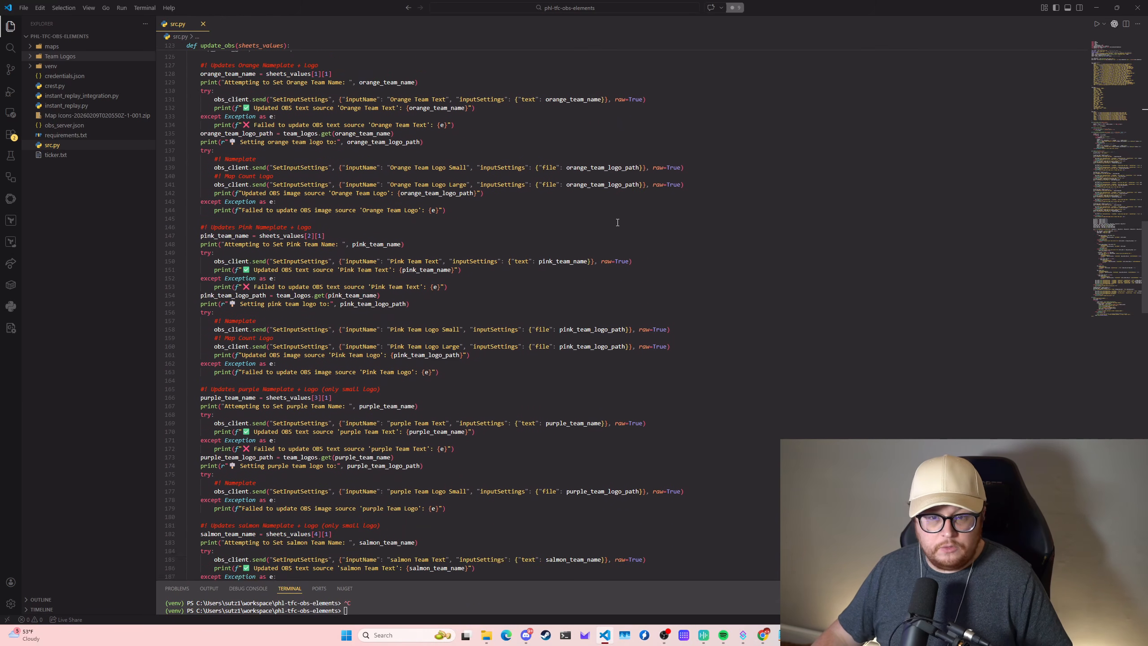
pyautogui.click(308, 118)
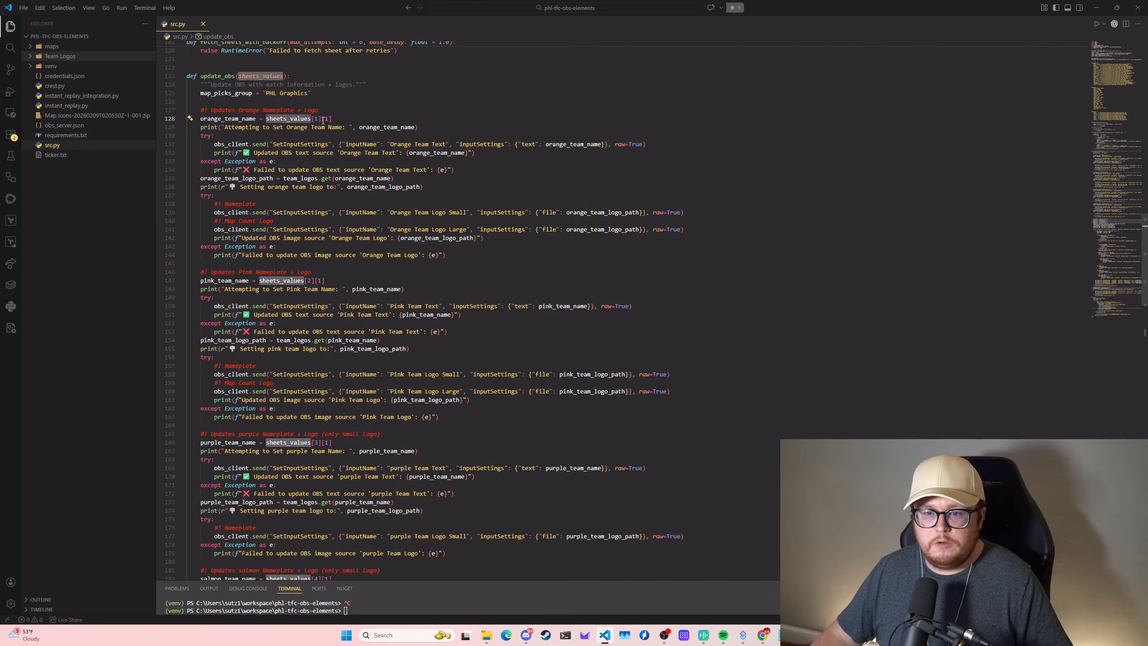
pyautogui.moveTo(323, 120); pyautogui.dragTo(332, 120)
pyautogui.click(312, 119)
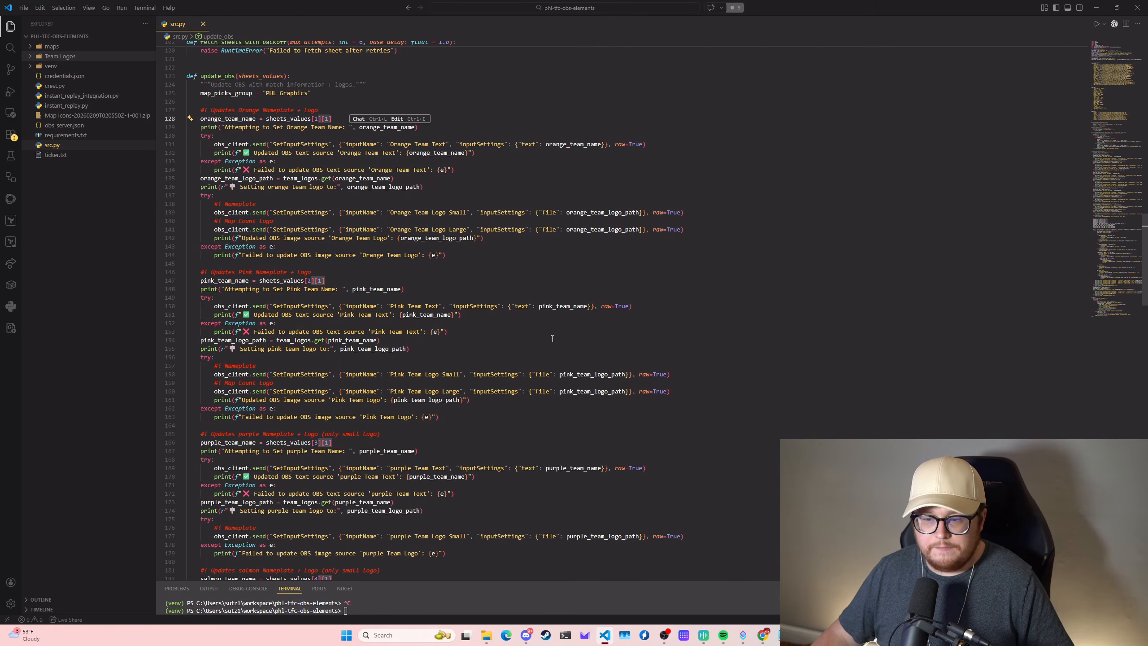
pyautogui.click(802, 635)
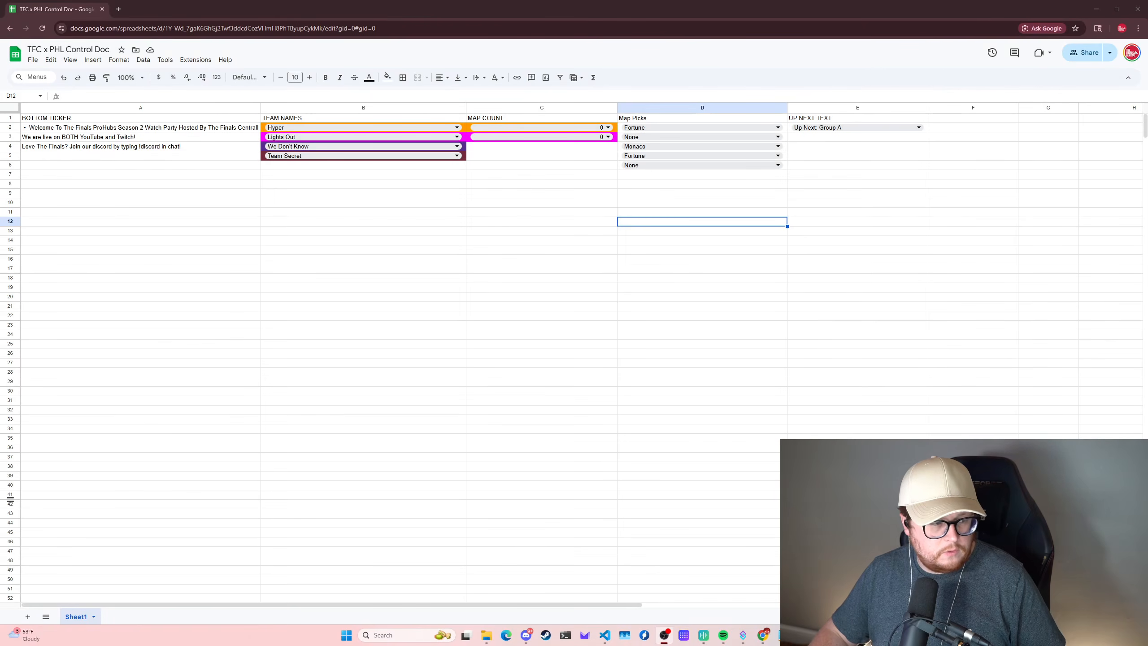
pyautogui.click(605, 636)
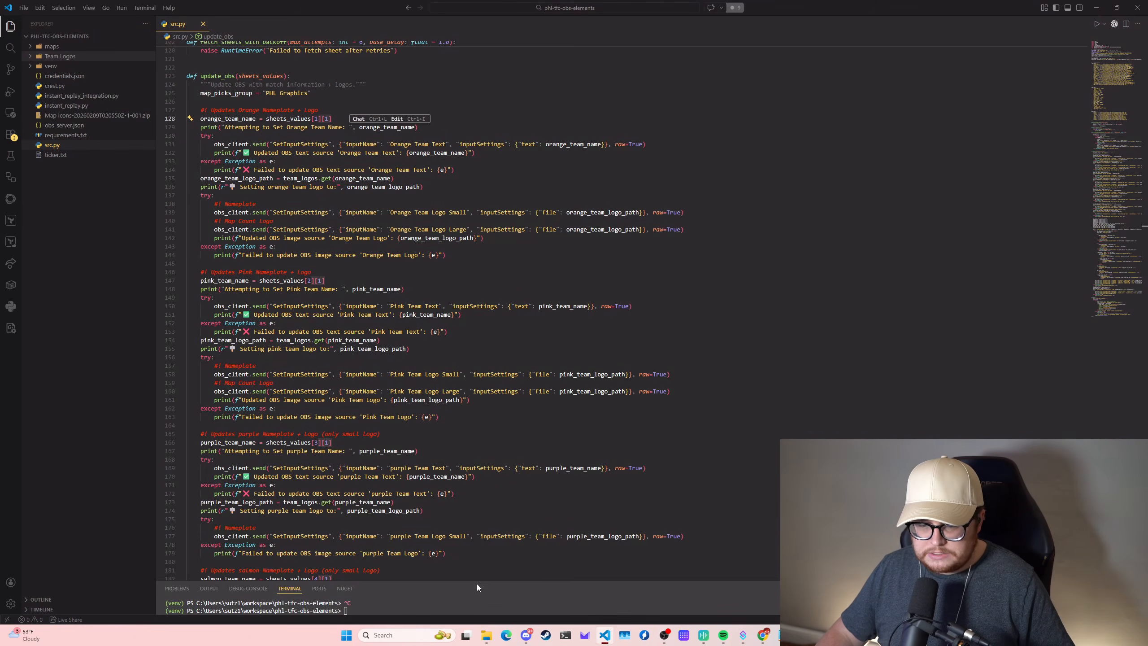
# - Run python .\src.py in the terminal, enlarge the terminal panel, and highlight the output line about Map Pick 5
pyautogui.moveTo(477, 583); pyautogui.dragTo(465, 492)
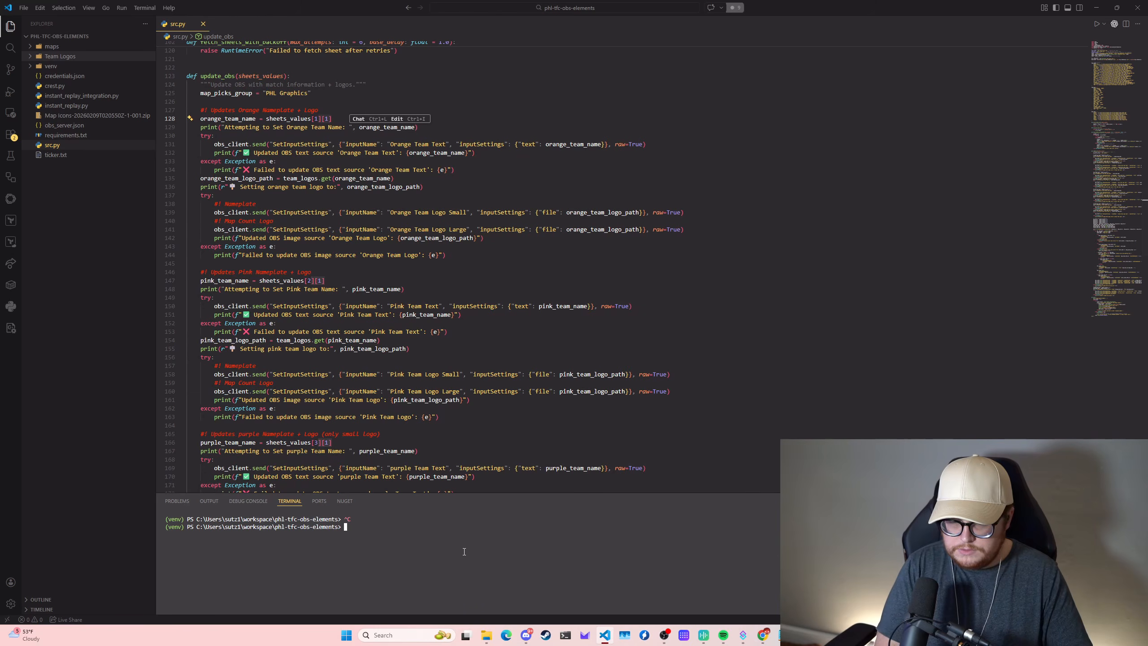
pyautogui.write('python .\\src.py')
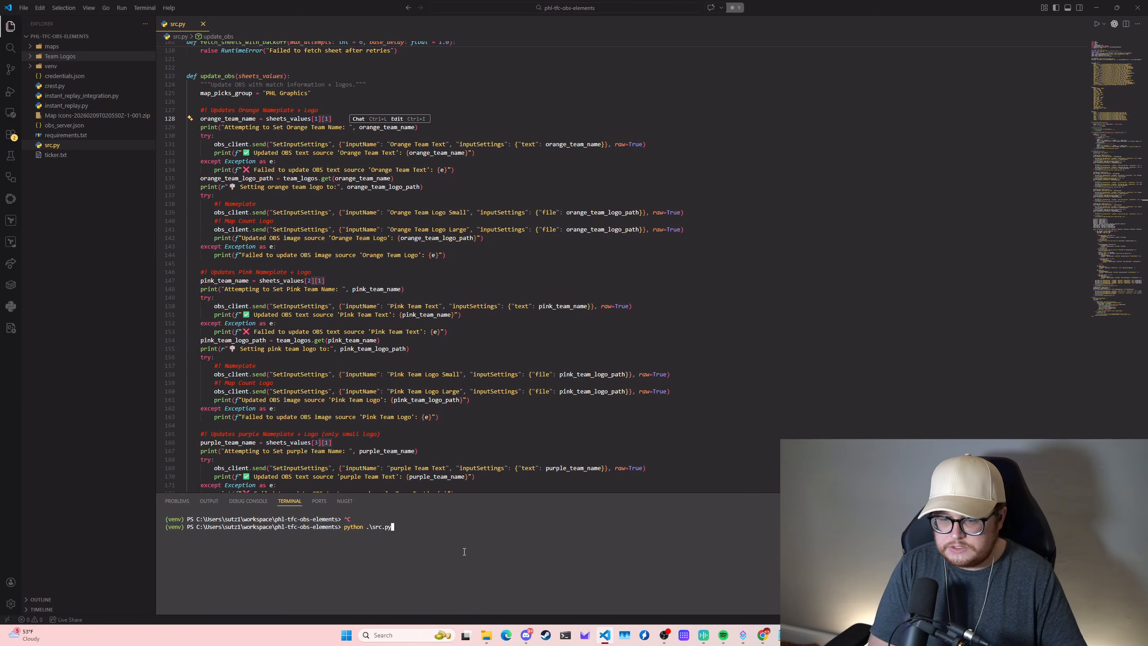
pyautogui.press('Return')
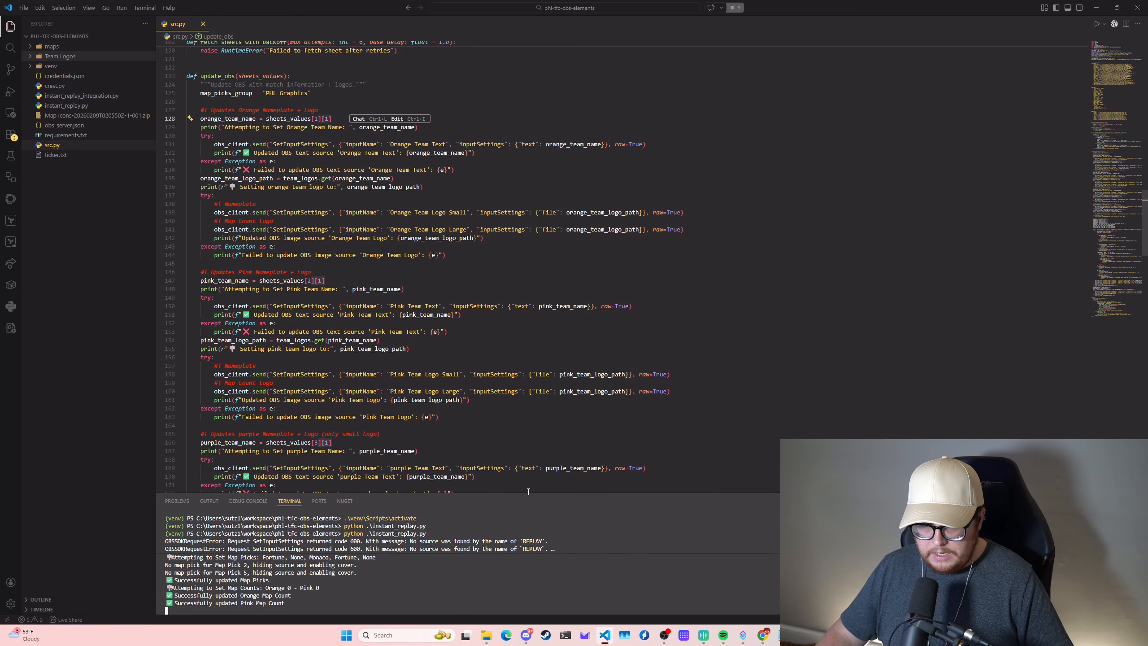
pyautogui.moveTo(528, 493); pyautogui.dragTo(547, 313)
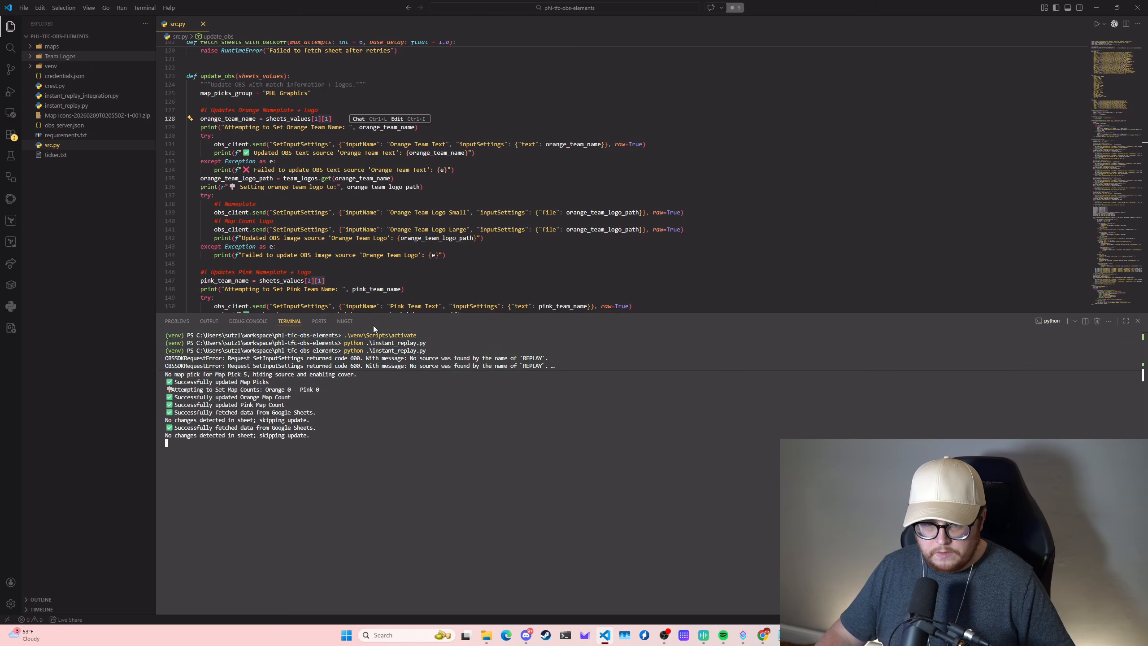
pyautogui.scroll(-2, 452, 271)
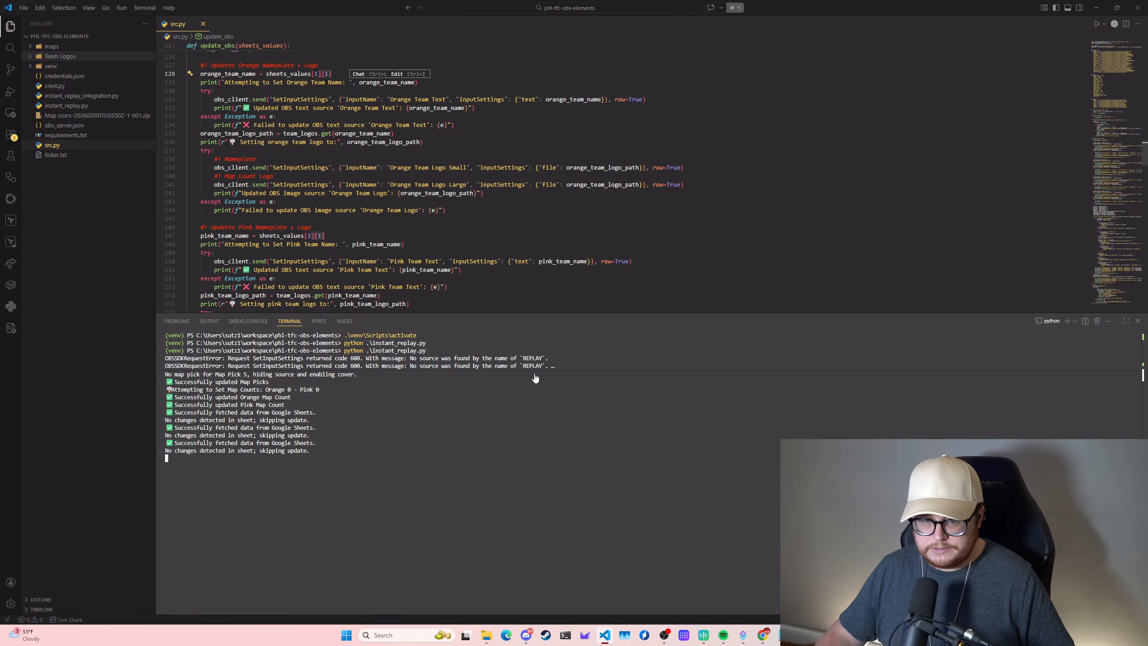
pyautogui.moveTo(165, 374); pyautogui.dragTo(397, 374)
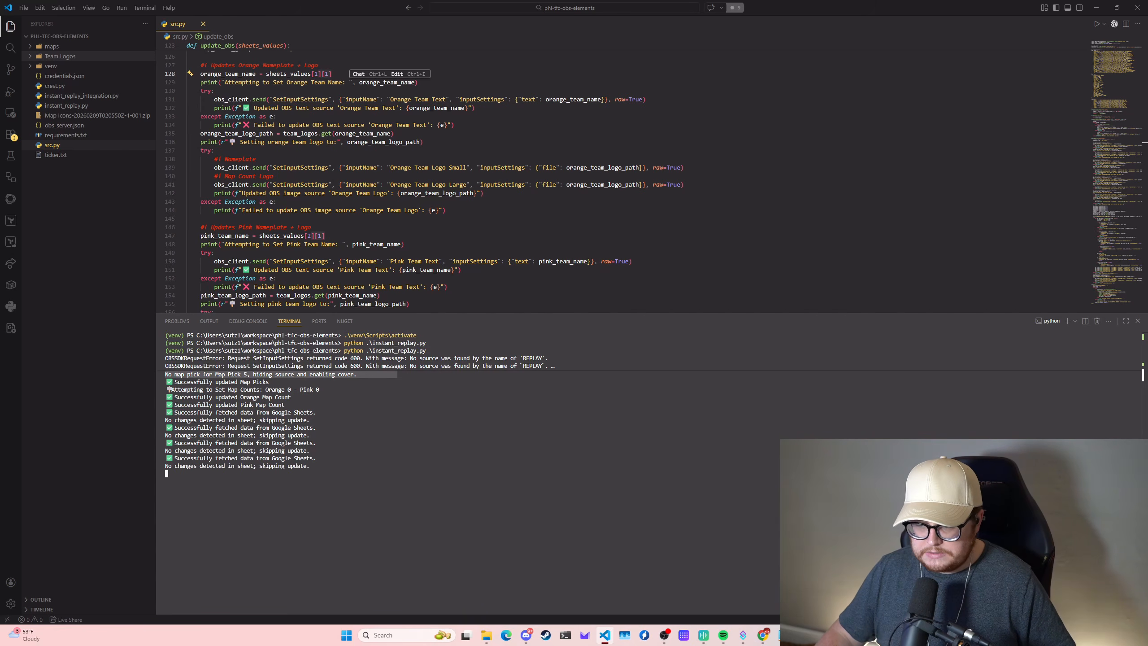
# - In the Google Sheets control document, set the four team names to Books Esports, We Don't Know, ENVY and Dropped
pyautogui.hotkey('alt', 'Tab')
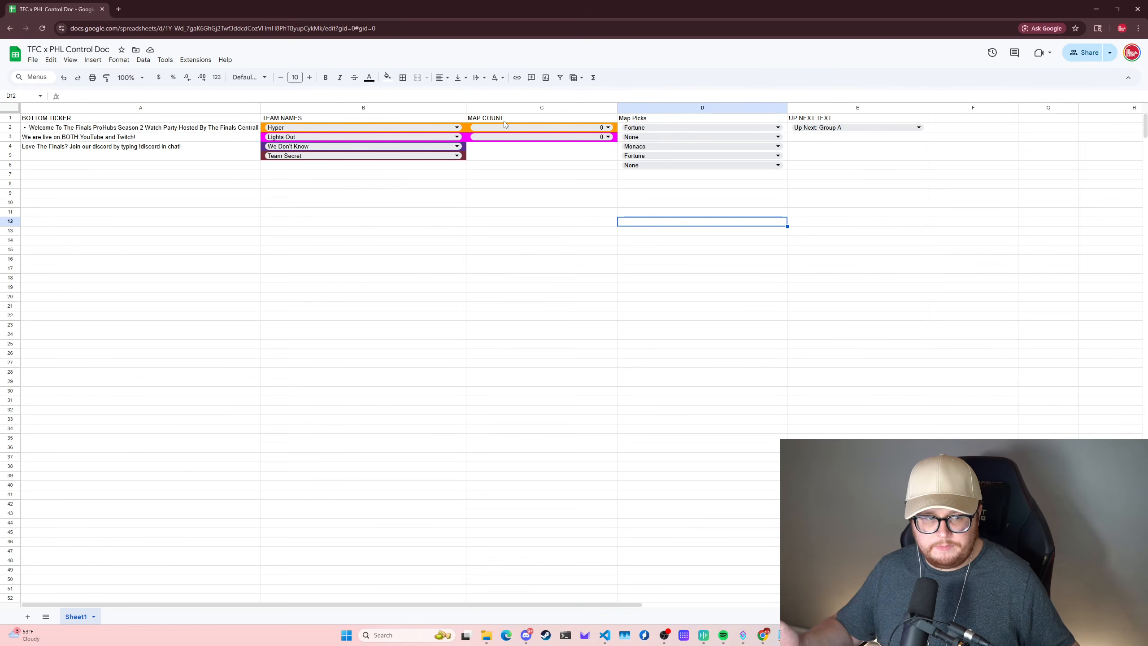
pyautogui.click(391, 128)
pyautogui.click(392, 143)
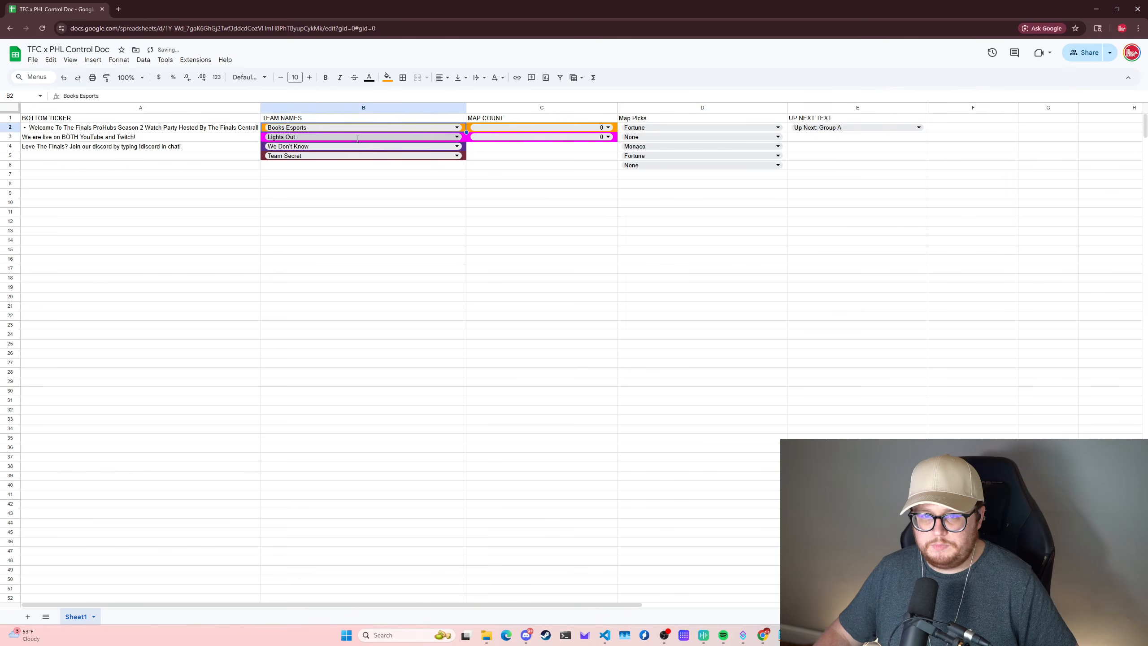
pyautogui.click(356, 138)
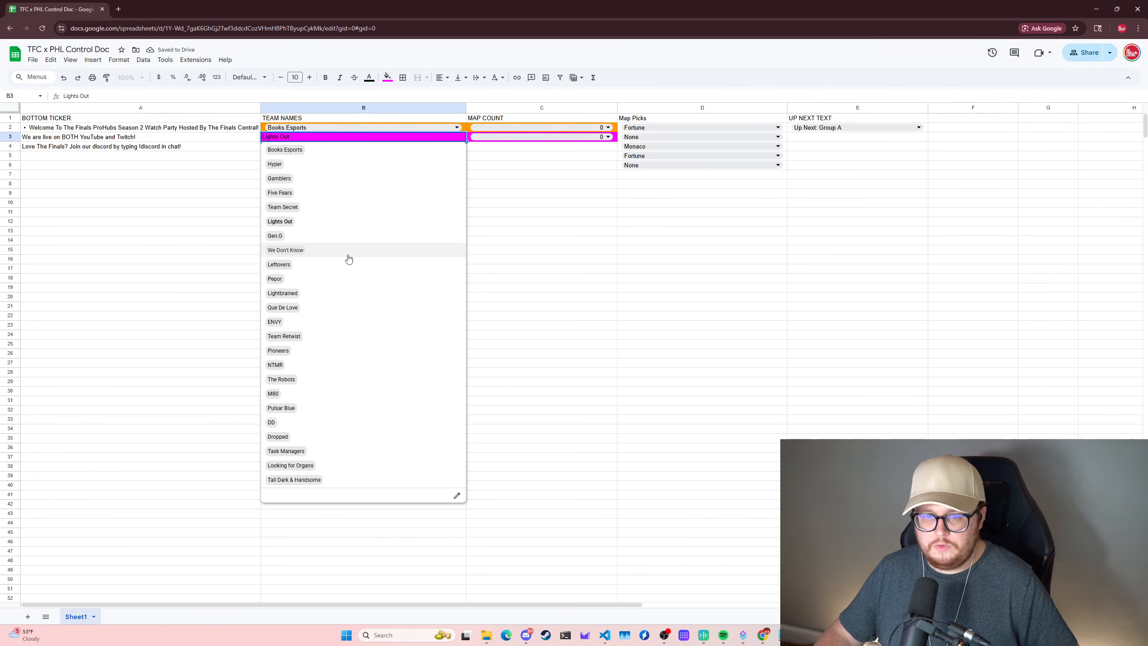
pyautogui.click(348, 258)
pyautogui.click(357, 146)
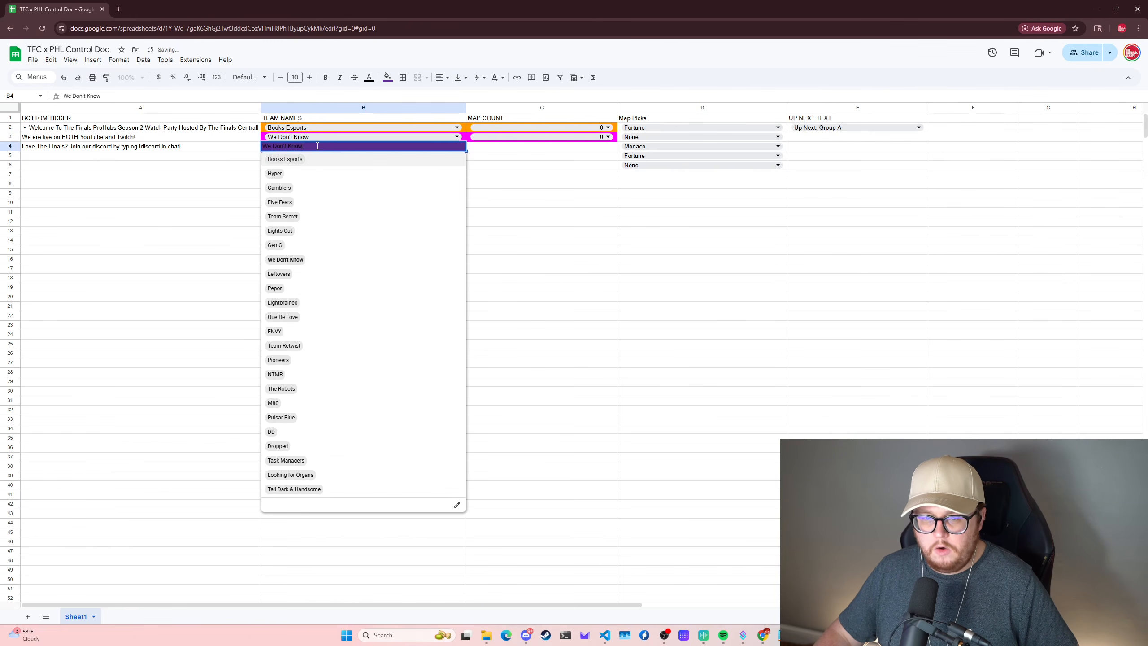
pyautogui.click(309, 332)
pyautogui.click(299, 156)
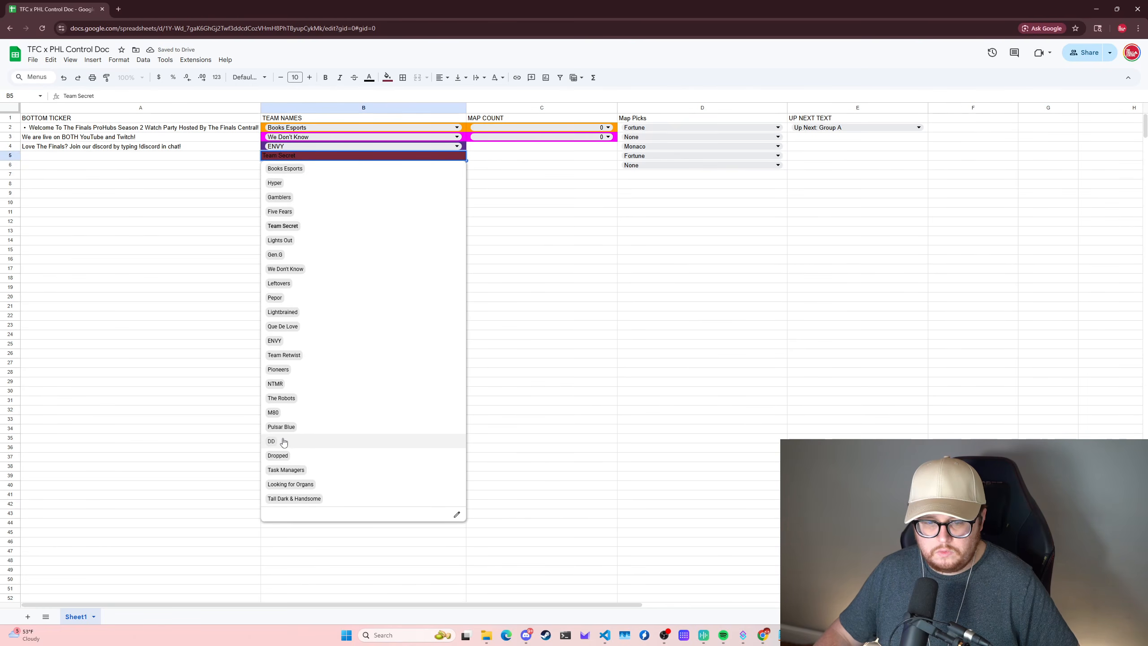
pyautogui.click(287, 457)
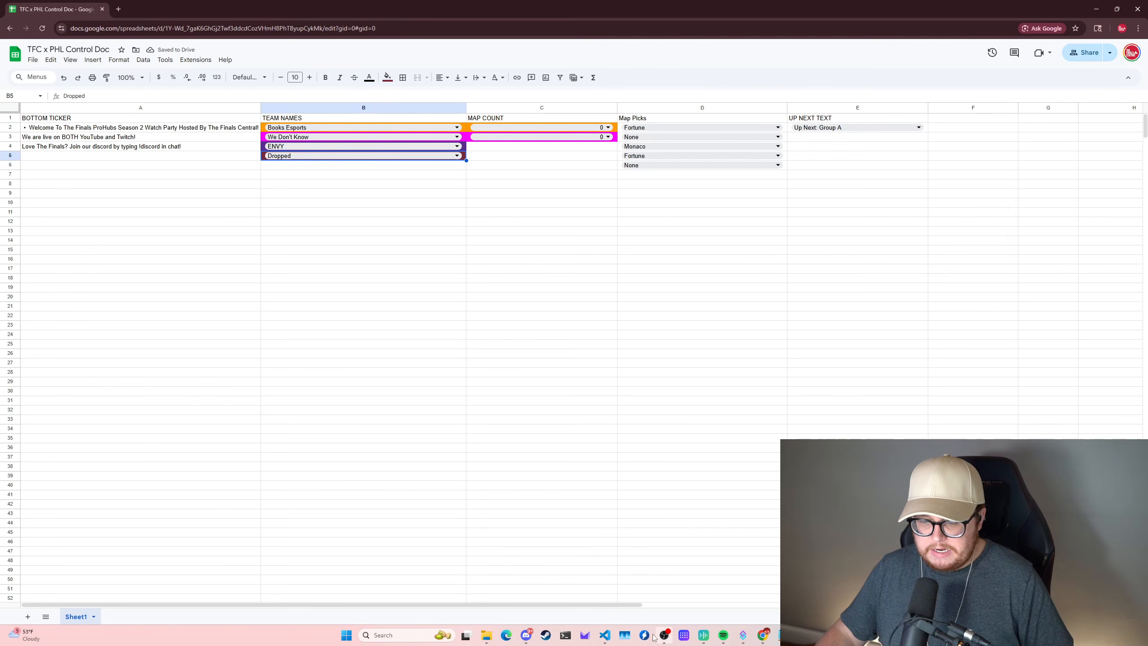
# - Switch to VS Code and check the script's terminal output, highlighting the map count update lines
pyautogui.click(605, 635)
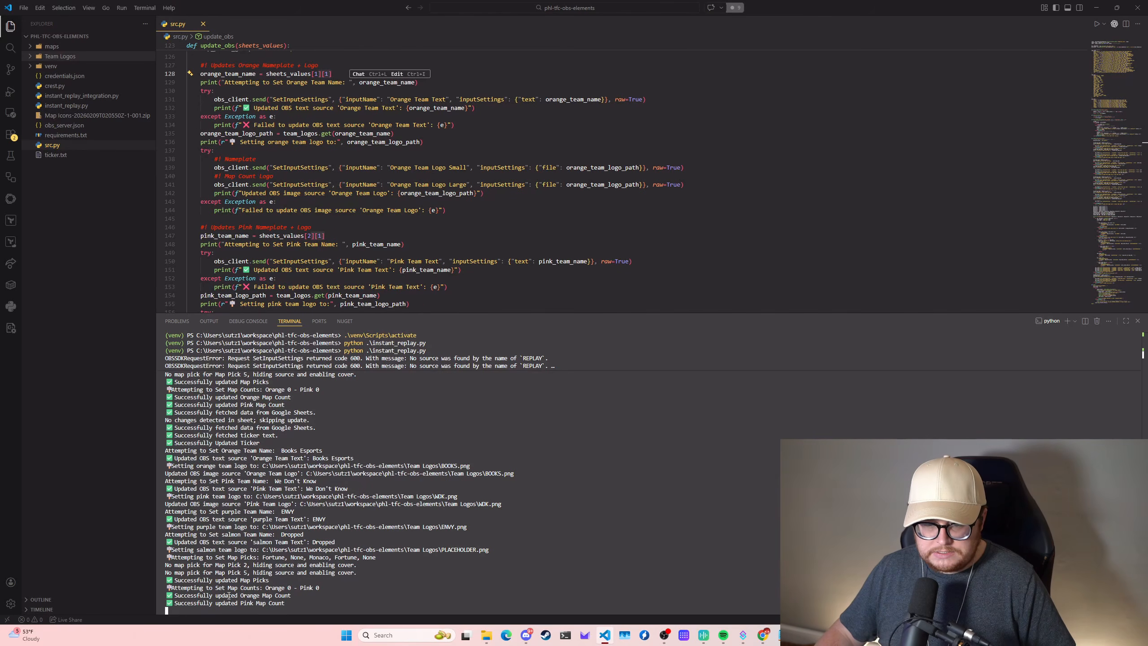
pyautogui.moveTo(232, 586); pyautogui.dragTo(344, 602)
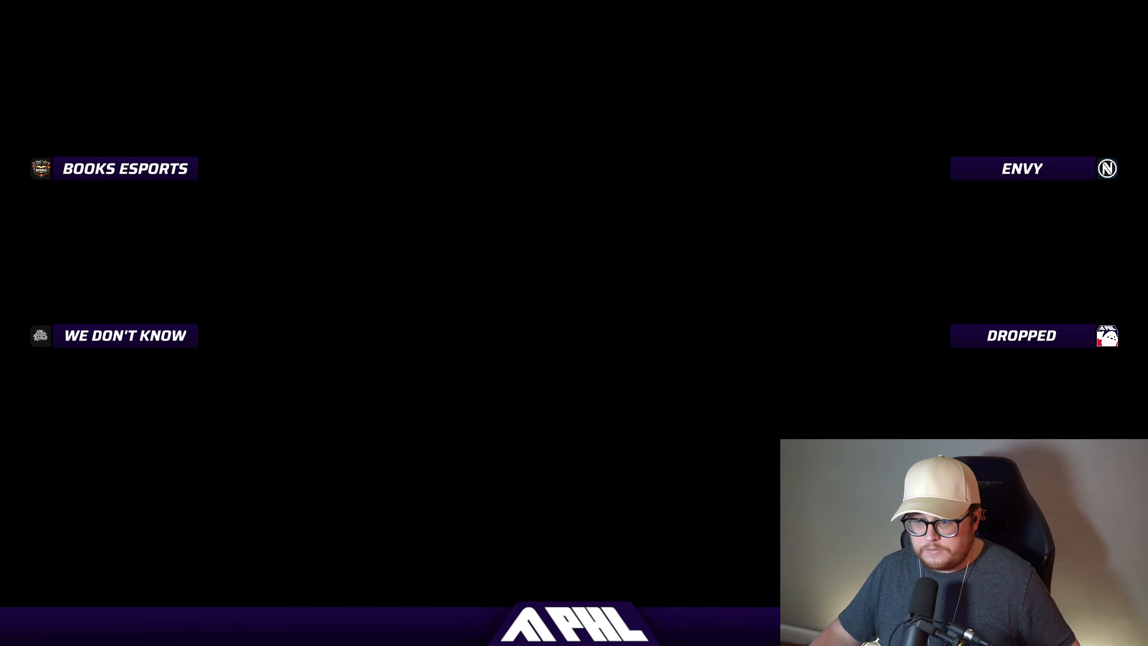
# - In OBS, make the CASHOUT scene's Display Capture source visible again, look through the scene list and select Caster 2
pyautogui.click(310, 477)
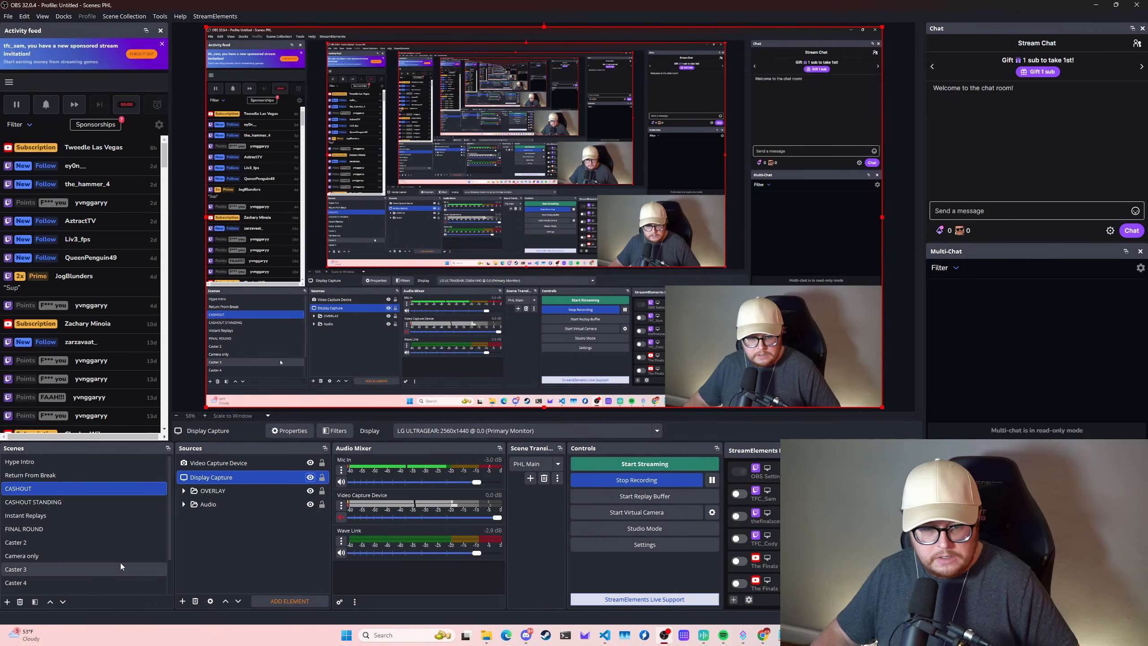
pyautogui.scroll(-2, 109, 518)
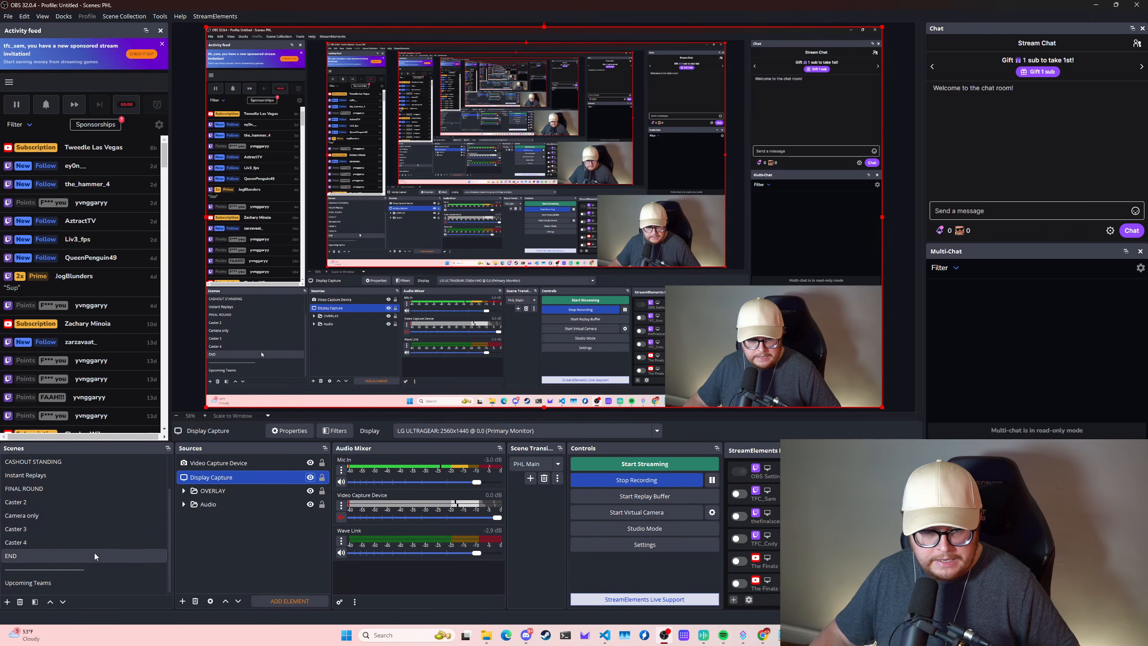
pyautogui.scroll(2, 94, 547)
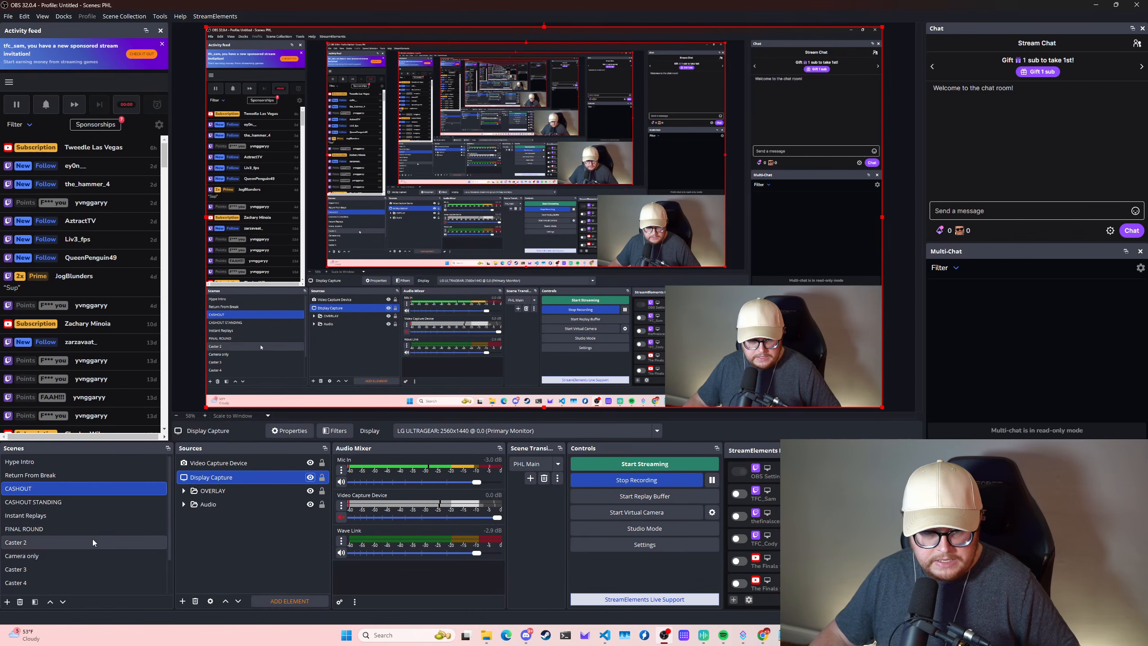
pyautogui.click(90, 542)
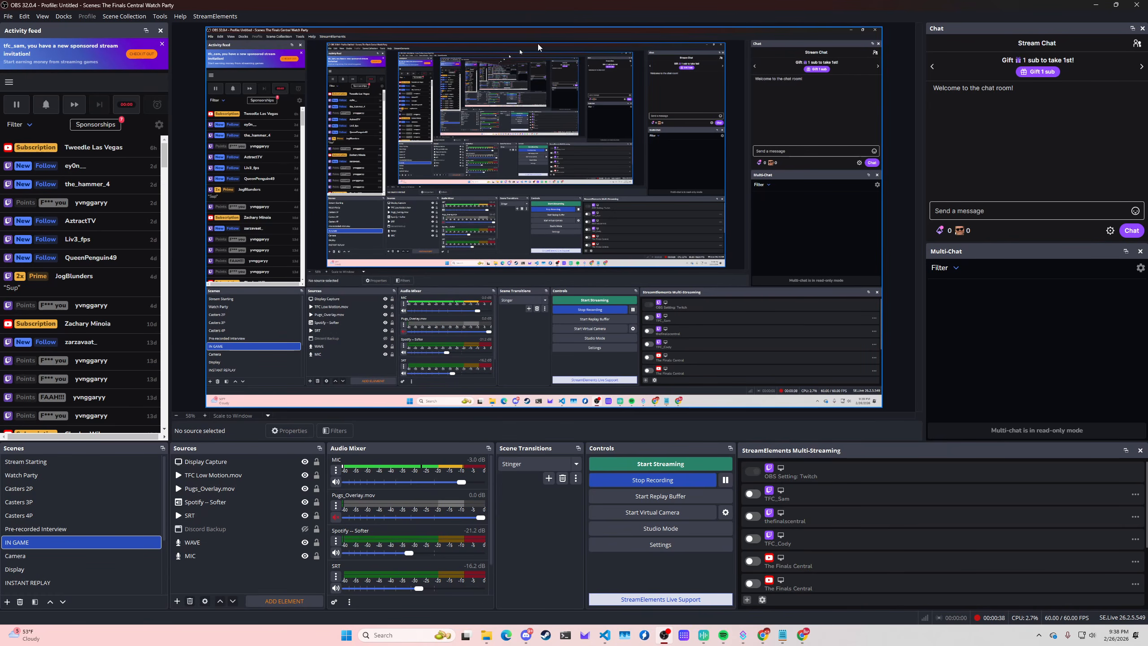
# - Open the Advanced Scene Switcher, move its window up toward the corner and enlarge it
pyautogui.click(162, 20)
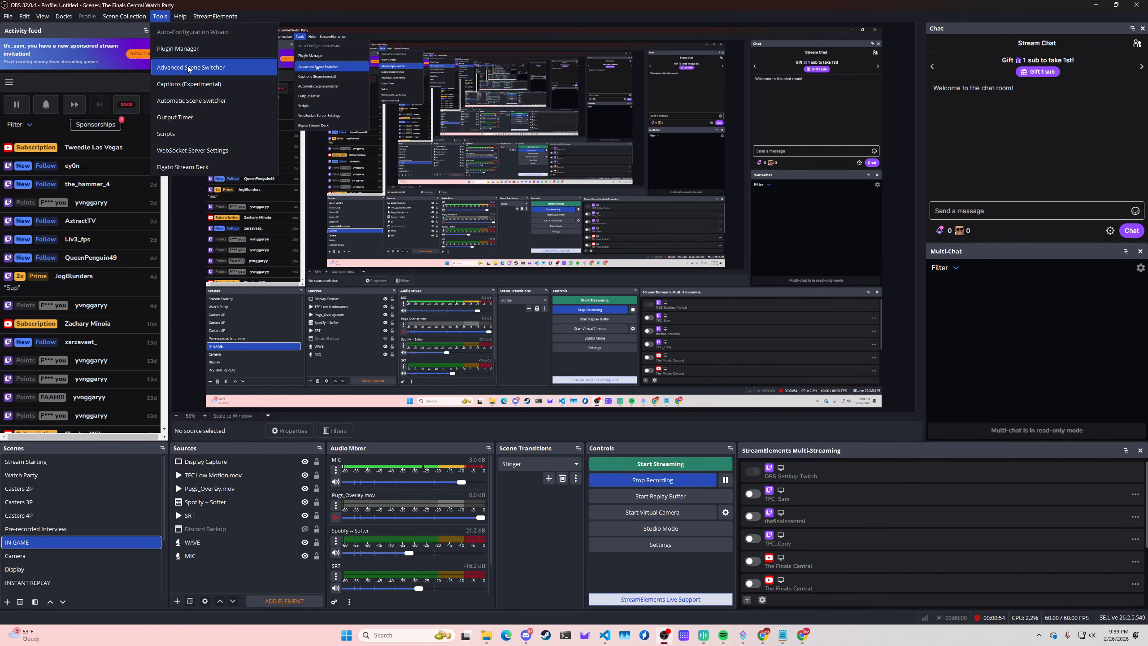
pyautogui.click(189, 67)
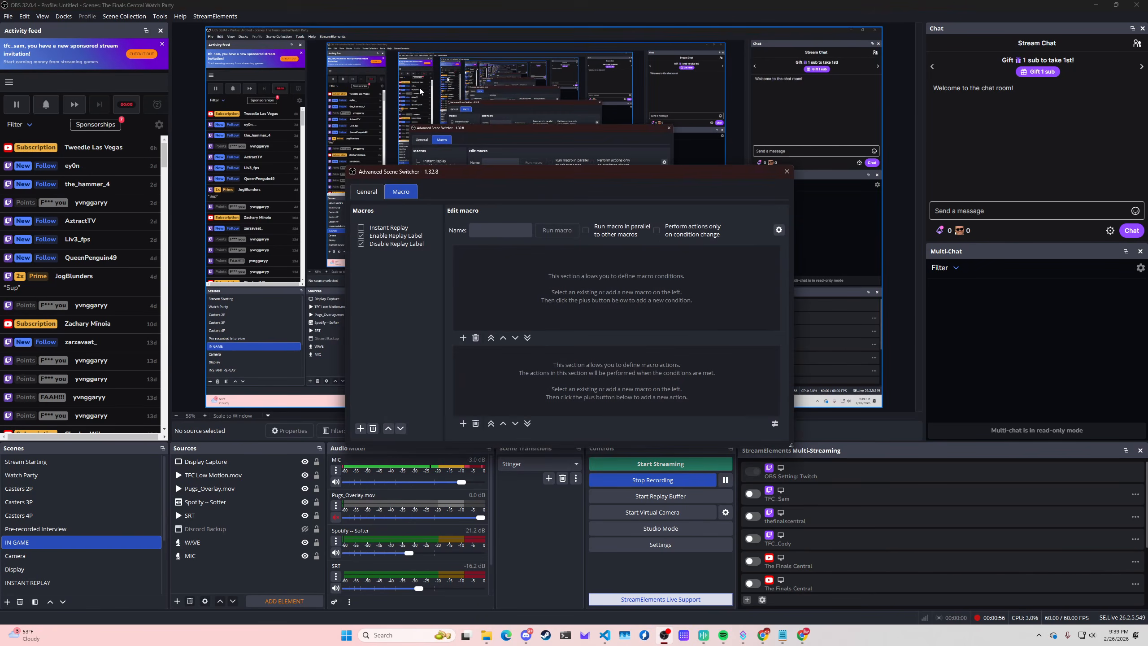
pyautogui.moveTo(596, 173); pyautogui.dragTo(436, 39)
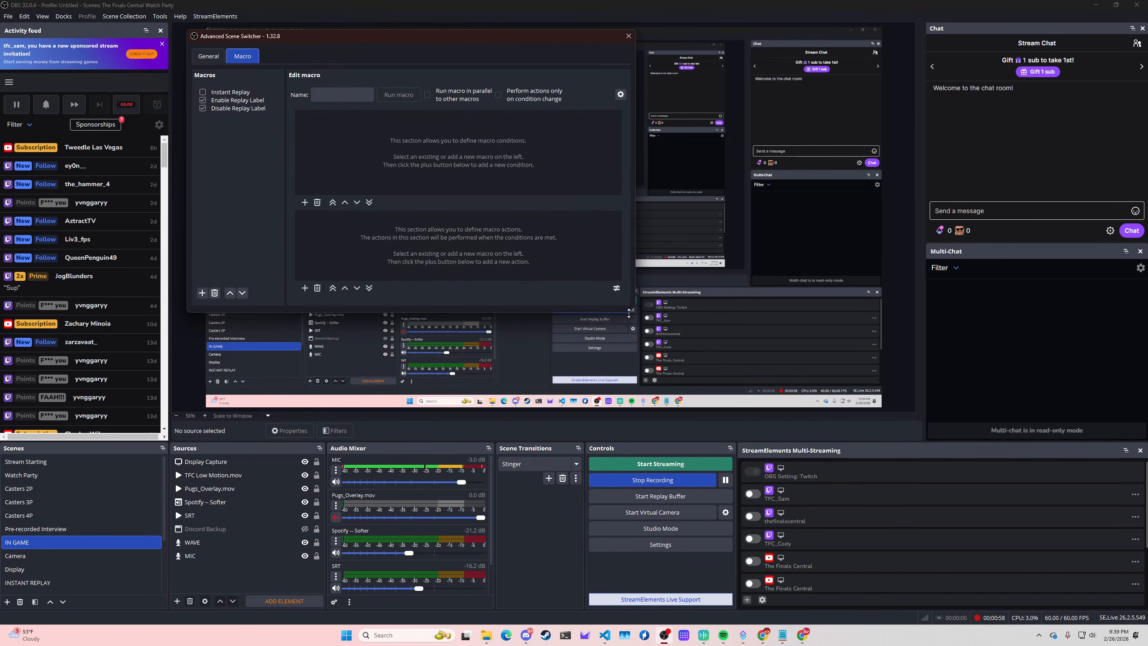
pyautogui.moveTo(629, 313); pyautogui.dragTo(937, 441)
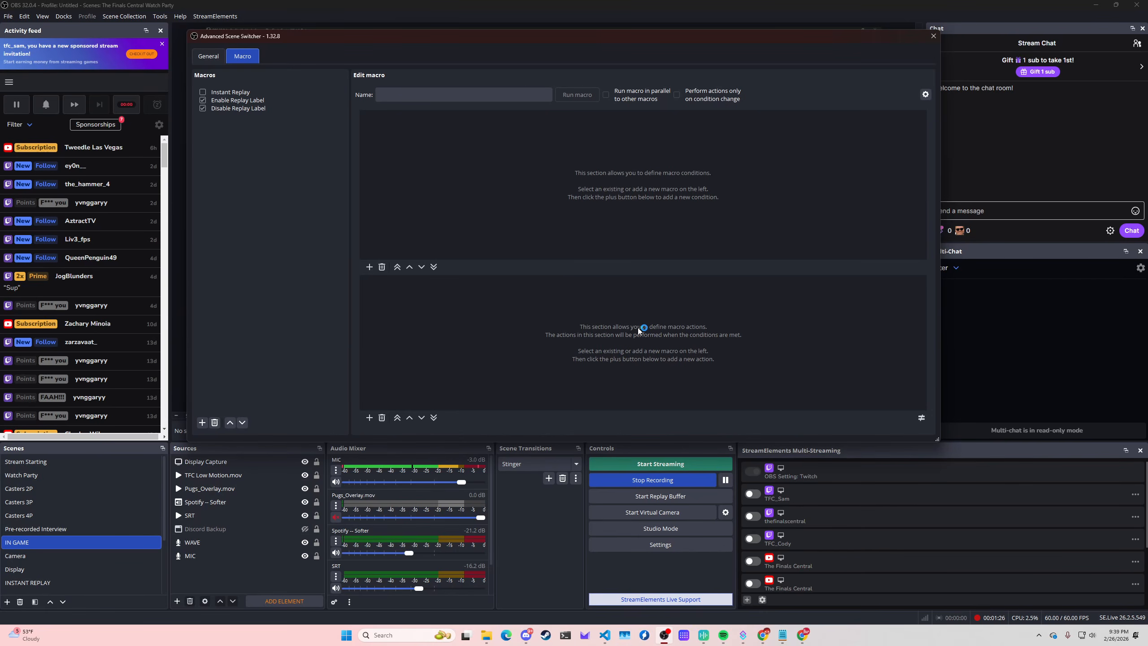
# - Enable the Instant Replay macro and set its media condition to the REPLAY source with the state Ended
pyautogui.click(208, 93)
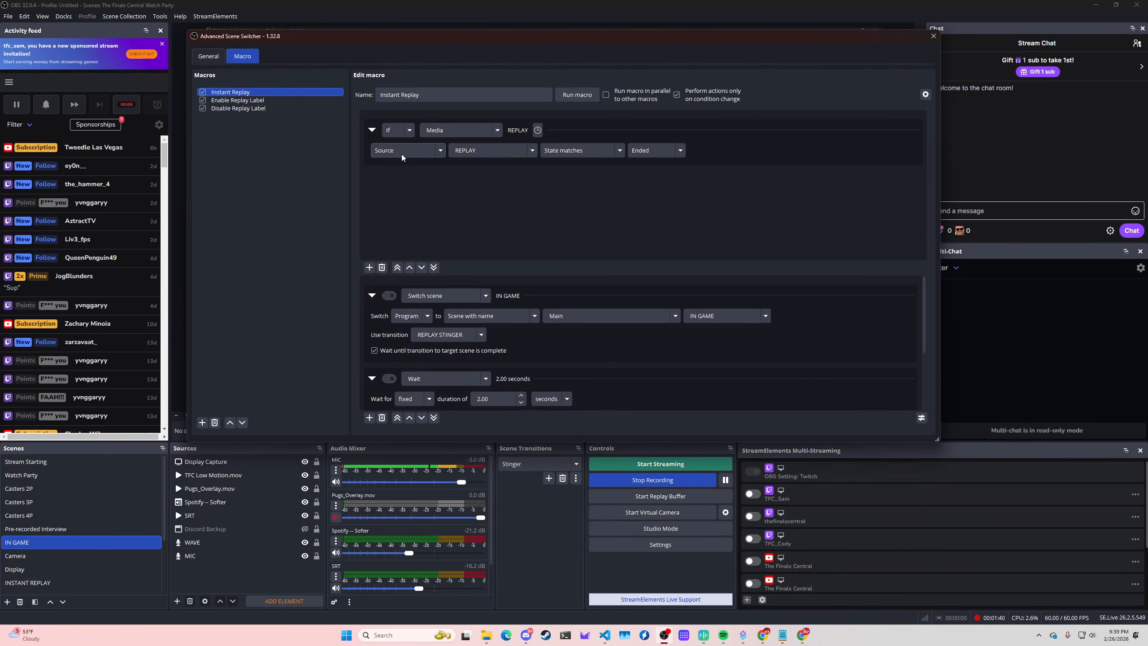
pyautogui.click(480, 151)
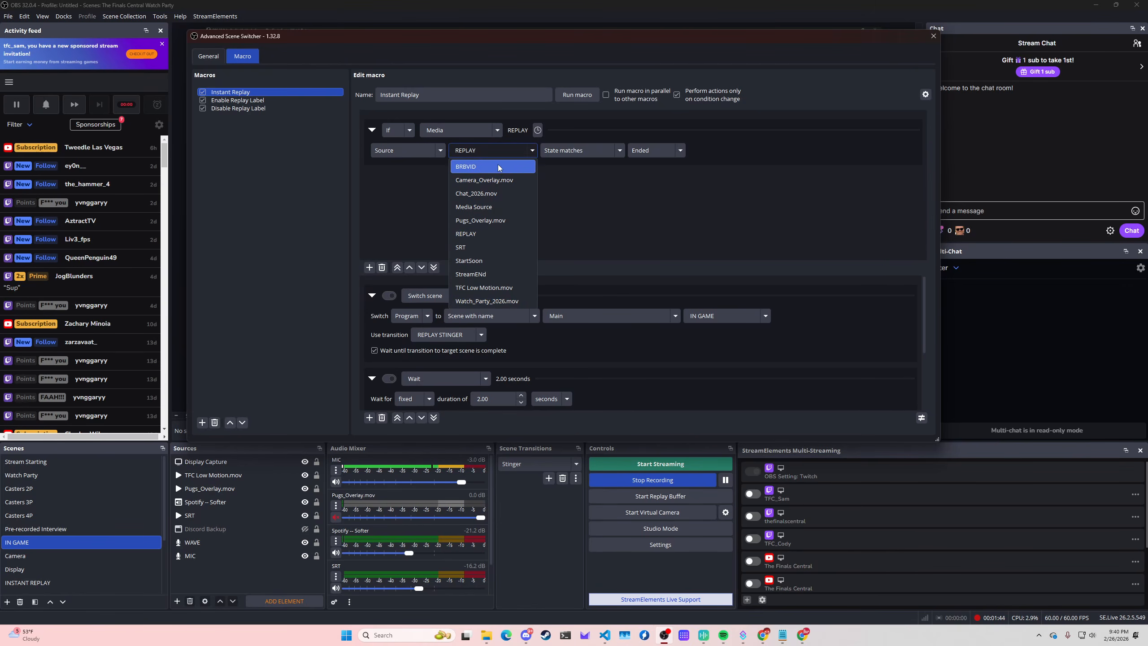
pyautogui.click(493, 233)
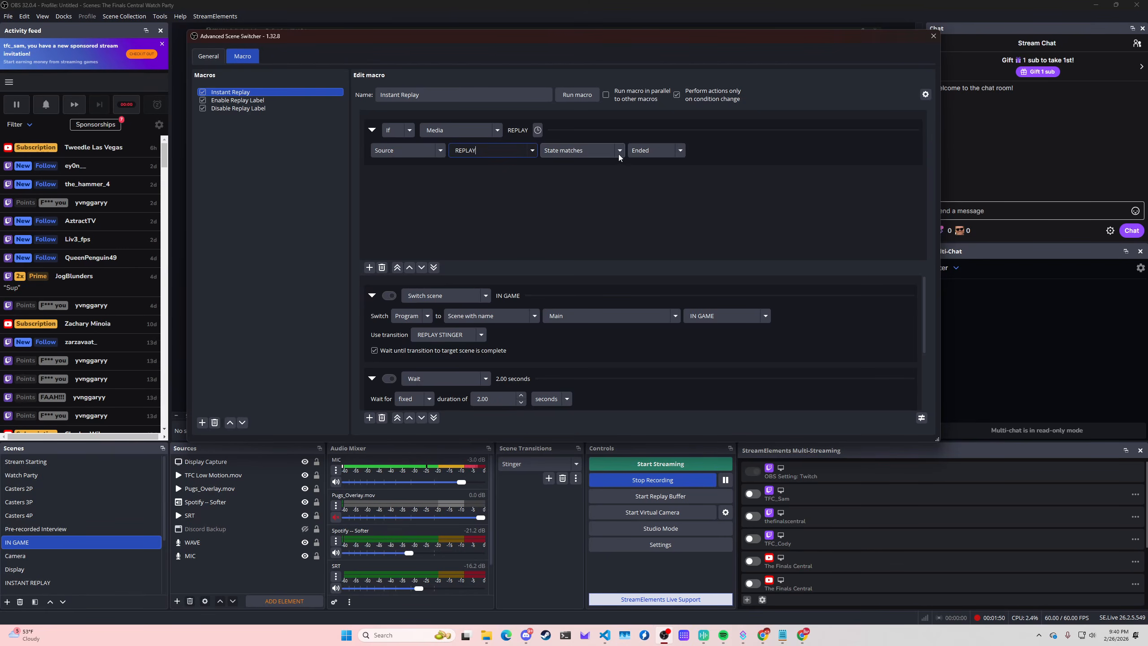
pyautogui.click(678, 151)
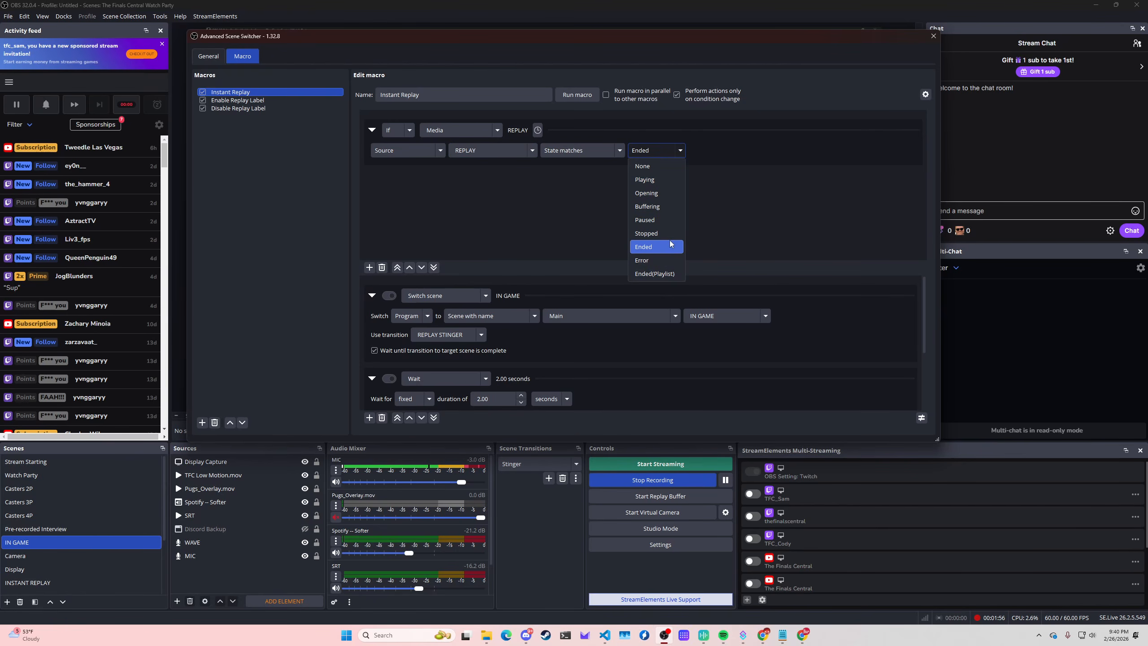
pyautogui.click(669, 252)
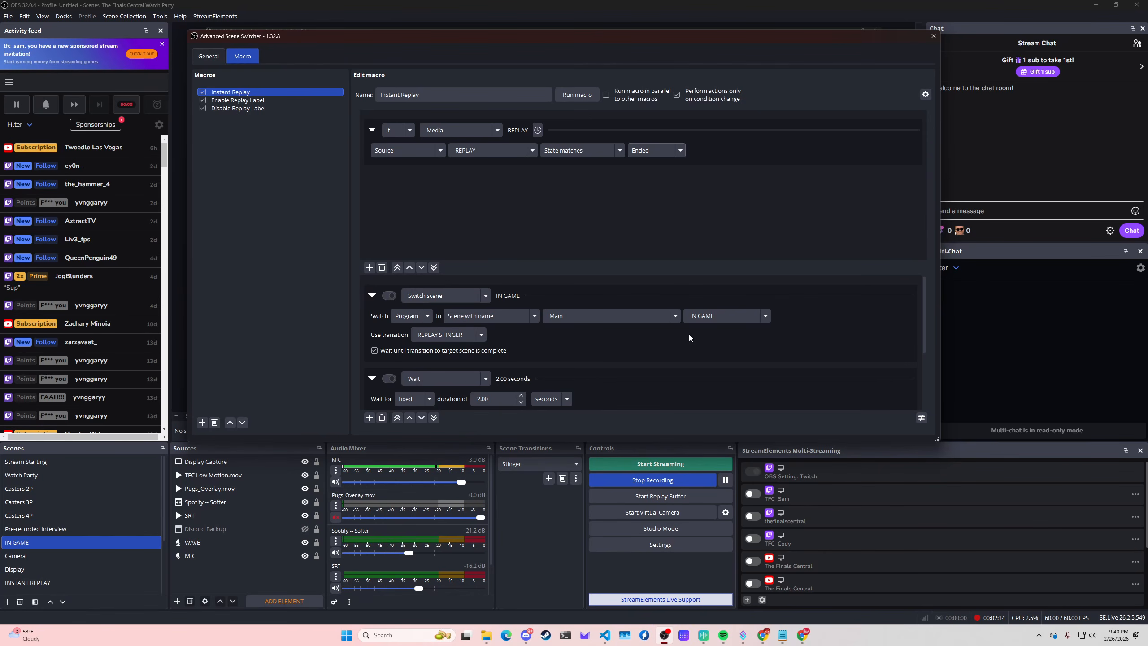
# - Examine the target scene and transition choices in the Instant Replay macro's Switch scene action without changing them
pyautogui.click(766, 316)
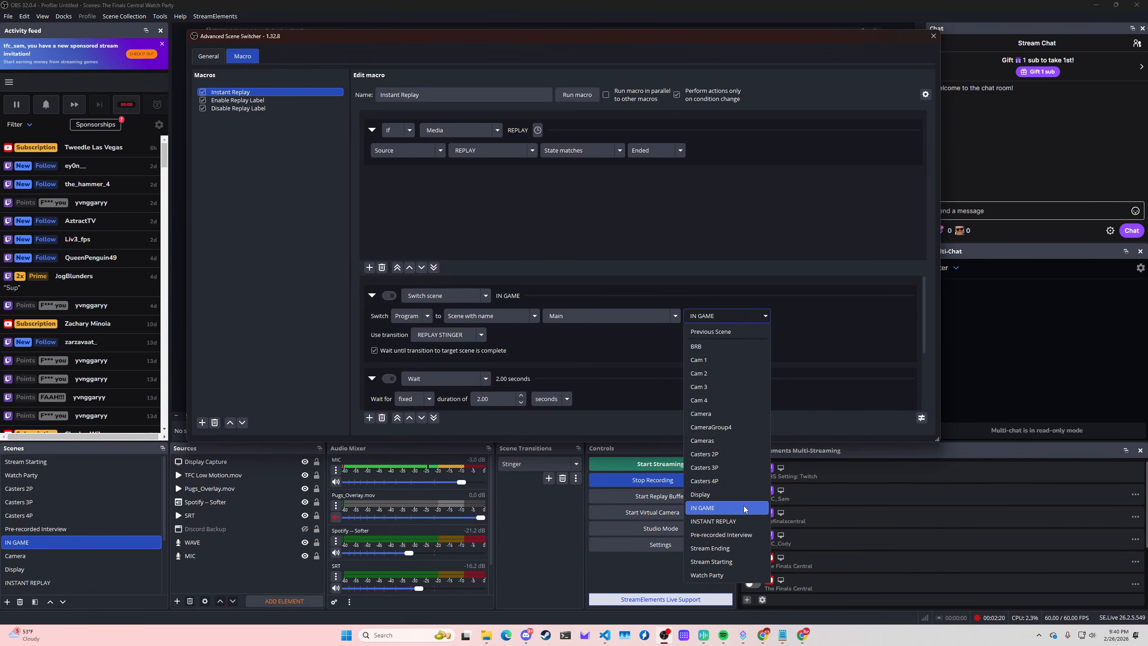
pyautogui.click(876, 341)
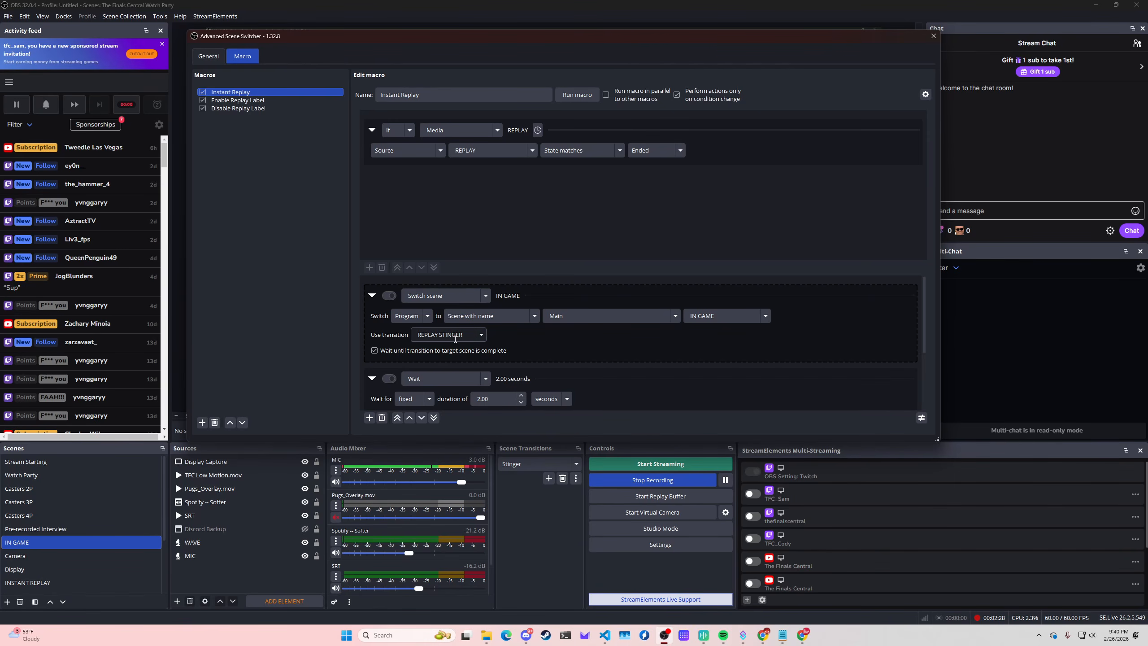
pyautogui.click(475, 339)
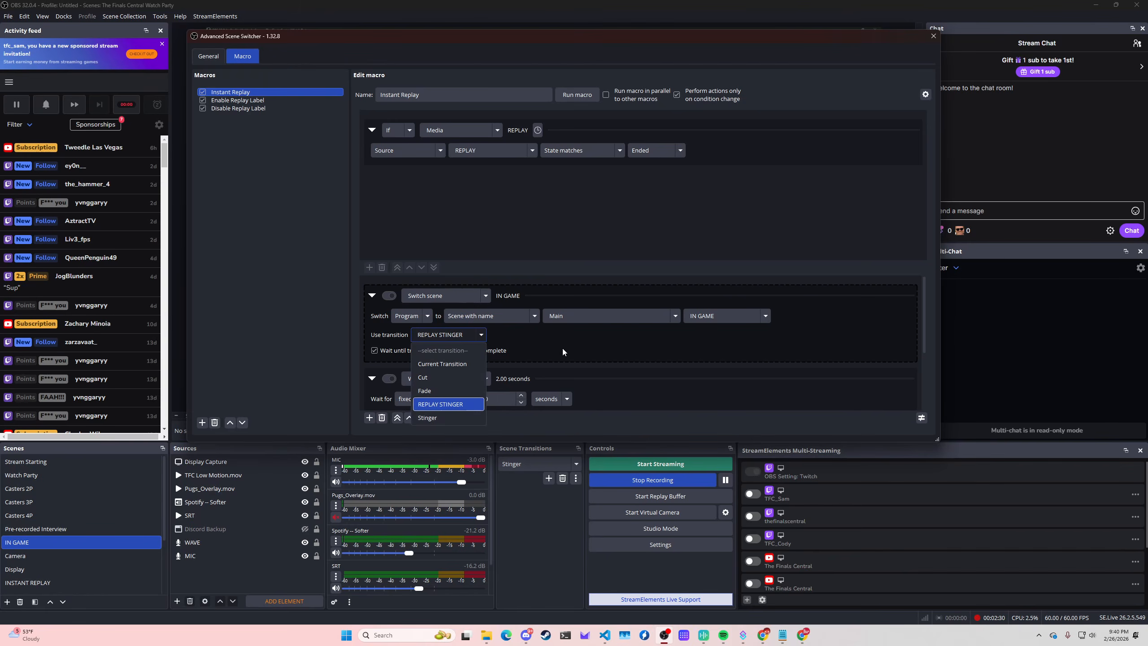
pyautogui.click(461, 343)
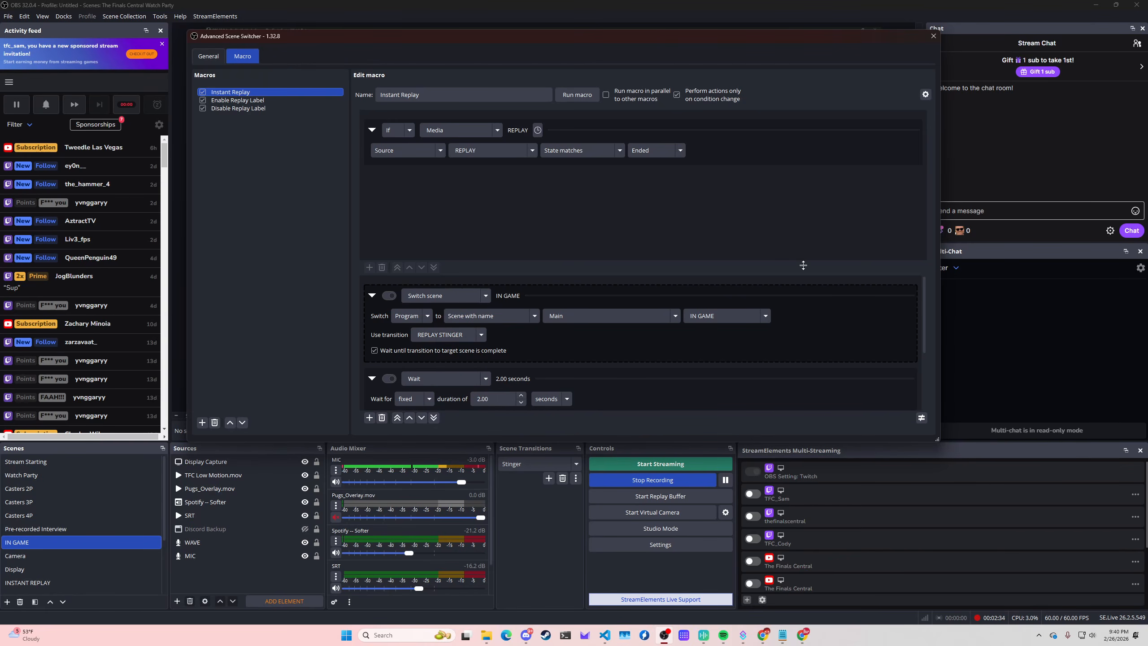
# - Review the Instant Replay macro's Wait and Transition actions, including the list of available action types
pyautogui.moveTo(924, 312); pyautogui.dragTo(925, 368)
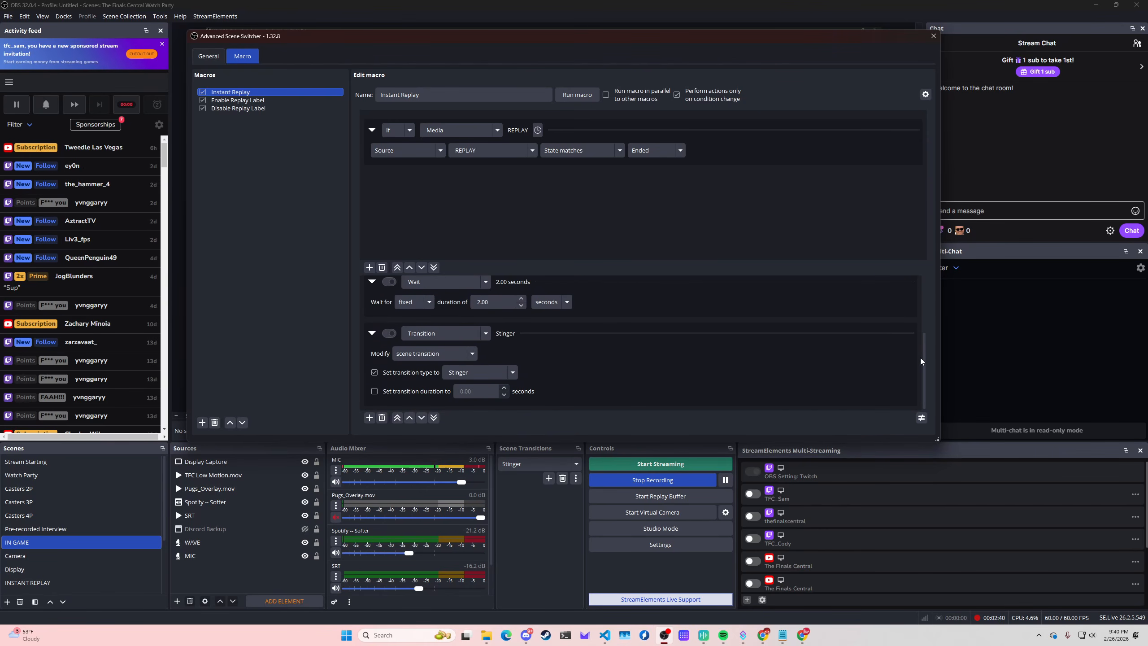
pyautogui.scroll(2, 773, 353)
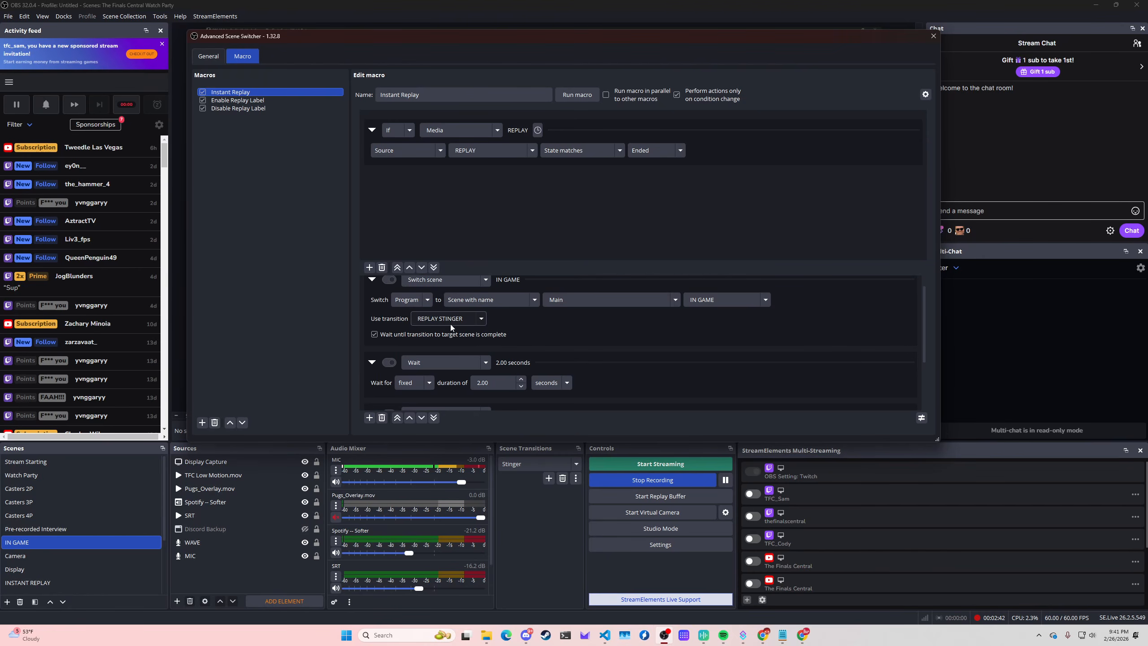
pyautogui.scroll(-1, 452, 328)
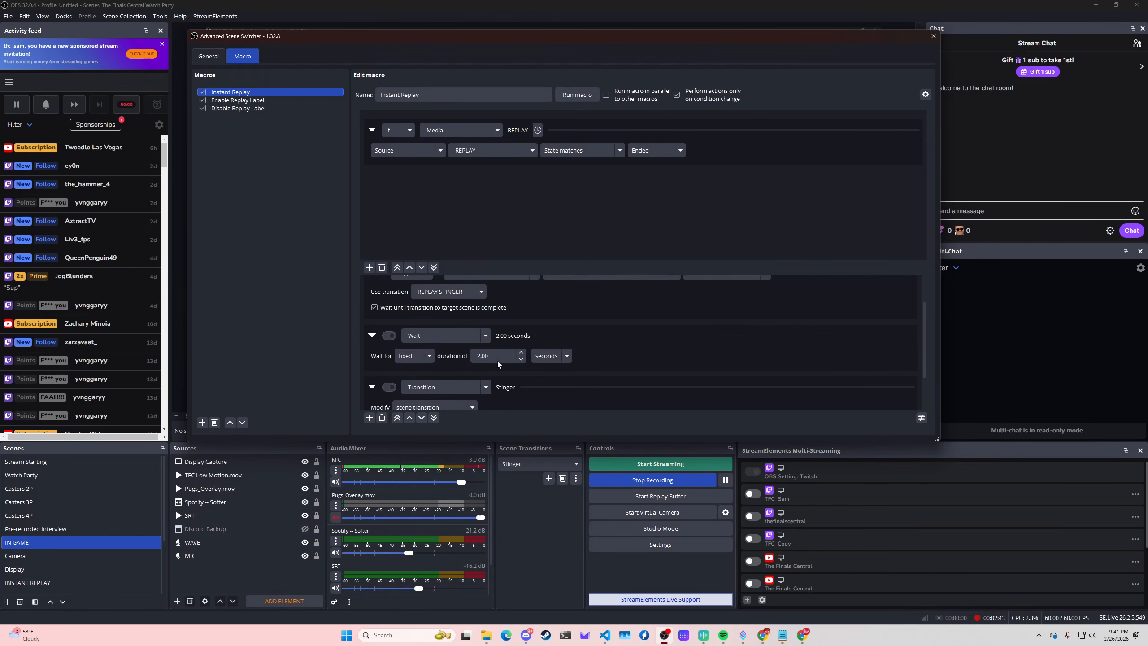
pyautogui.click(484, 337)
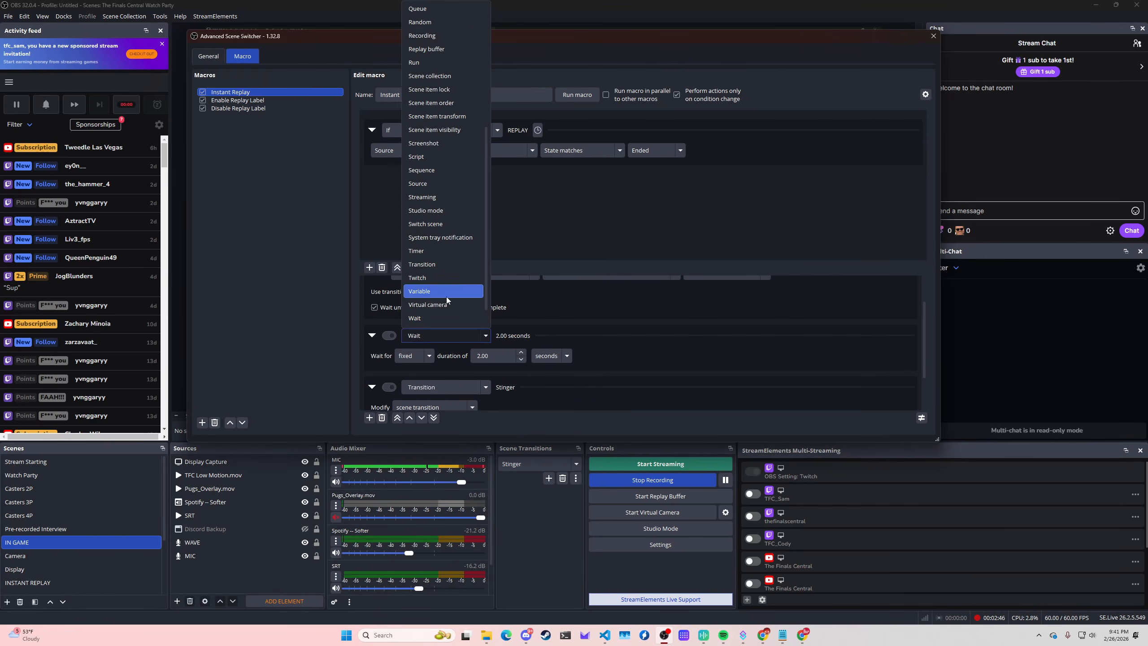
pyautogui.click(756, 358)
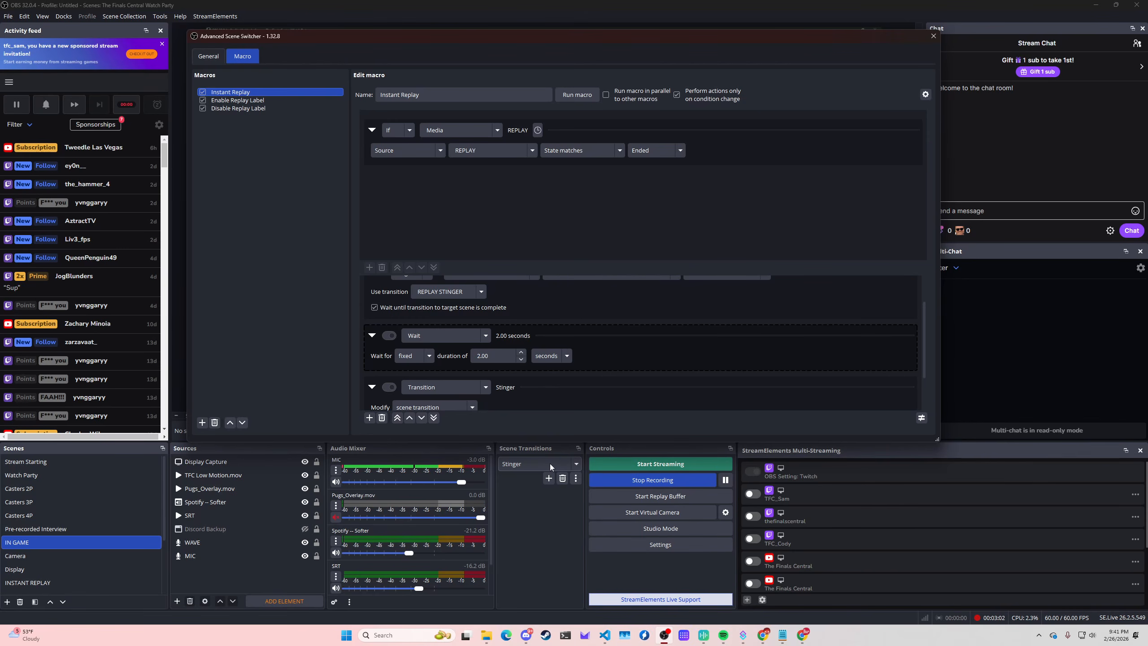
pyautogui.scroll(-1, 582, 387)
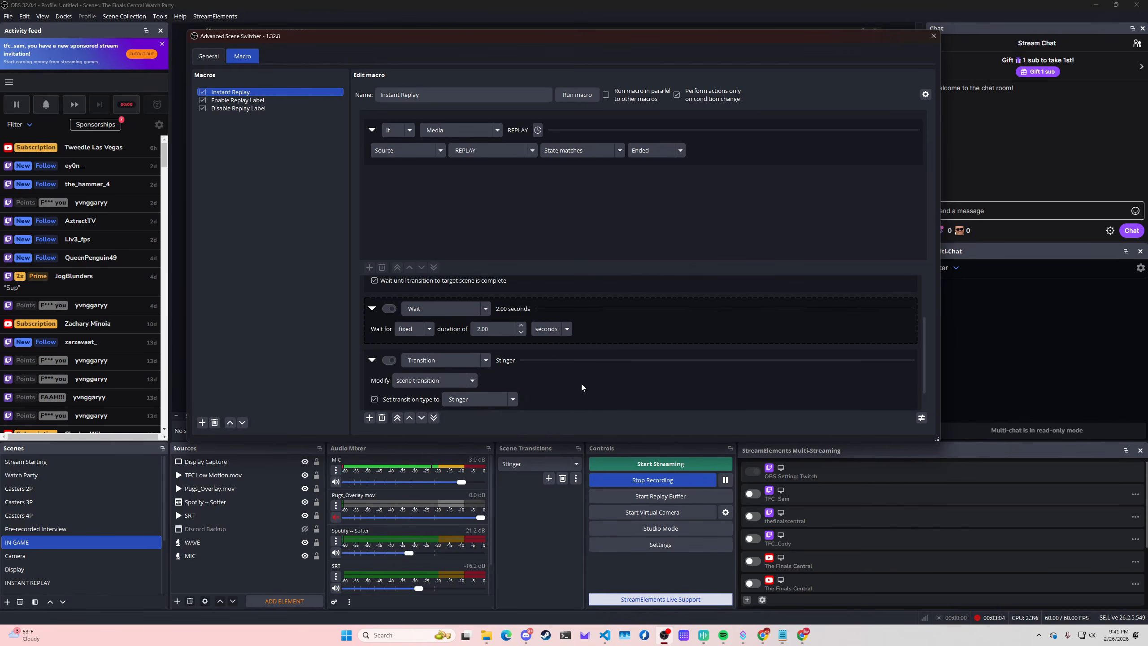
pyautogui.scroll(1, 574, 385)
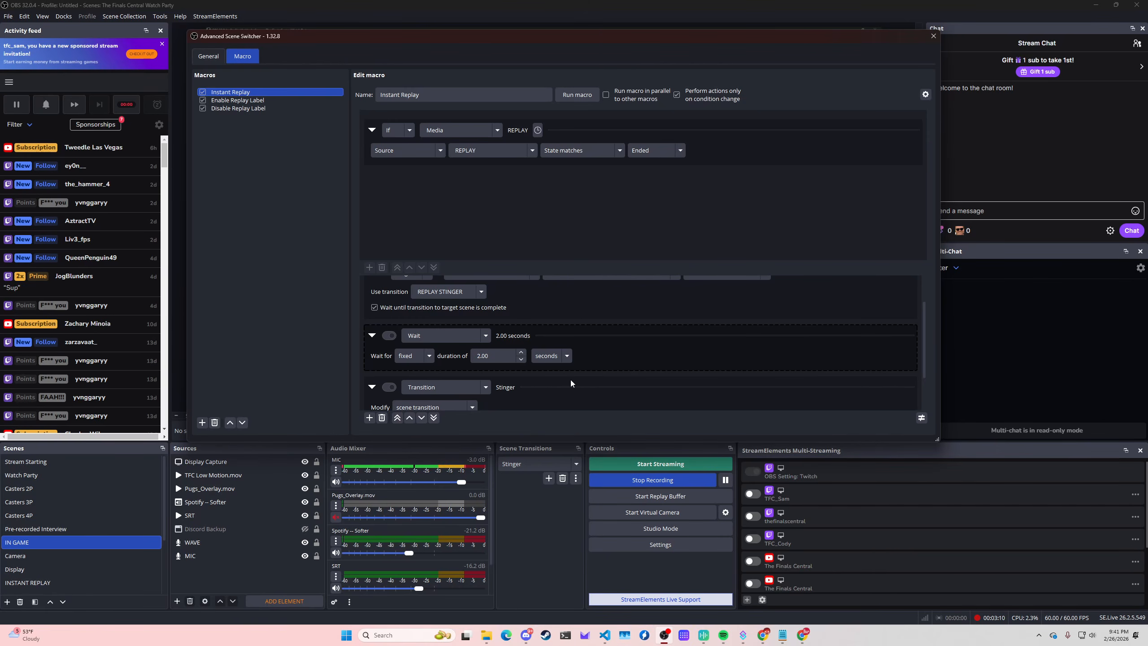
pyautogui.scroll(-1, 530, 398)
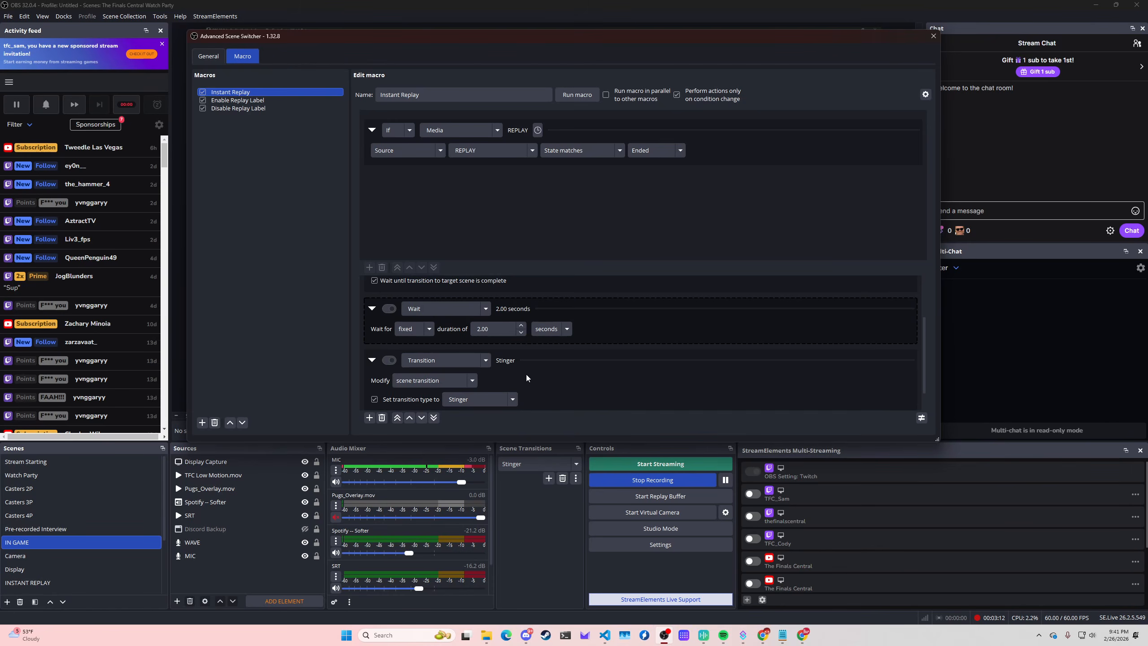
pyautogui.scroll(-1, 479, 384)
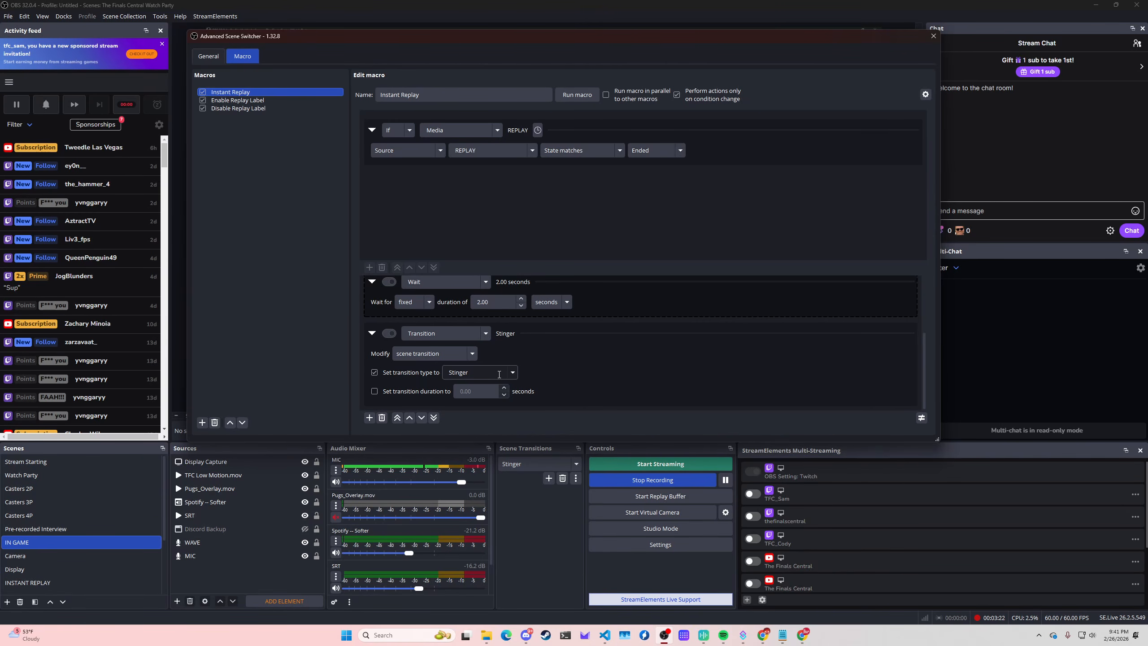
# - Review the conditions and actions of the Enable Replay Label and Disable Replay Label macros, then close the Advanced Scene Switcher
pyautogui.click(237, 100)
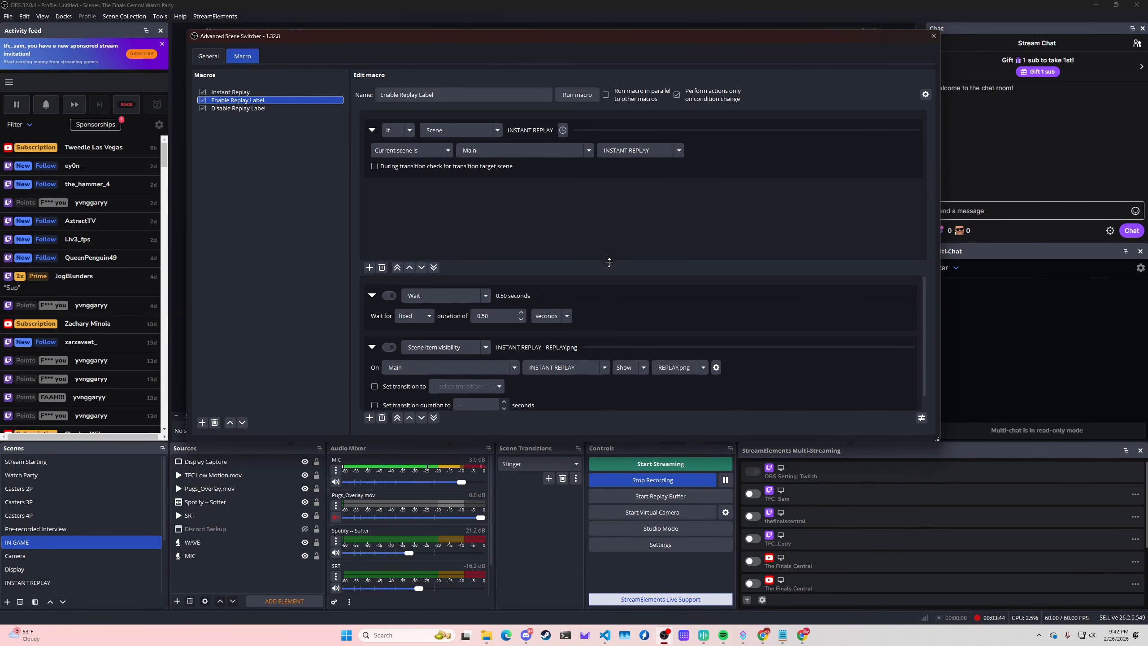
pyautogui.scroll(-1, 587, 285)
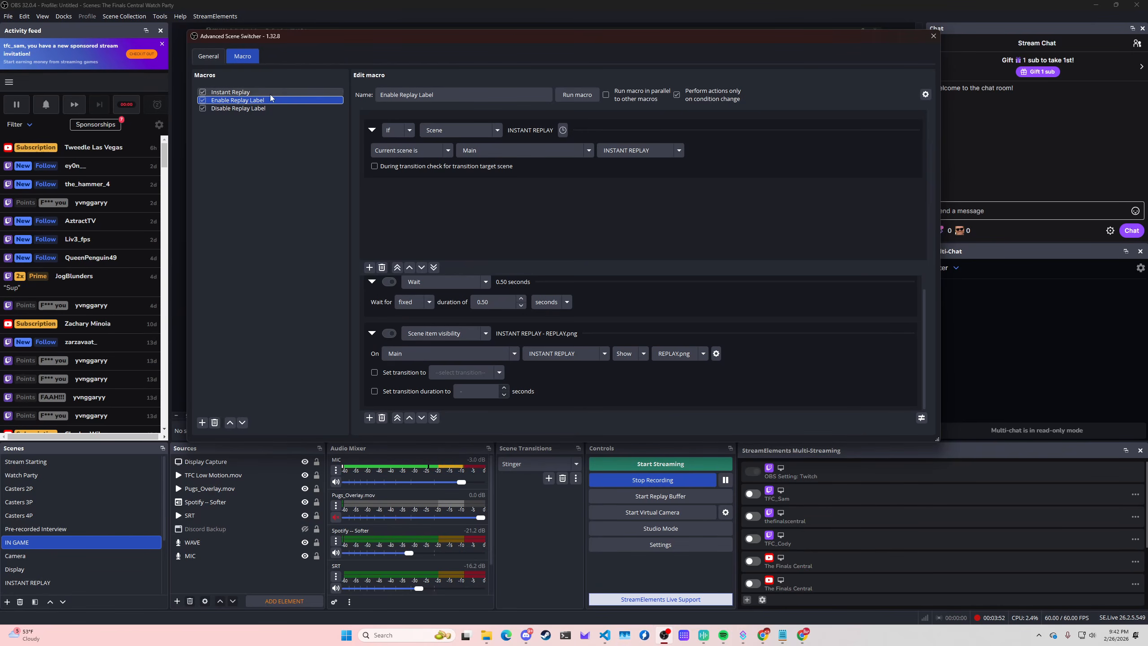
pyautogui.click(254, 109)
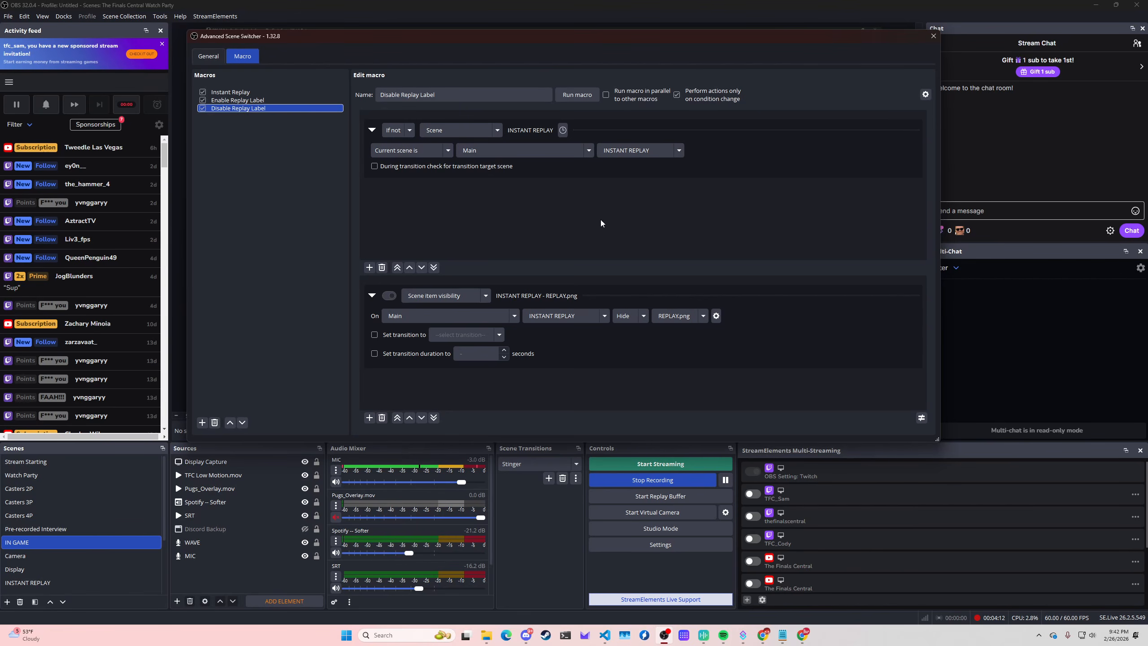
pyautogui.scroll(-2, 52, 516)
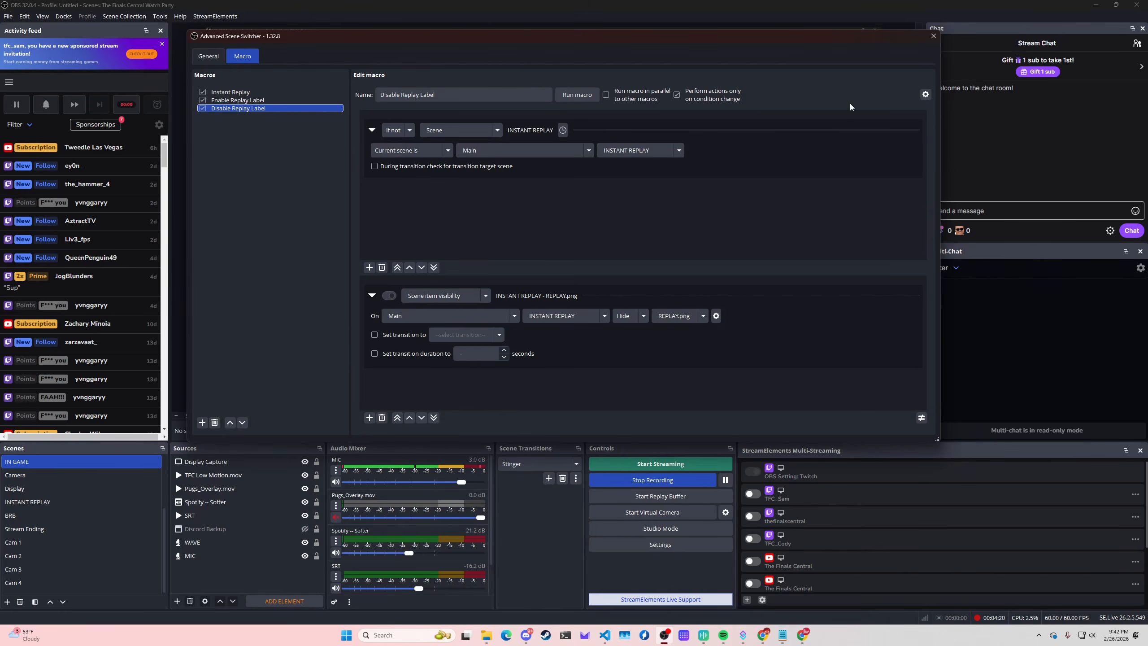
pyautogui.click(933, 36)
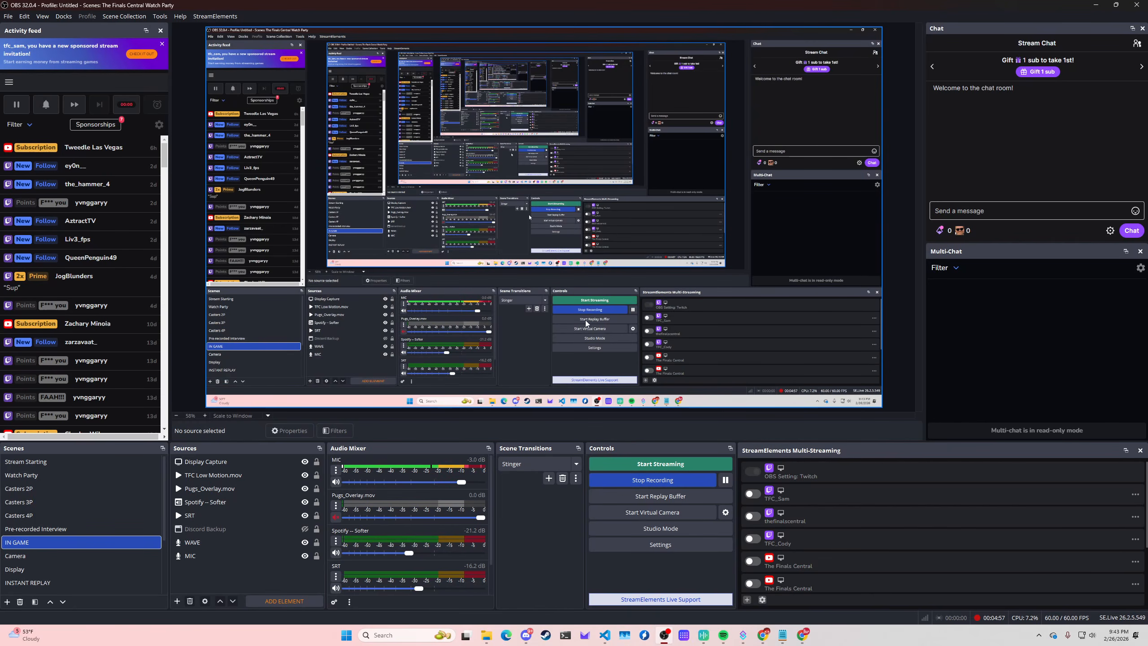
# - Enable Studio Mode and load the INSTANT REPLAY scene into the preview
pyautogui.click(667, 530)
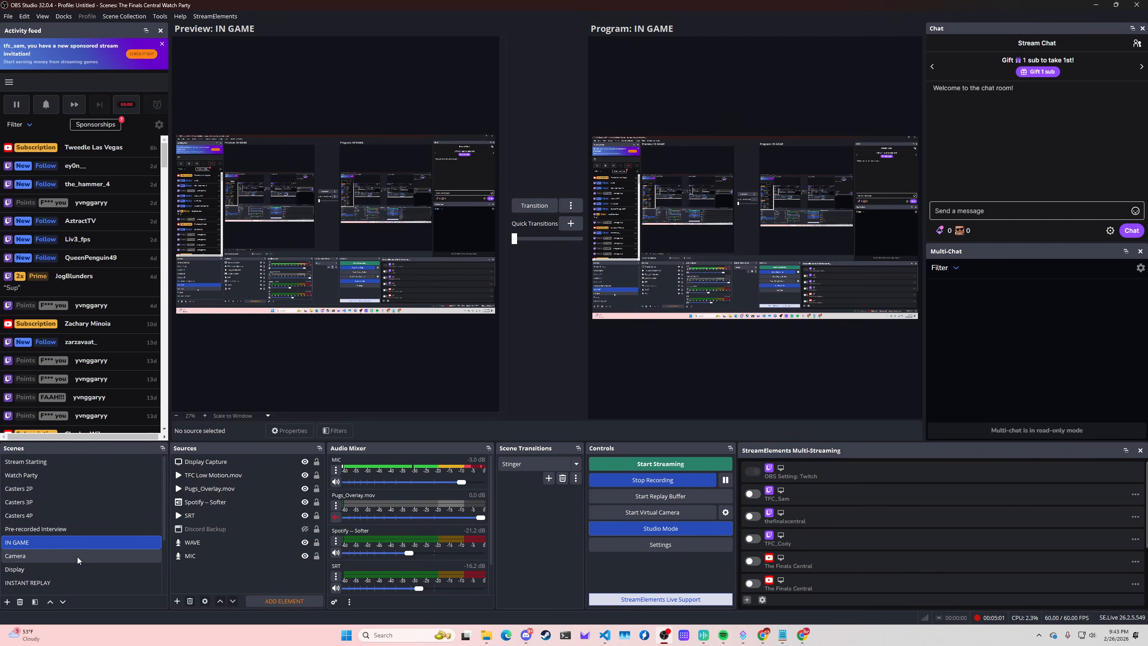
pyautogui.scroll(-1, 77, 556)
pyautogui.click(63, 545)
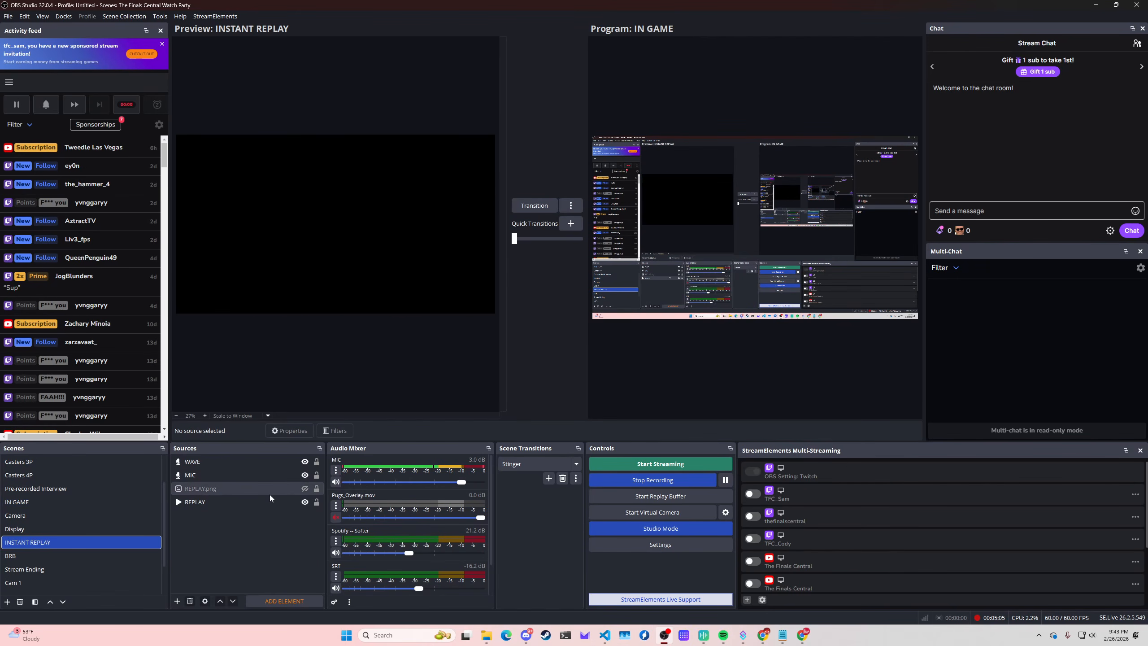
# - Show and hide the REPLAY.png label twice in the INSTANT REPLAY scene, leaving it hidden
pyautogui.click(305, 489)
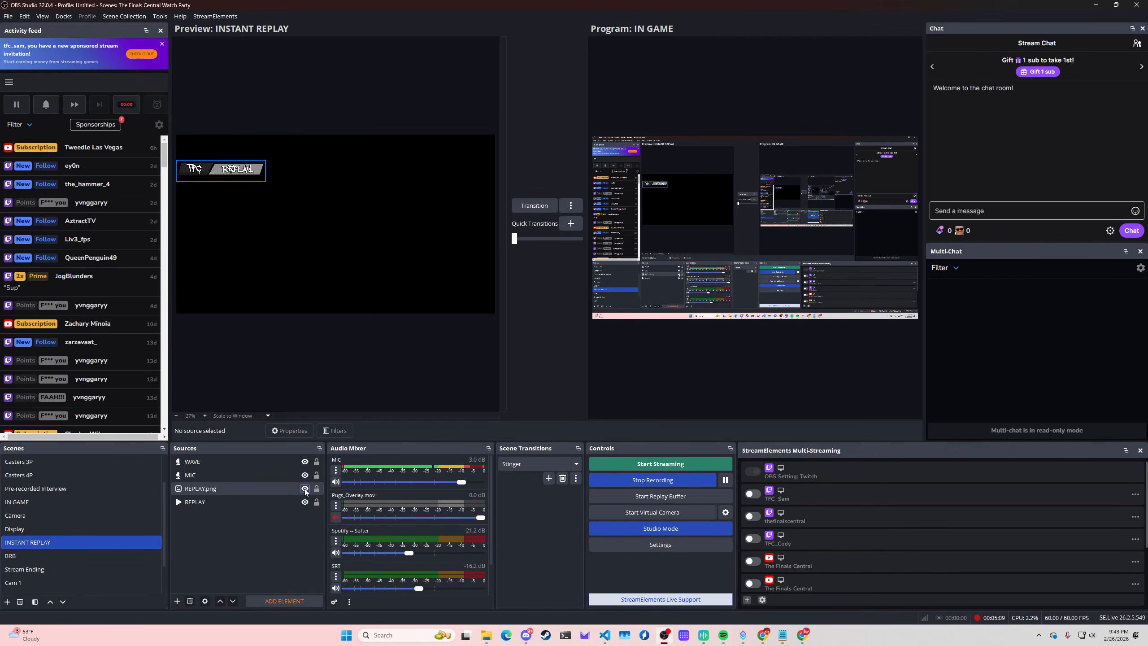
pyautogui.click(304, 489)
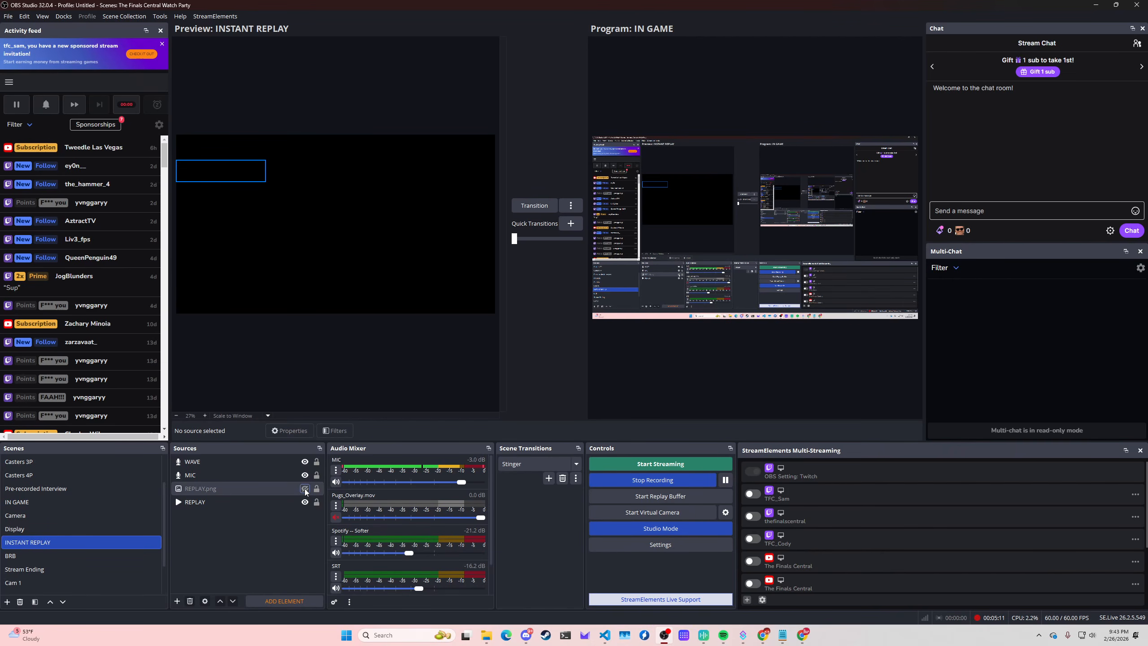
pyautogui.click(306, 490)
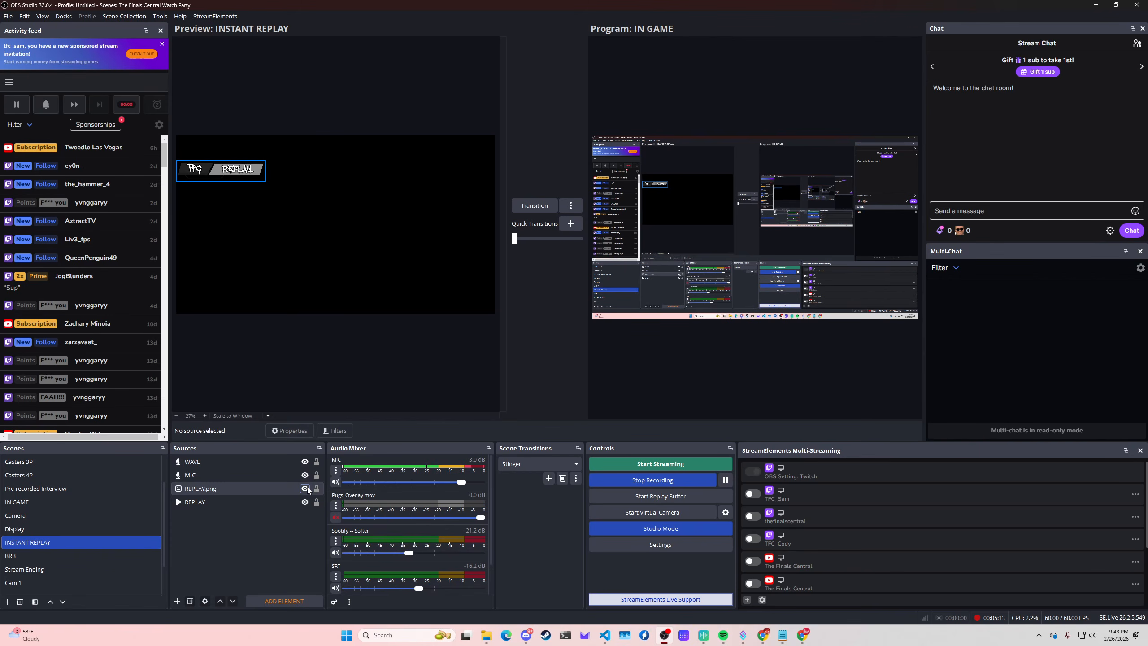
pyautogui.click(305, 489)
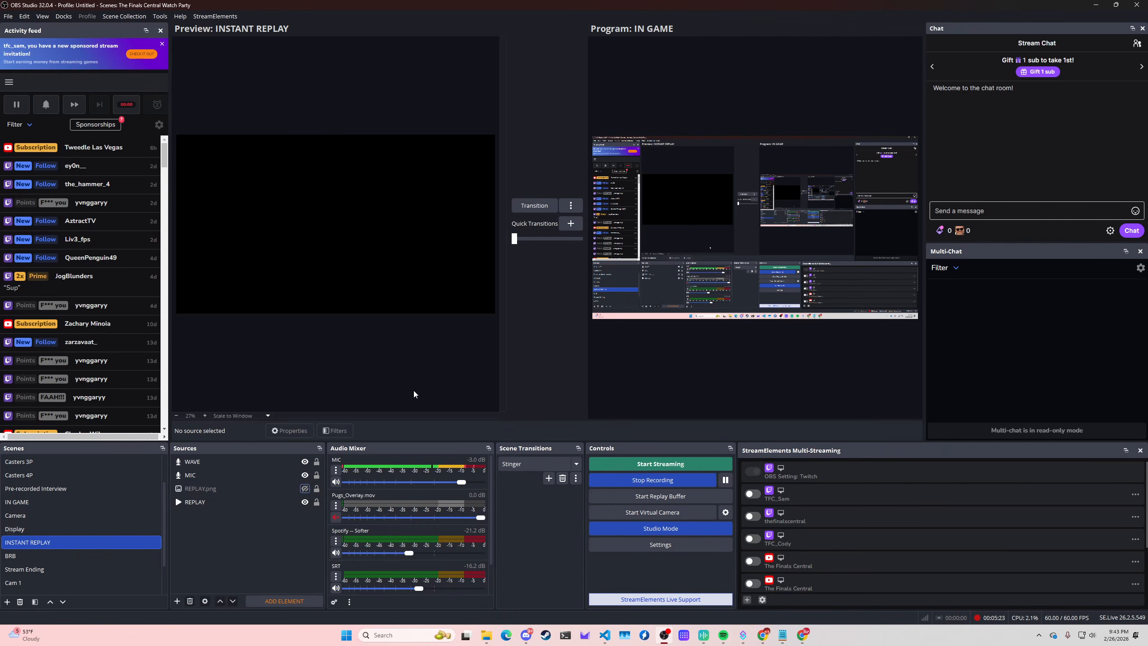
# - Examine the Replay Buffer's maximum replay time and maximum memory in the output settings, then close the settings without changes
pyautogui.click(679, 546)
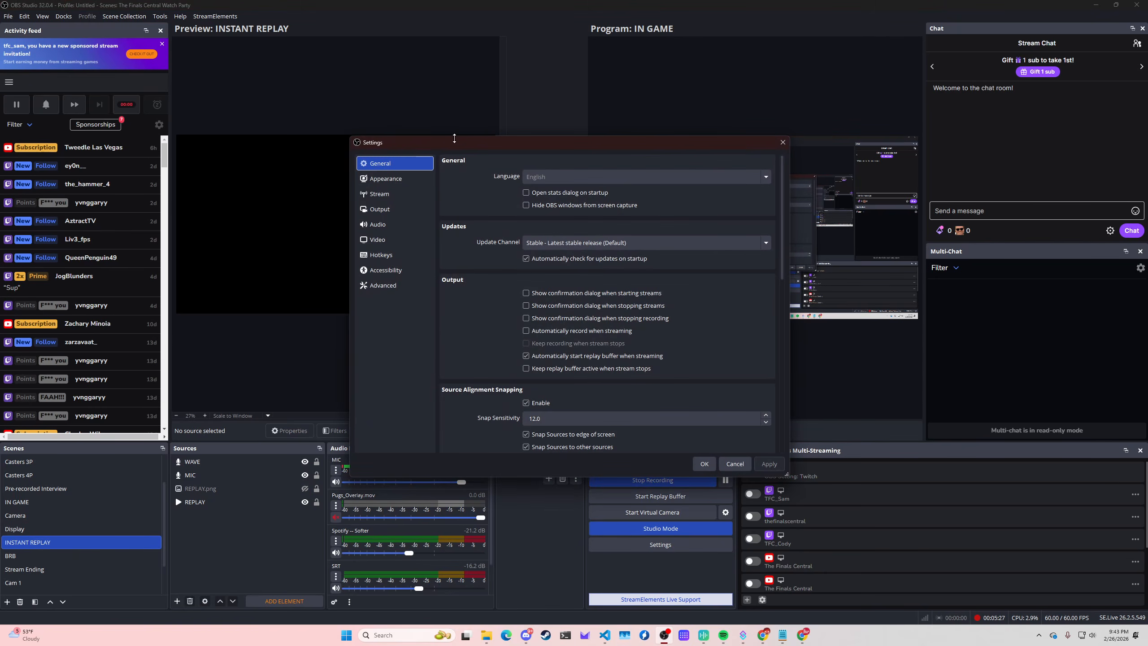
pyautogui.click(379, 209)
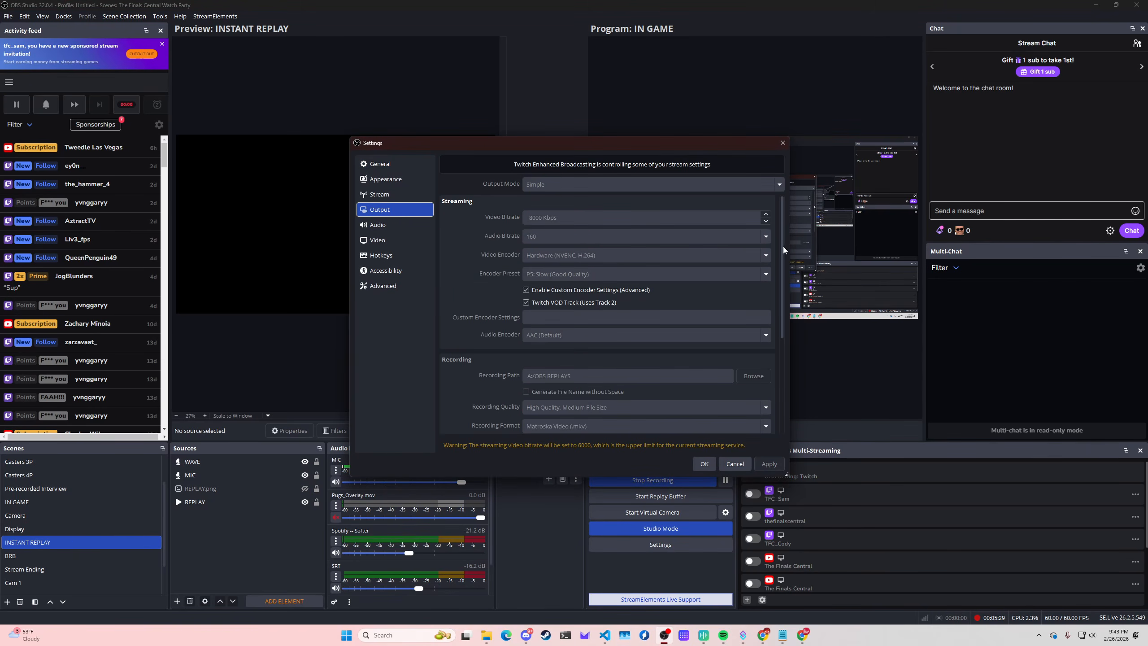
pyautogui.scroll(-5, 783, 250)
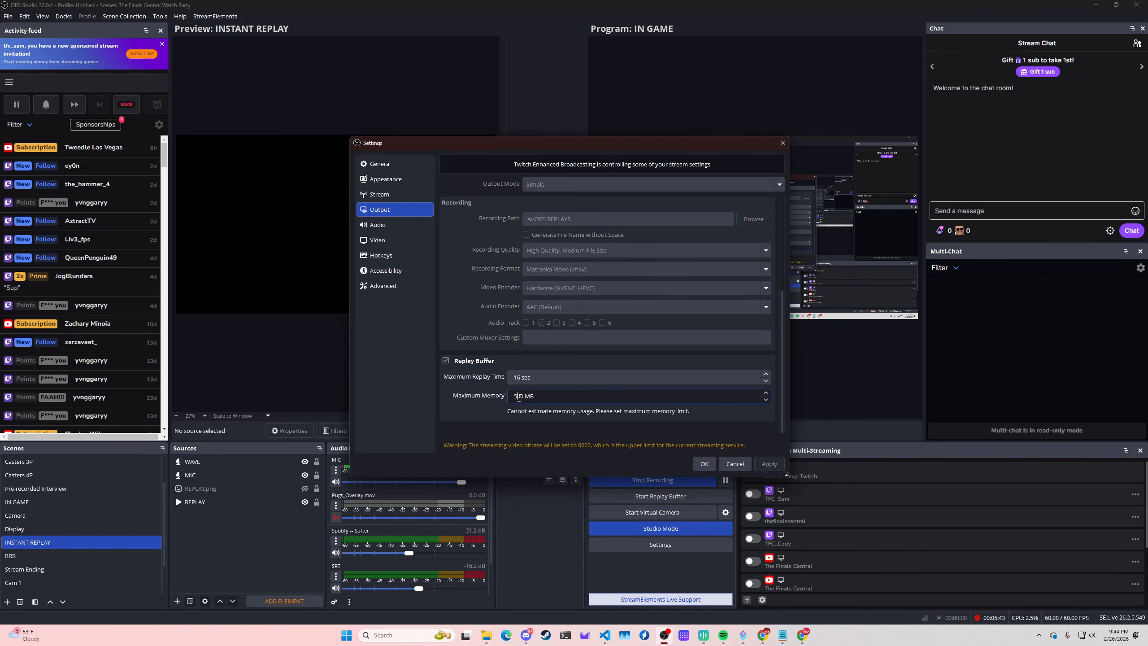
pyautogui.doubleClick(518, 396)
pyautogui.moveTo(519, 395); pyautogui.dragTo(515, 397)
pyautogui.click(554, 395)
pyautogui.moveTo(513, 379); pyautogui.dragTo(551, 391)
pyautogui.doubleClick(520, 396)
pyautogui.moveTo(536, 397); pyautogui.dragTo(515, 379)
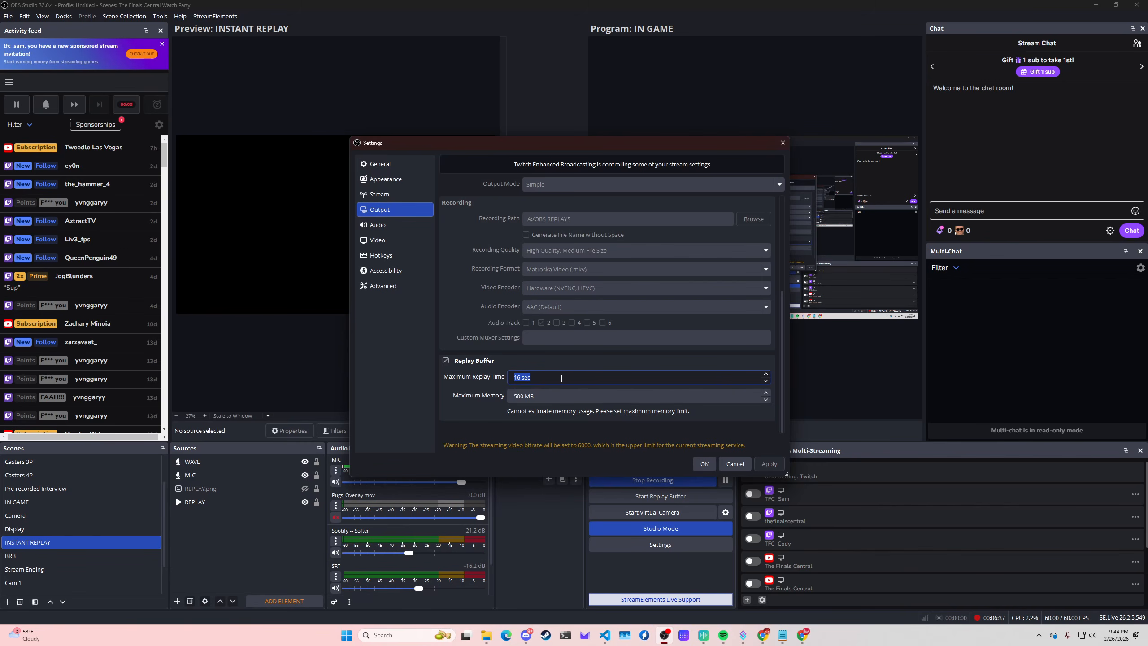
pyautogui.moveTo(540, 394); pyautogui.dragTo(515, 382)
pyautogui.click(563, 375)
pyautogui.click(722, 465)
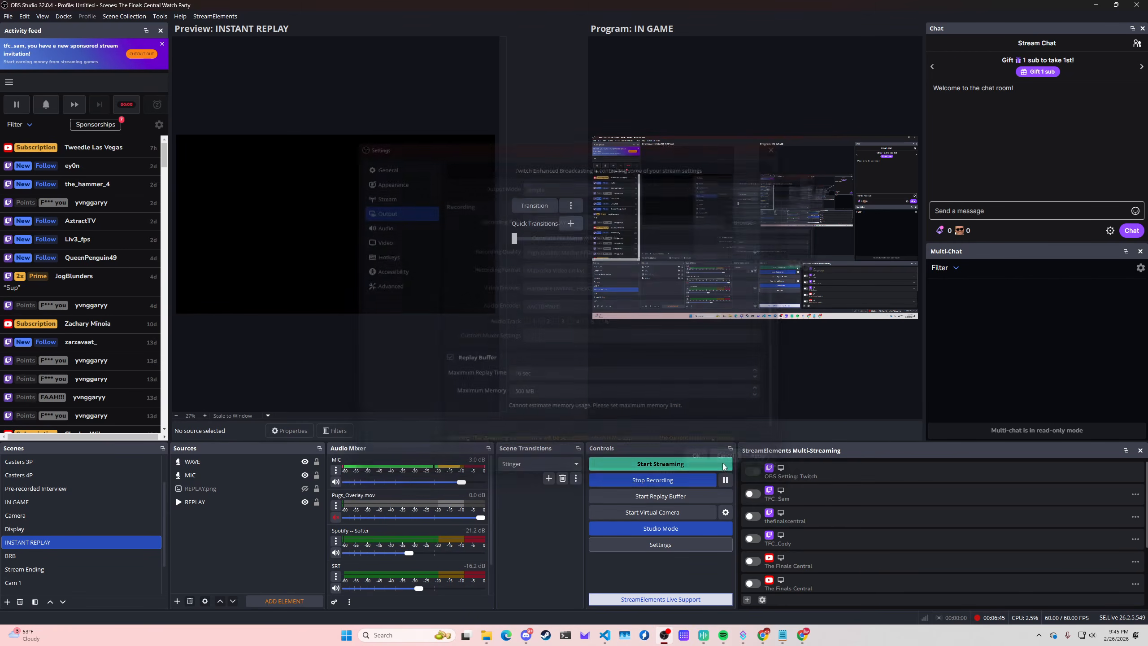
pyautogui.click(159, 15)
pyautogui.click(191, 67)
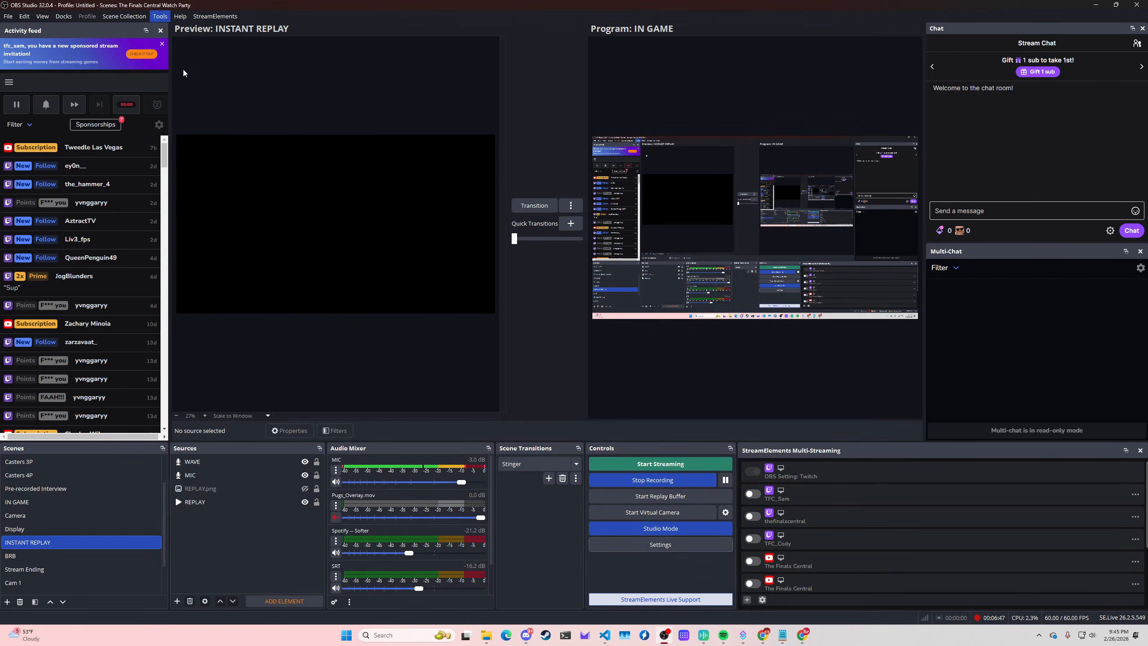
pyautogui.click(426, 230)
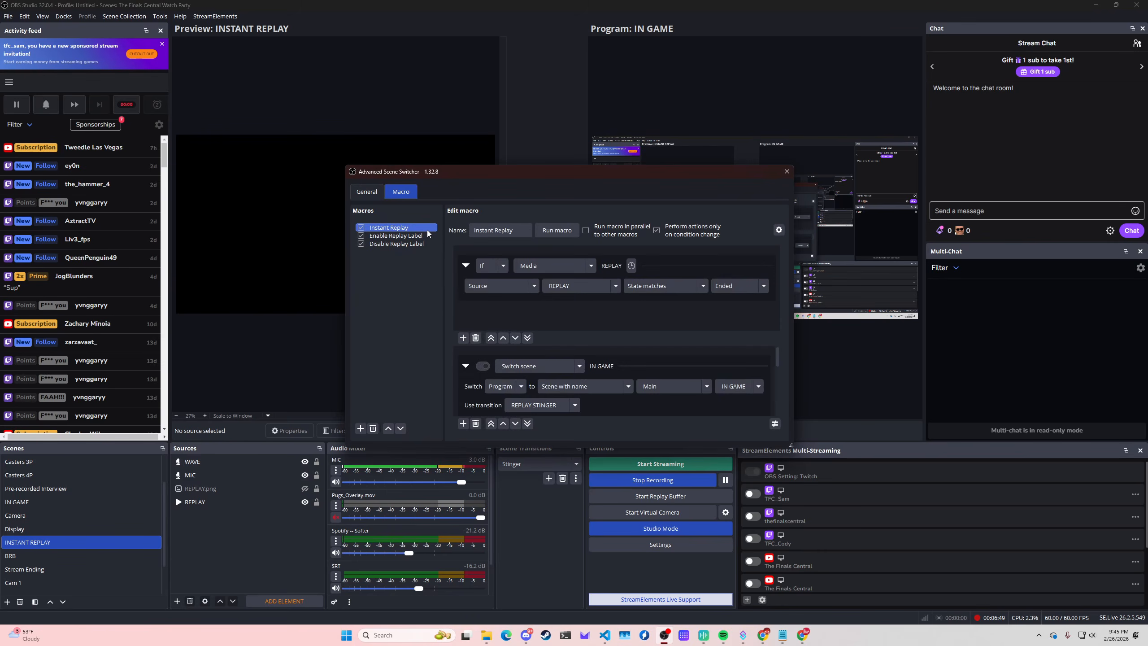
pyautogui.moveTo(695, 170); pyautogui.dragTo(653, 231)
pyautogui.click(743, 231)
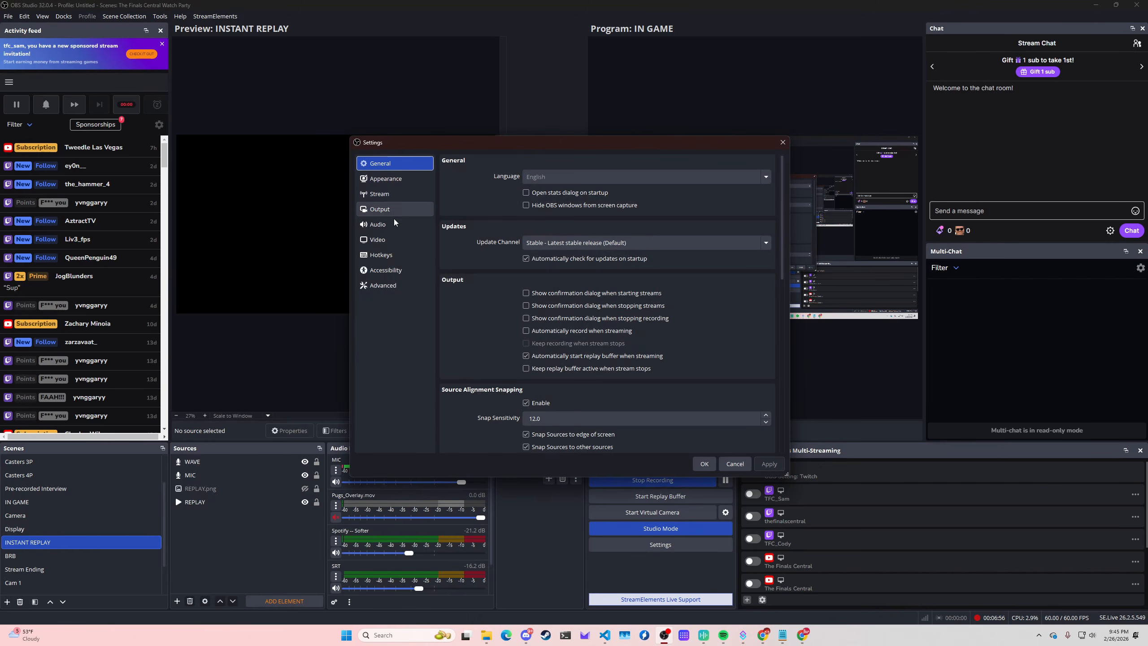
# - Enlarge the settings window and find the Save Replay hotkey under Replay Buffer, then close the settings without changes
pyautogui.click(399, 255)
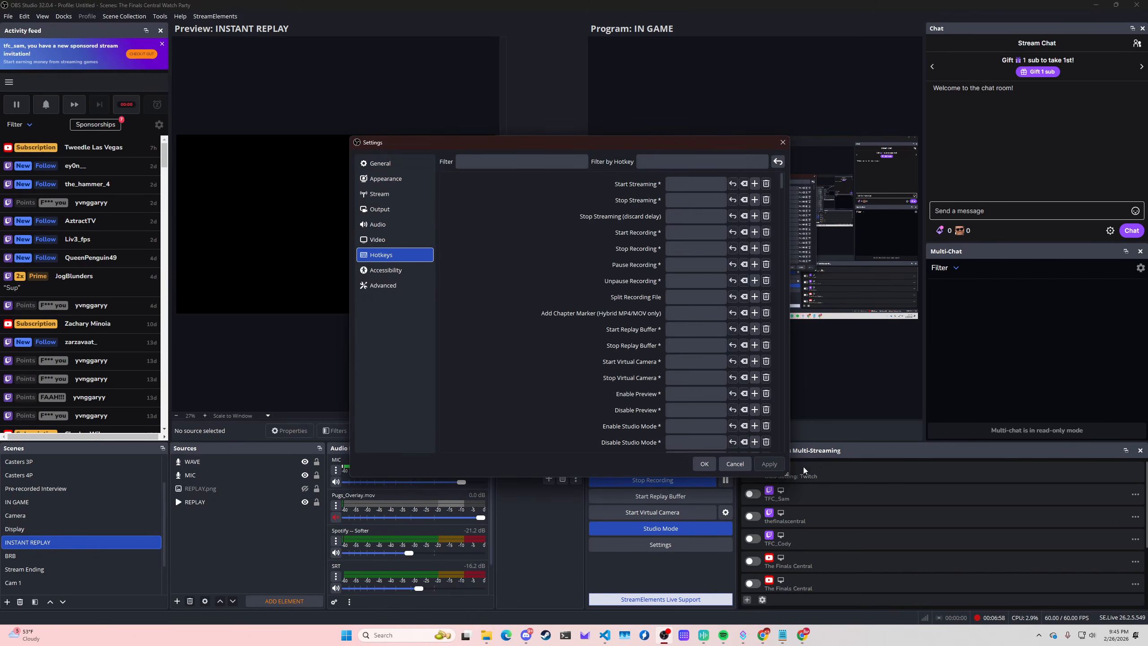
pyautogui.moveTo(785, 475); pyautogui.dragTo(887, 563)
pyautogui.moveTo(882, 185); pyautogui.dragTo(891, 209)
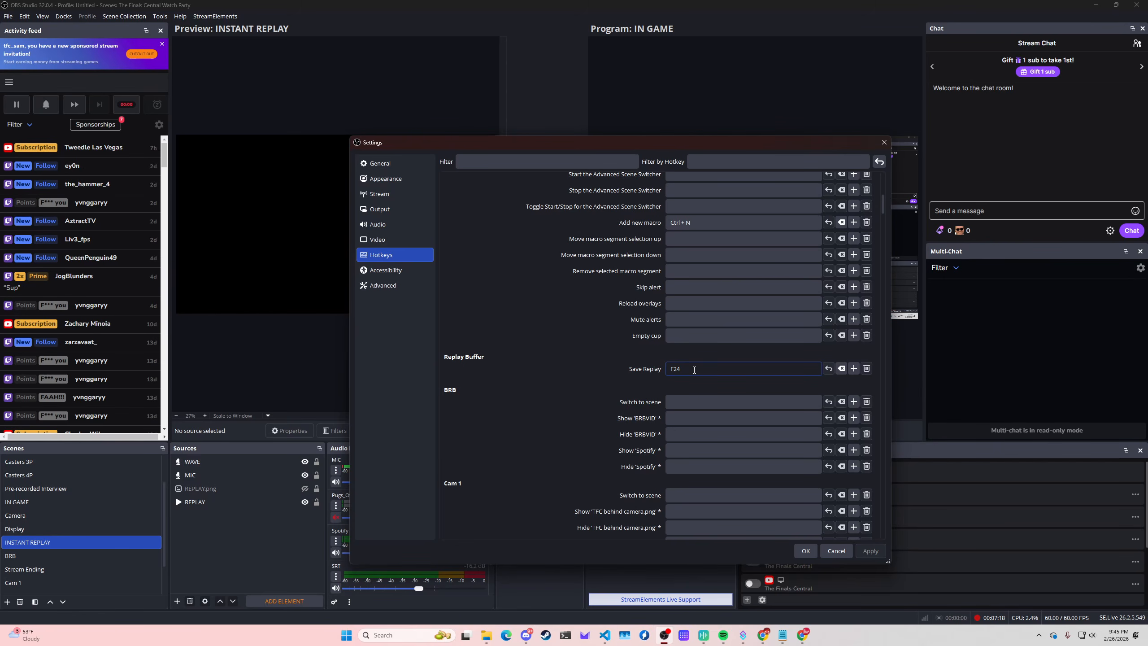
pyautogui.click(844, 553)
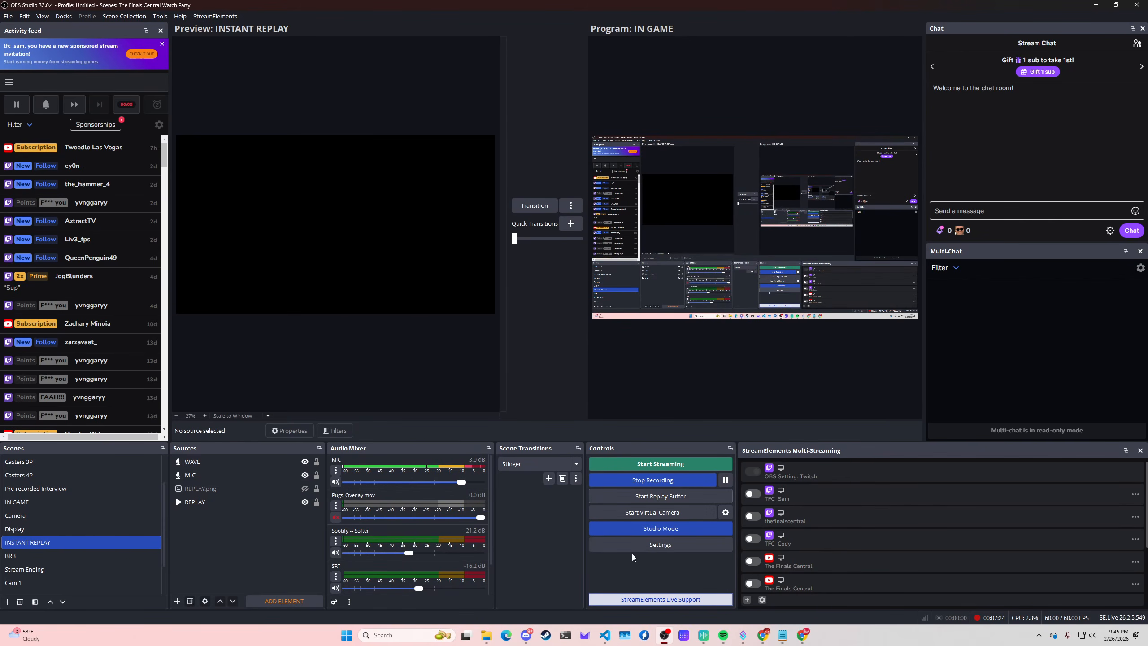
# - Check the general output option that automatically starts the replay buffer when streaming, then cancel the settings
pyautogui.click(651, 549)
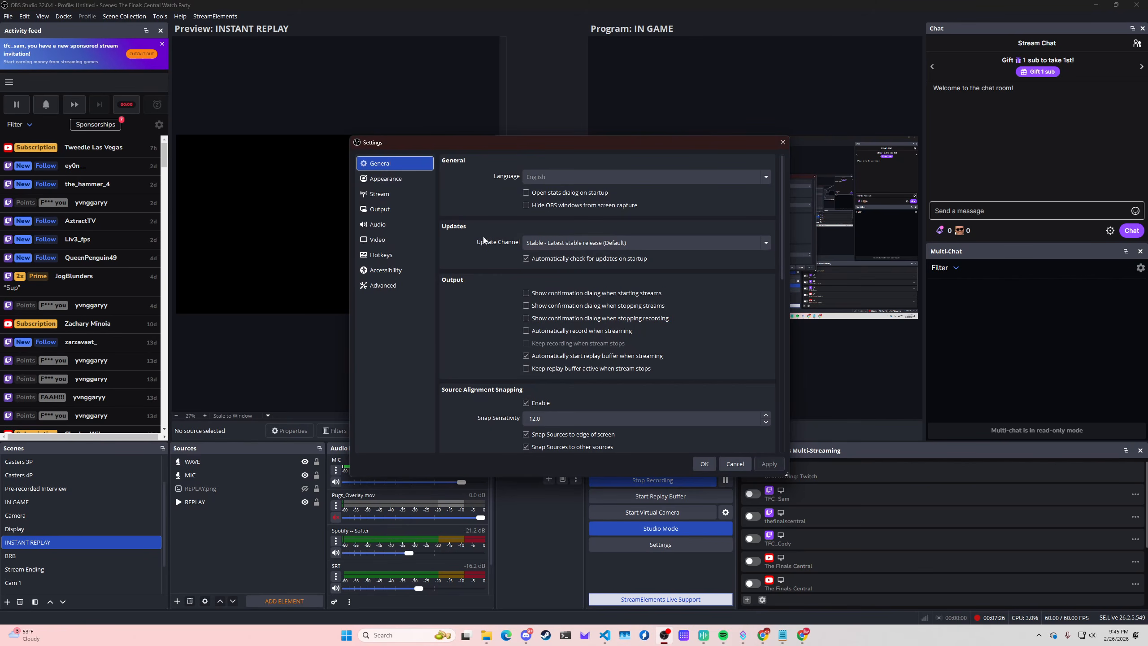
pyautogui.scroll(-2, 486, 247)
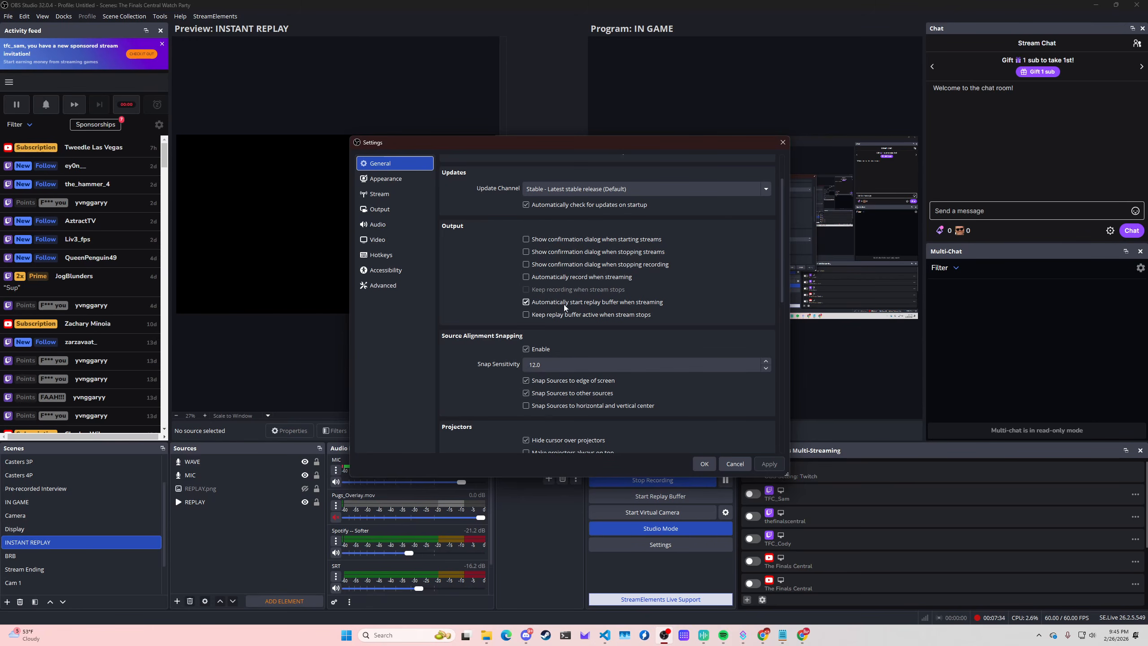
pyautogui.click(732, 466)
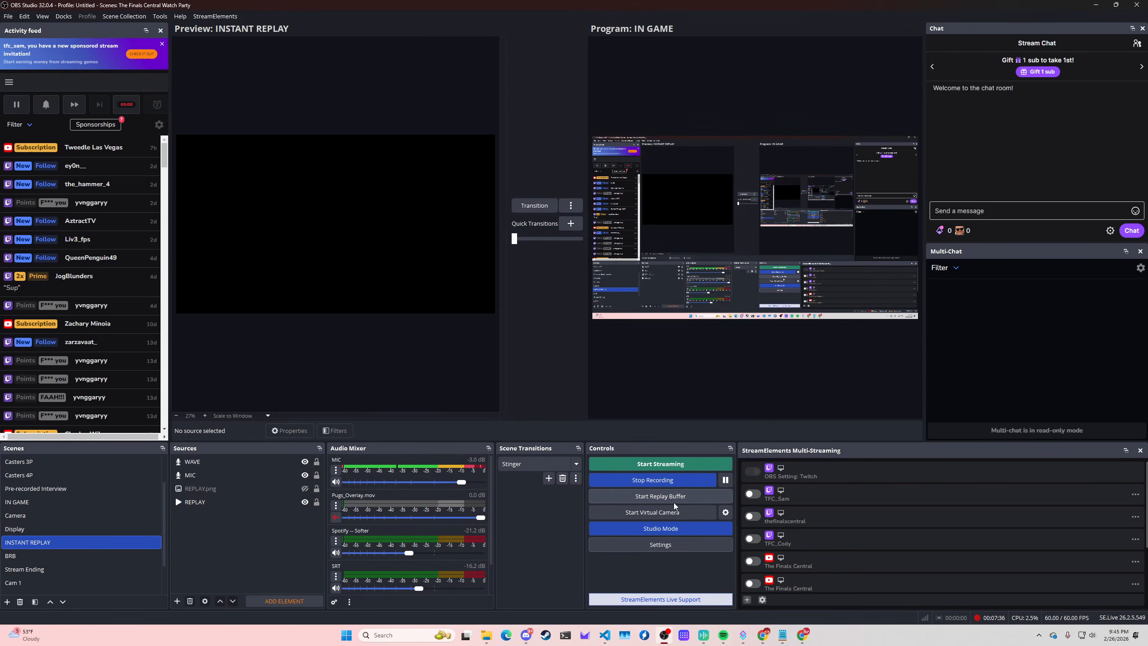
# - Start the replay buffer and save a replay clip from it
pyautogui.click(689, 496)
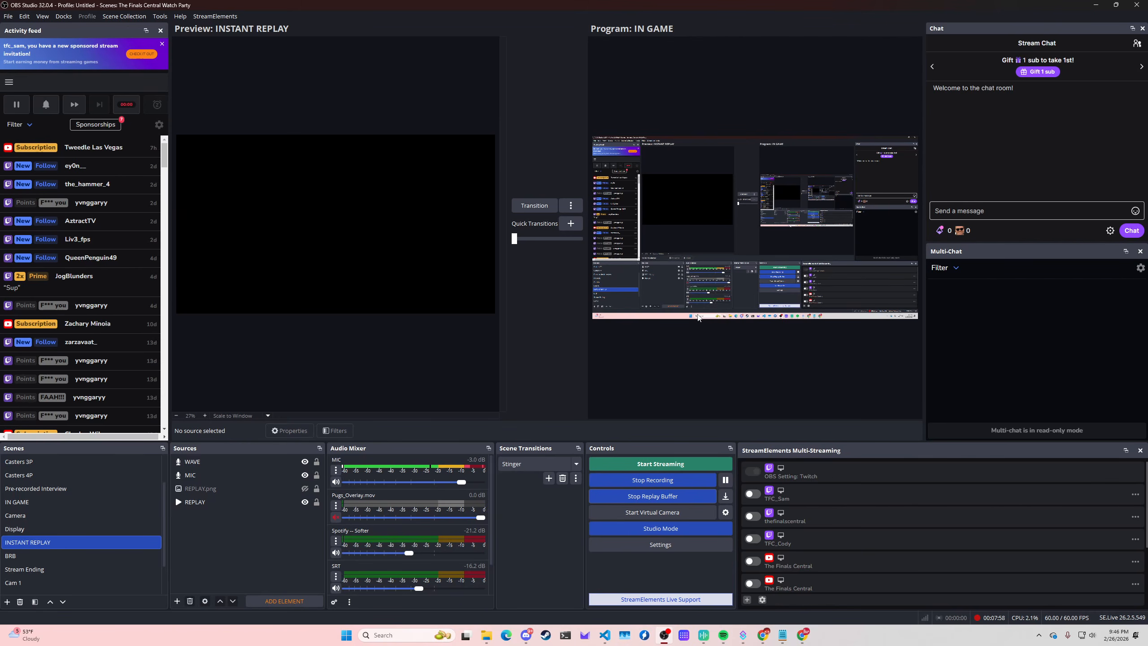
pyautogui.press('F10')
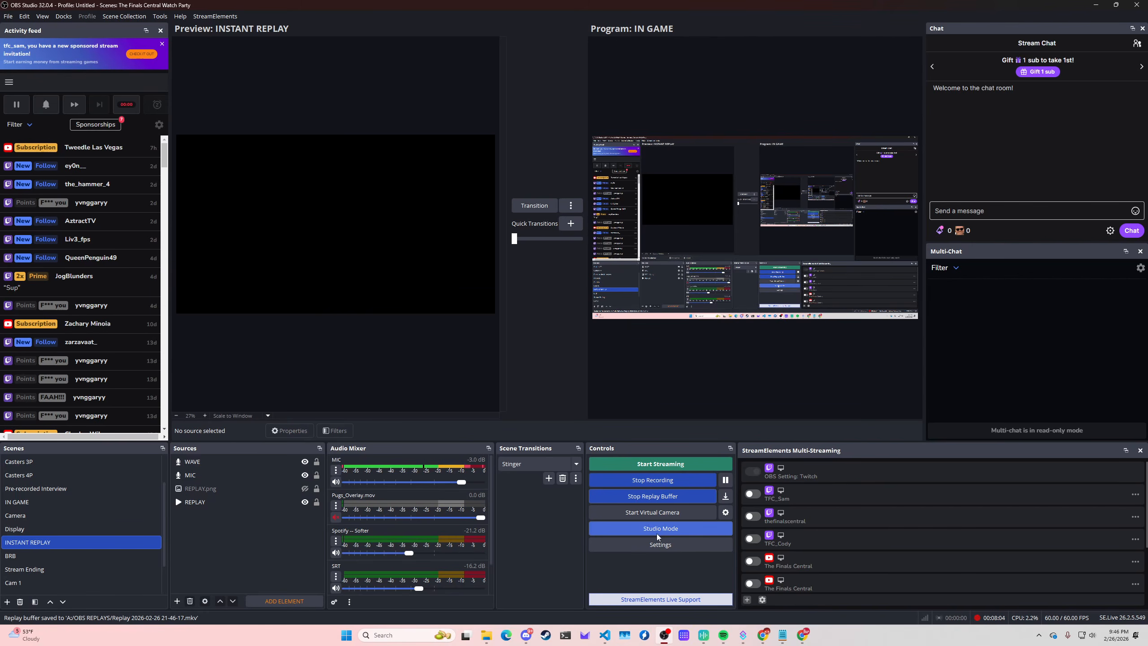
# - Switch to Visual Studio Code, run python .\instant_replay.py in the terminal and highlight its loaded-clip output
pyautogui.click(604, 635)
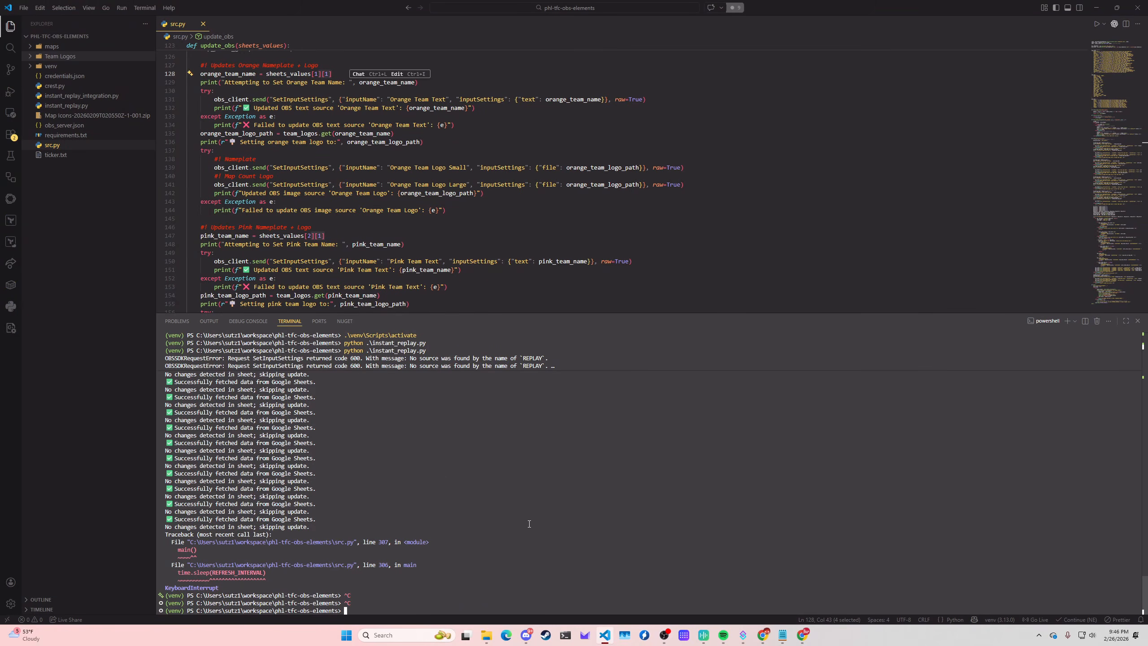
pyautogui.hotkey('ctrl', 'c')
pyautogui.write('python .\\instant_replay.py')
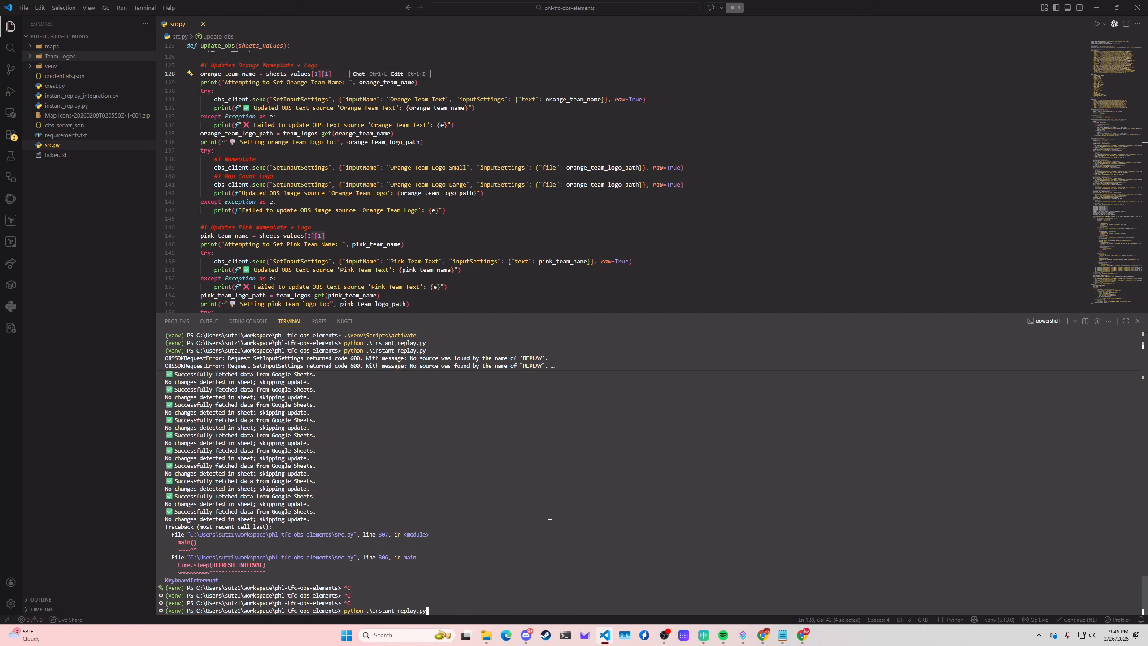
pyautogui.press('Return')
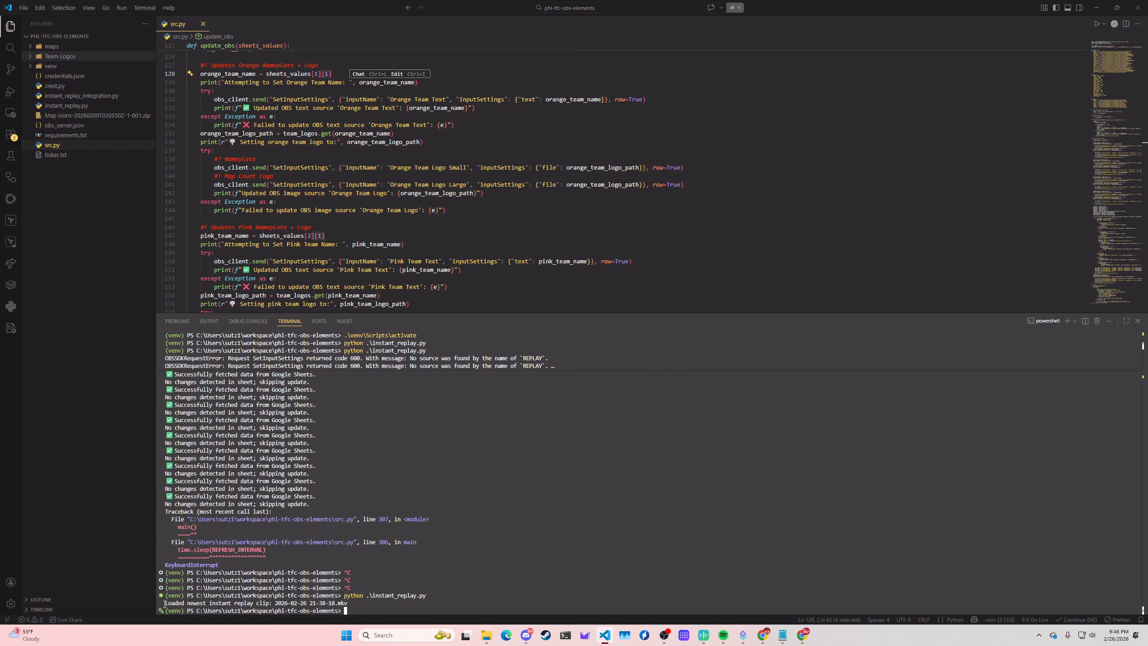
pyautogui.moveTo(165, 605); pyautogui.dragTo(310, 604)
# - Run python .\instant_replay.py again with the --watch option and check the saved clips in the OBS REPLAYS folder
pyautogui.press('Up')
pyautogui.write('--watch')
pyautogui.press('Return')
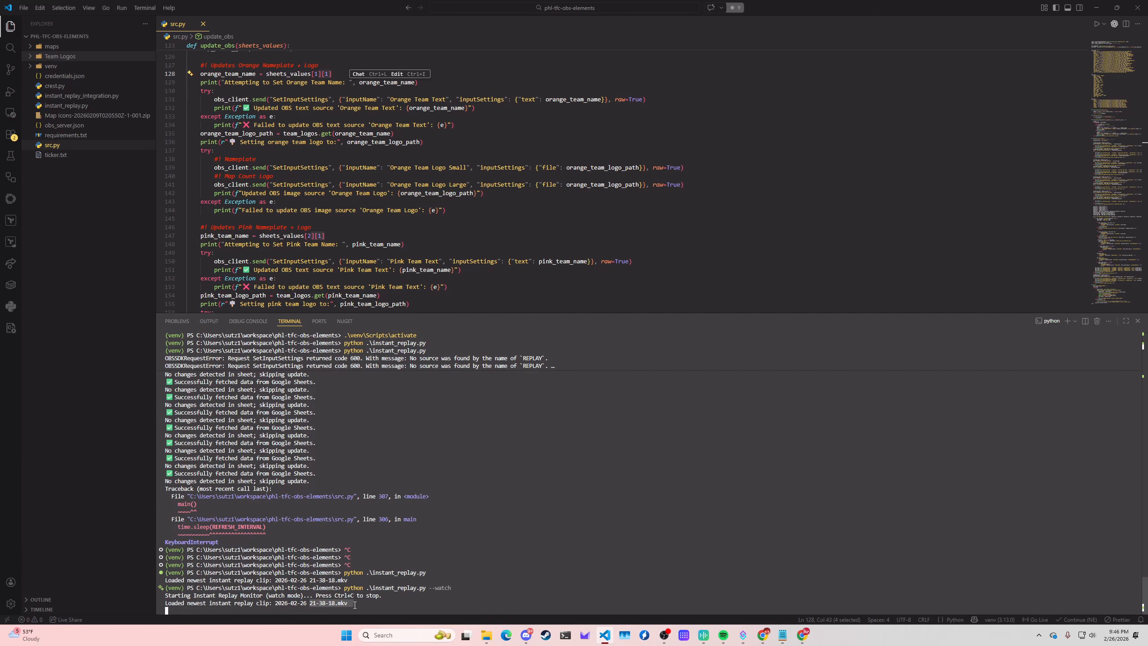
pyautogui.click(486, 635)
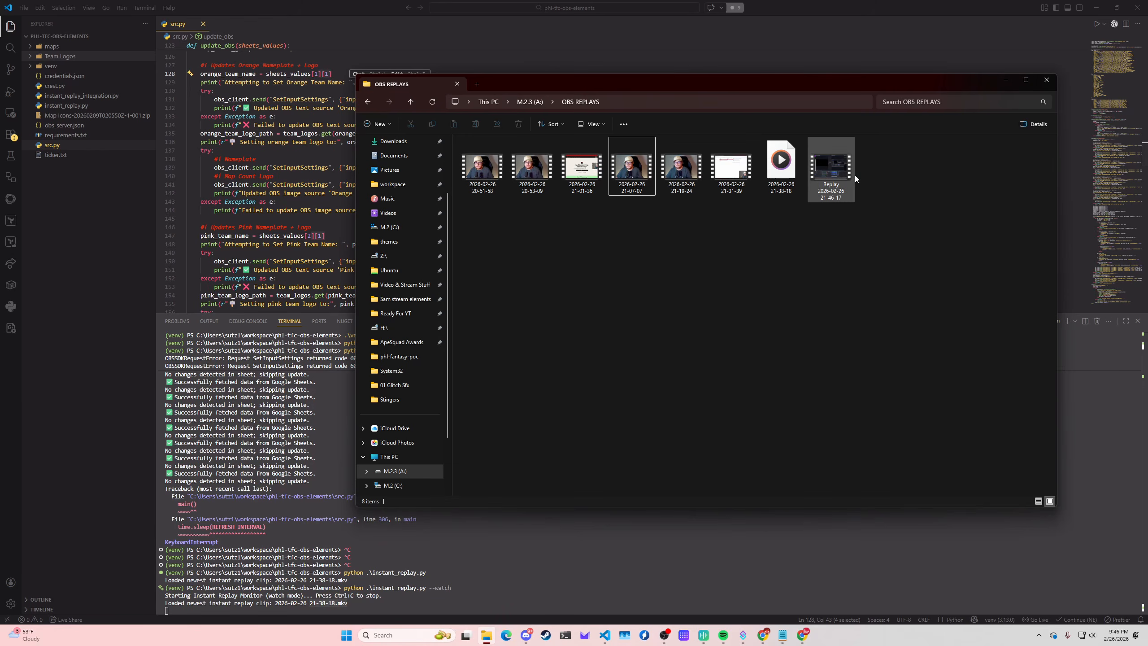
pyautogui.click(1004, 80)
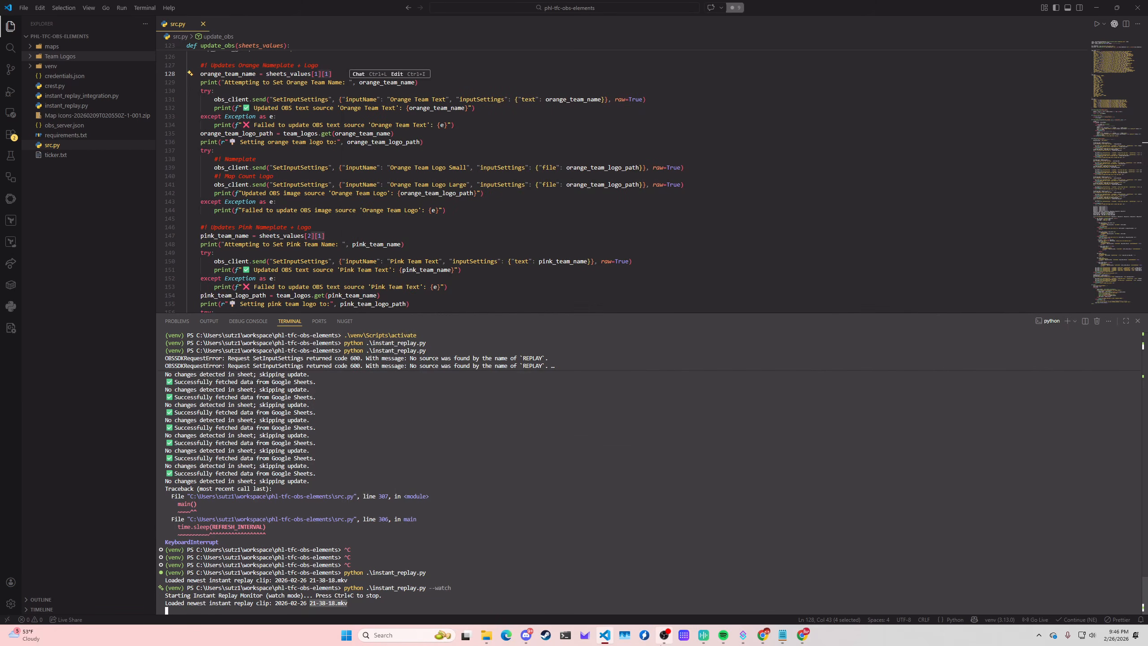
# - Switch back to OBS, transition the INSTANT REPLAY scene to program, and load the Camera scene into the preview once the replay ends
pyautogui.click(664, 634)
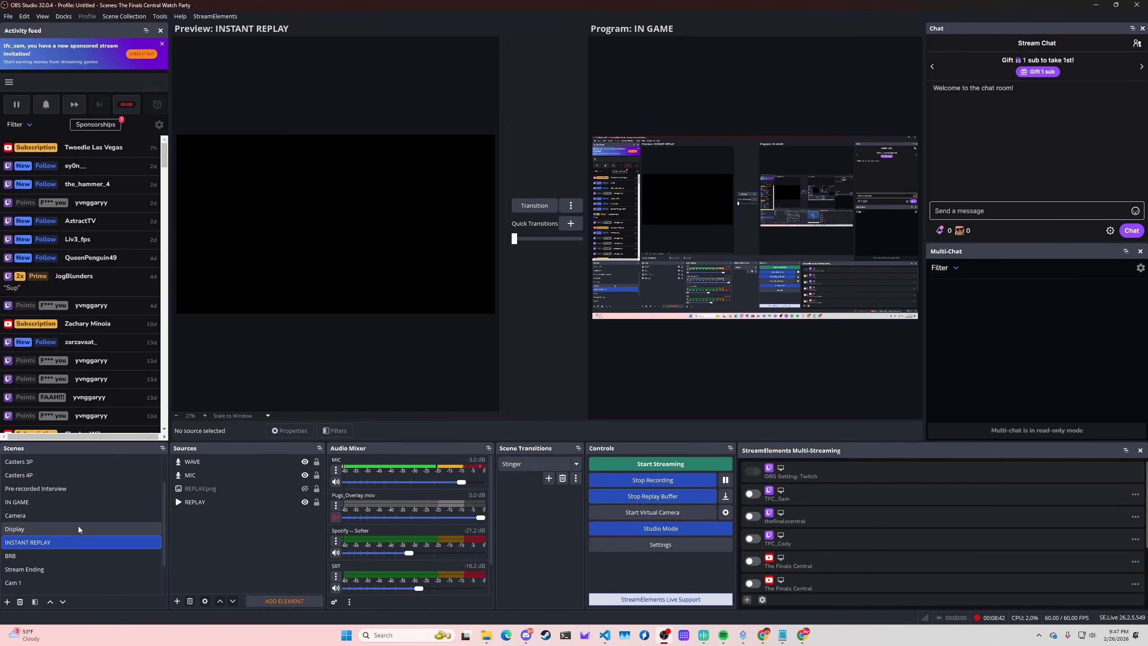
pyautogui.click(533, 206)
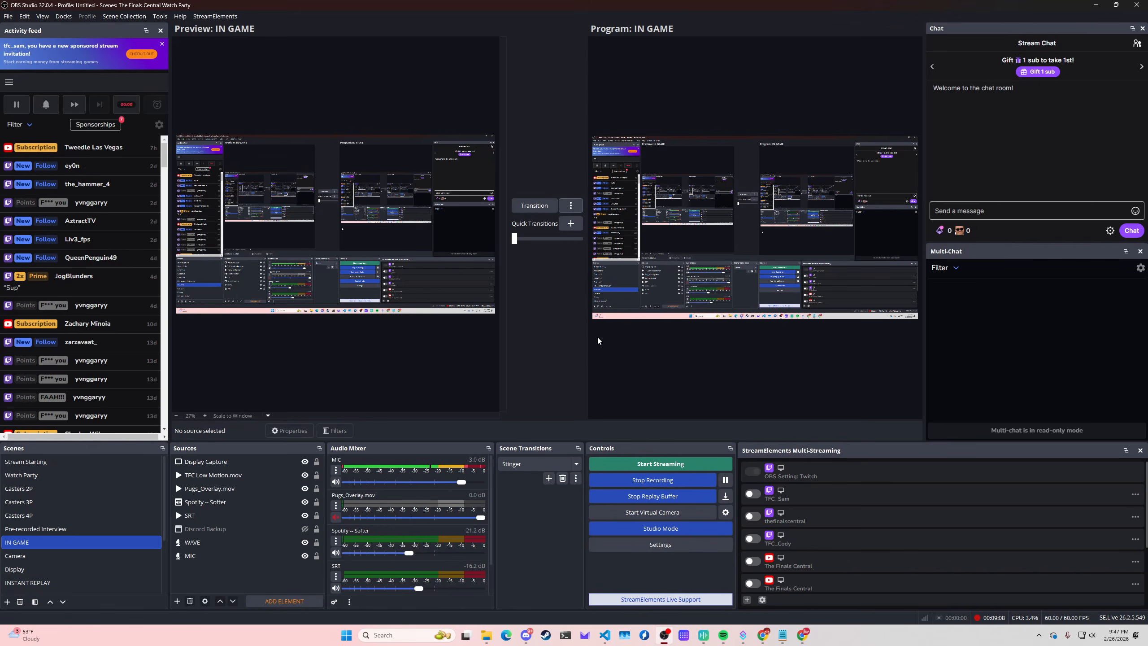
pyautogui.click(102, 552)
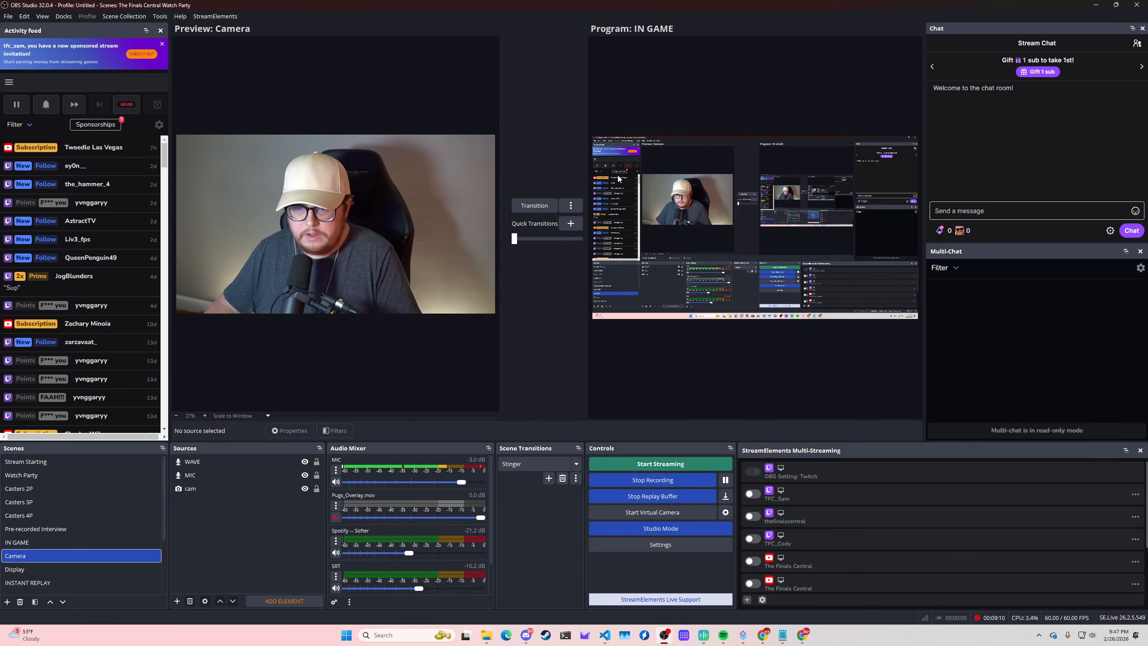